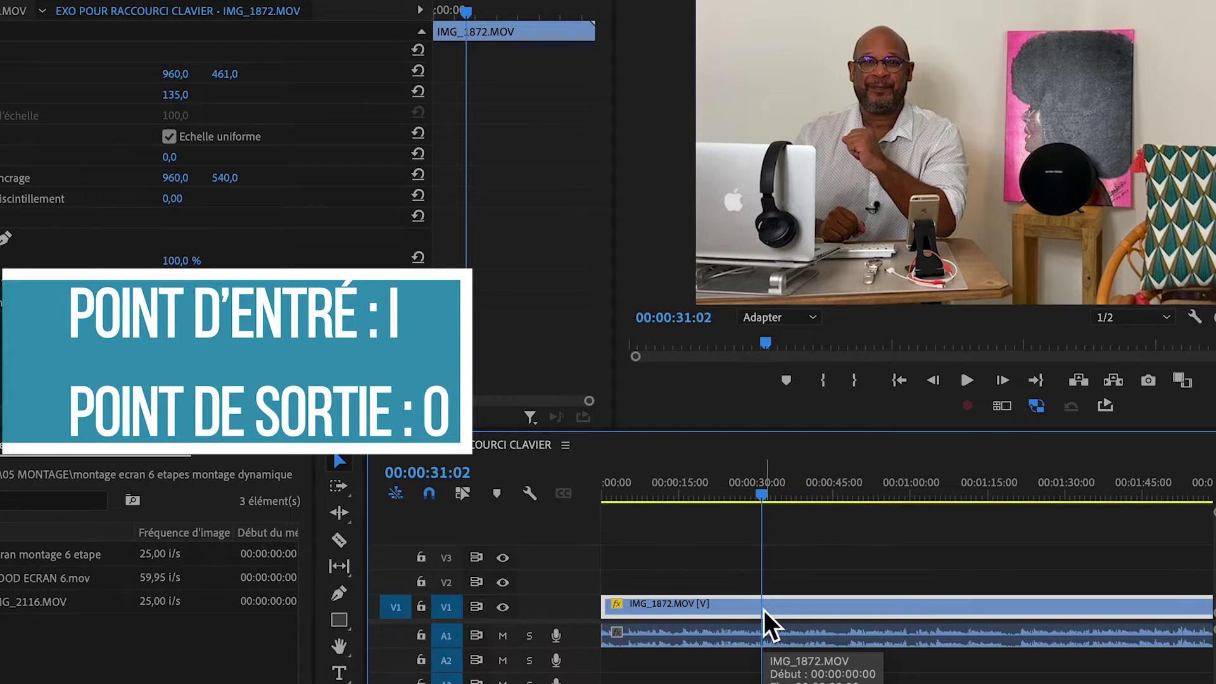
- Mark an in point at 00:00:31:02 and an out point at 00:00:51:15 in the sequence
key("i")
left_click(871, 496)
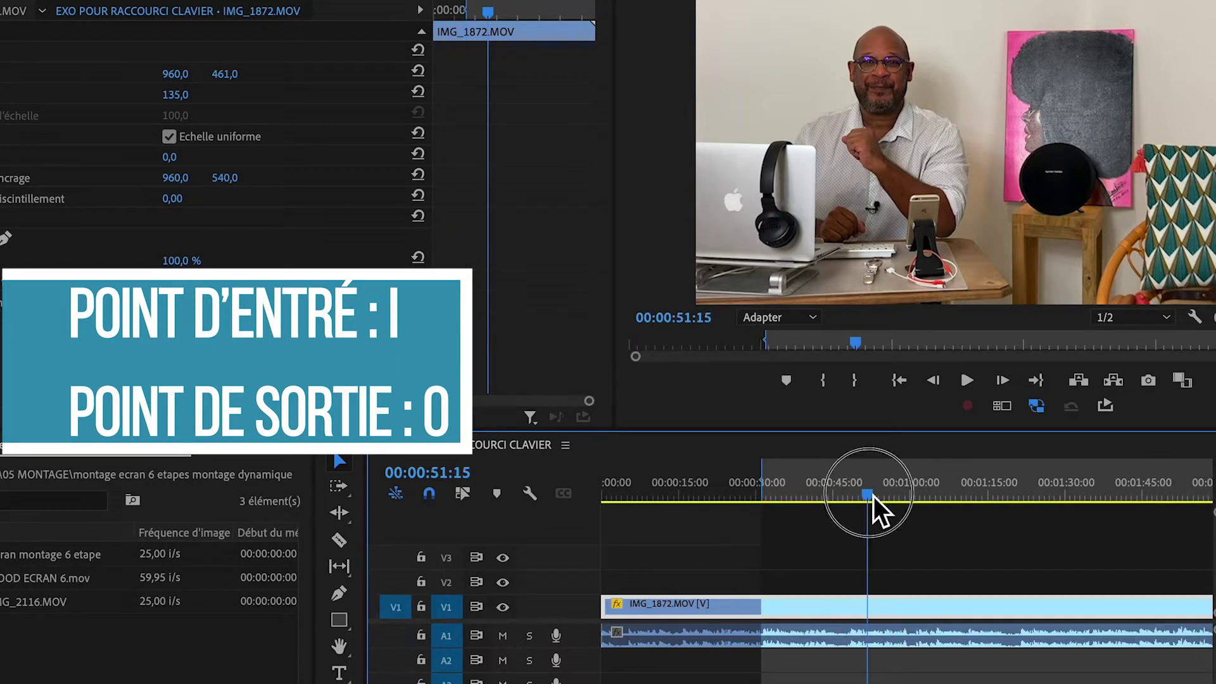
key("o")
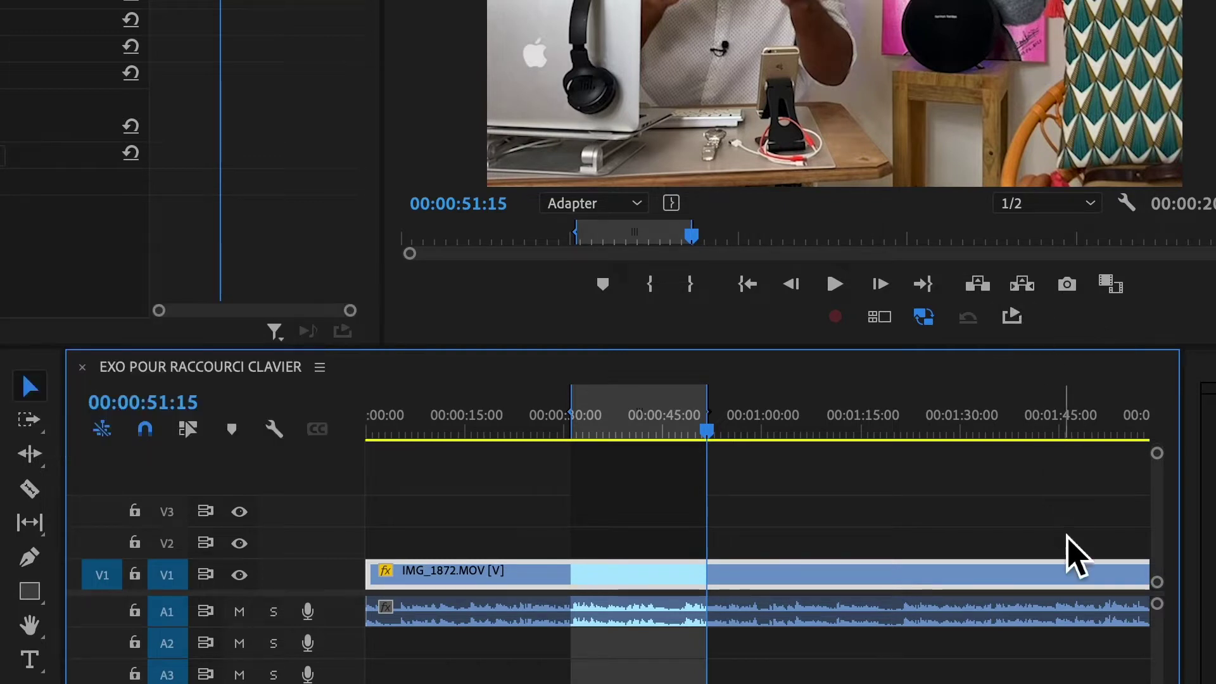
- Try lifting the marked range out of the clip, leaving a gap, and undo the lift
key("less")
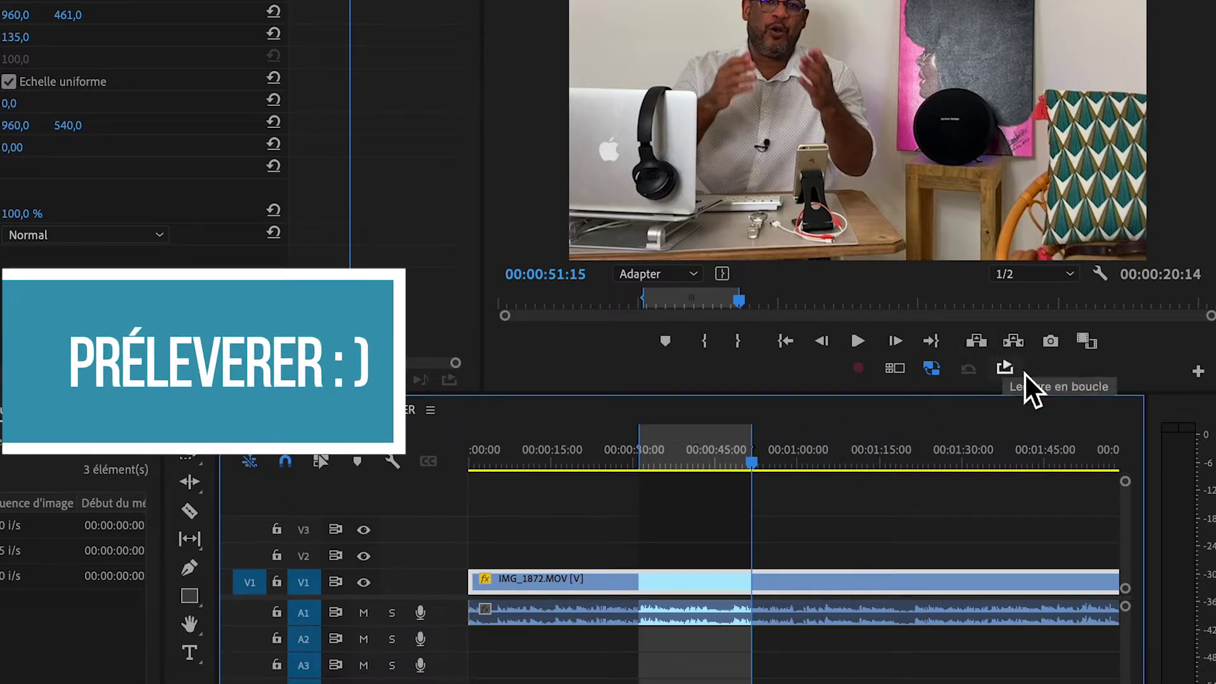
left_click(980, 345)
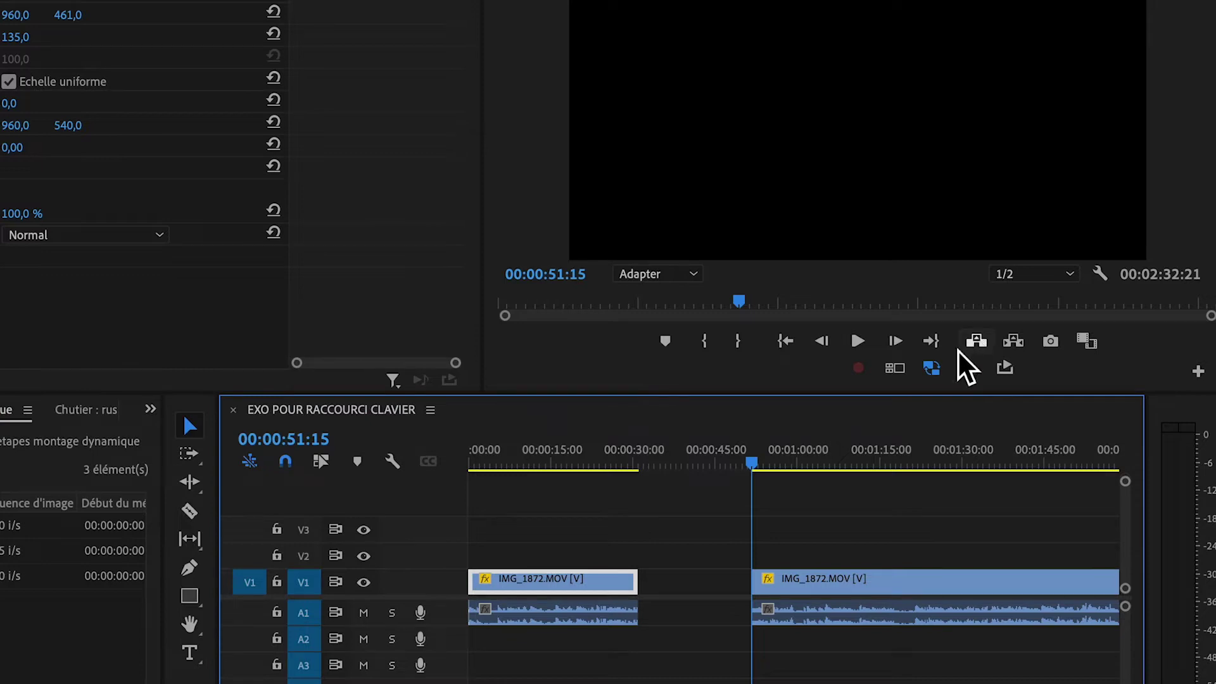
left_click(675, 451)
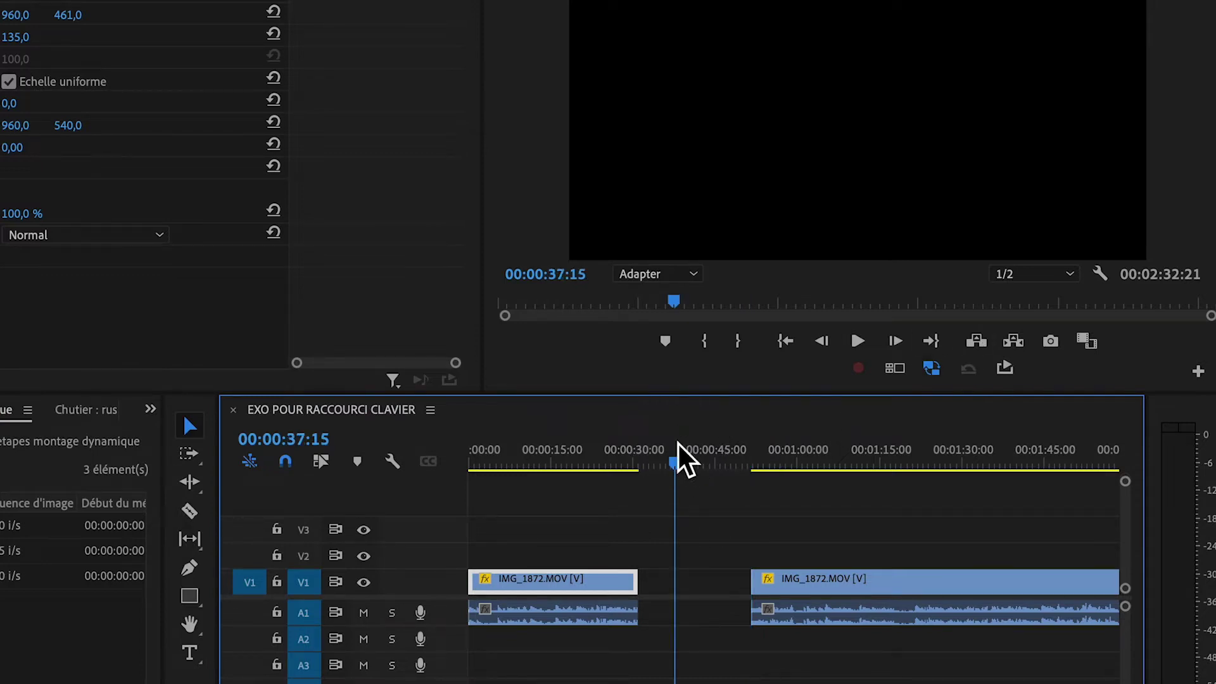
key("ctrl+z")
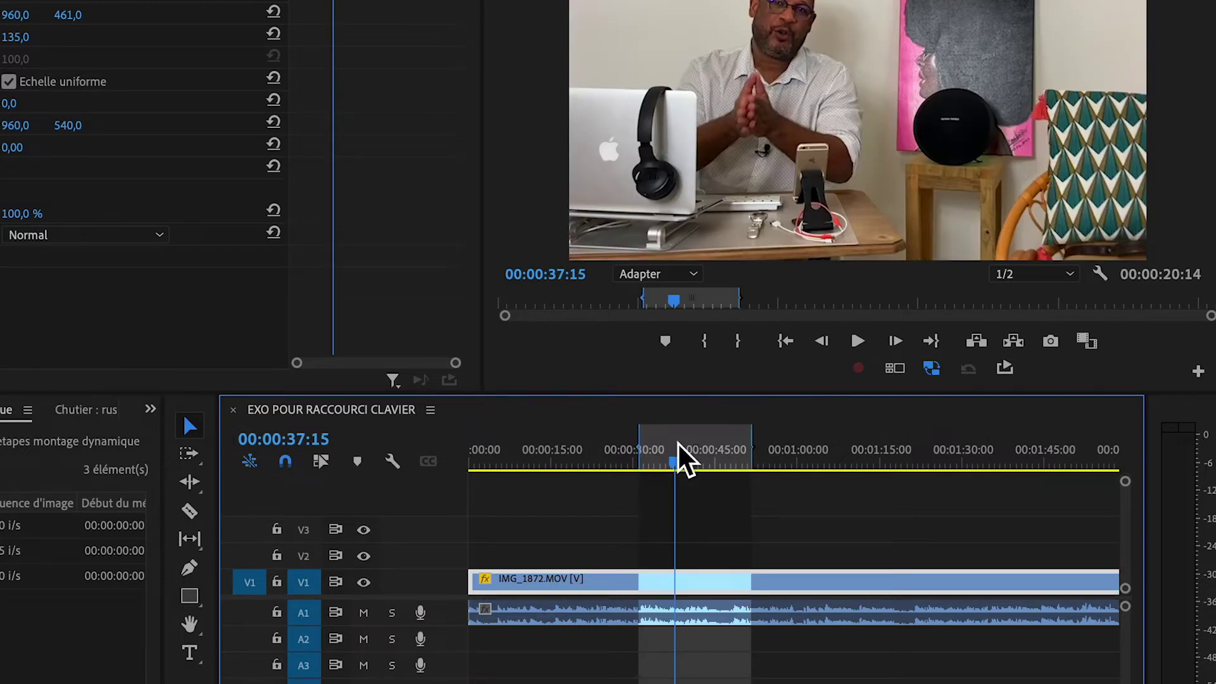
- Extract the marked range from the sequence and close the gap
key("apostrophe")
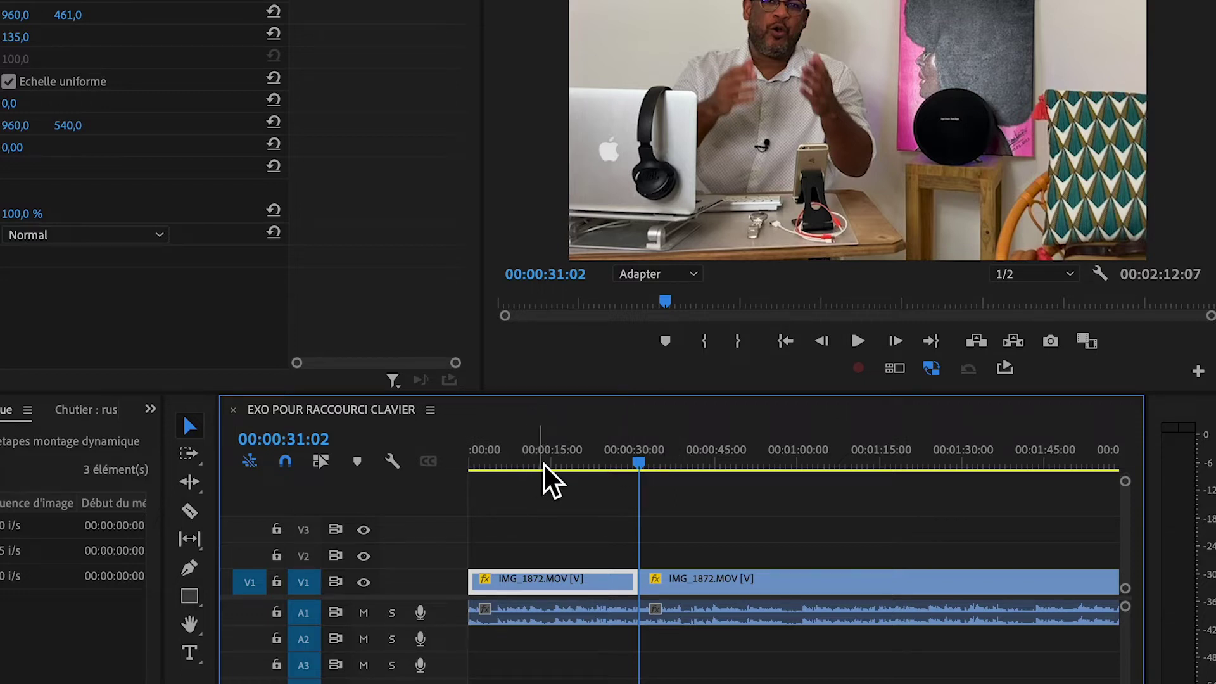
- Mark the range from 00:00:30:22 to 00:01:00:15 in the sequence and deselect the clip
left_click_drag(763, 468, 814, 481)
key("shift+Left")
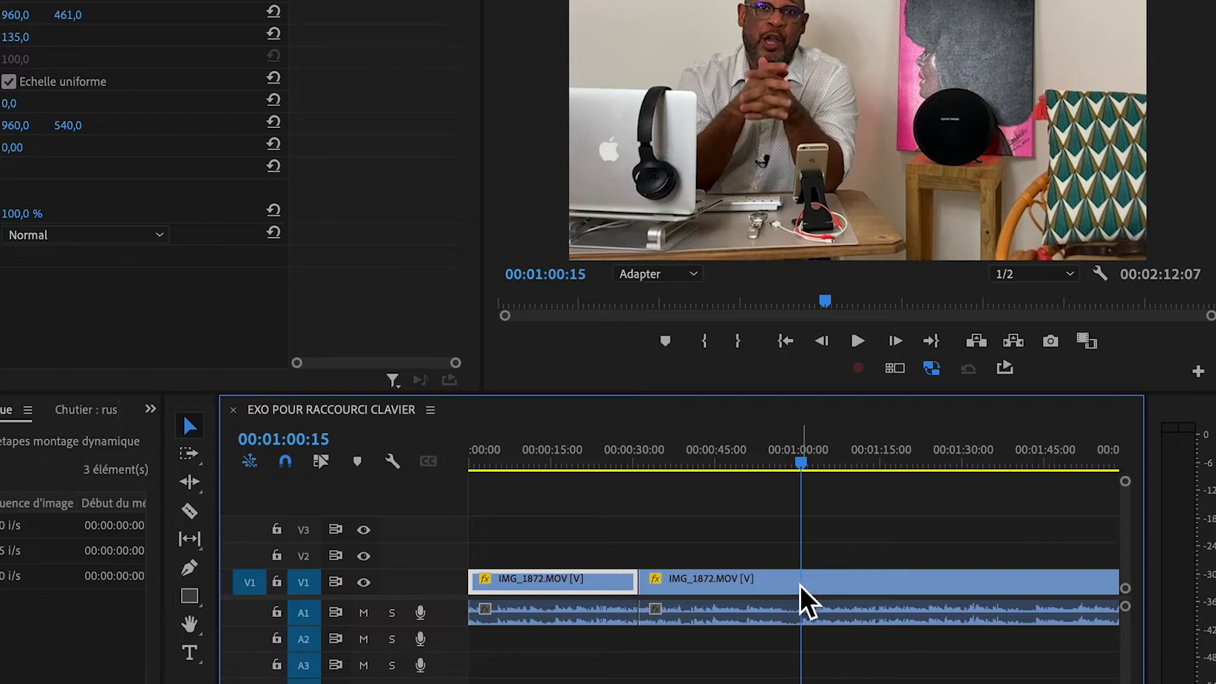
key("i")
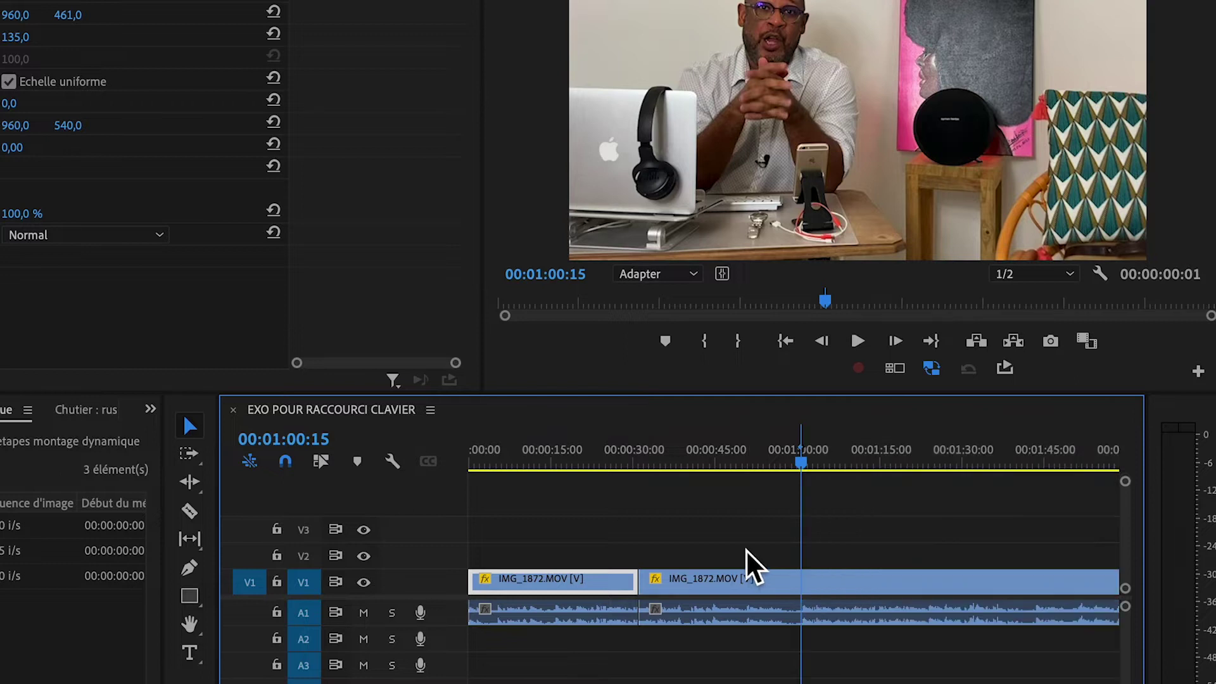
left_click_drag(655, 467, 644, 472)
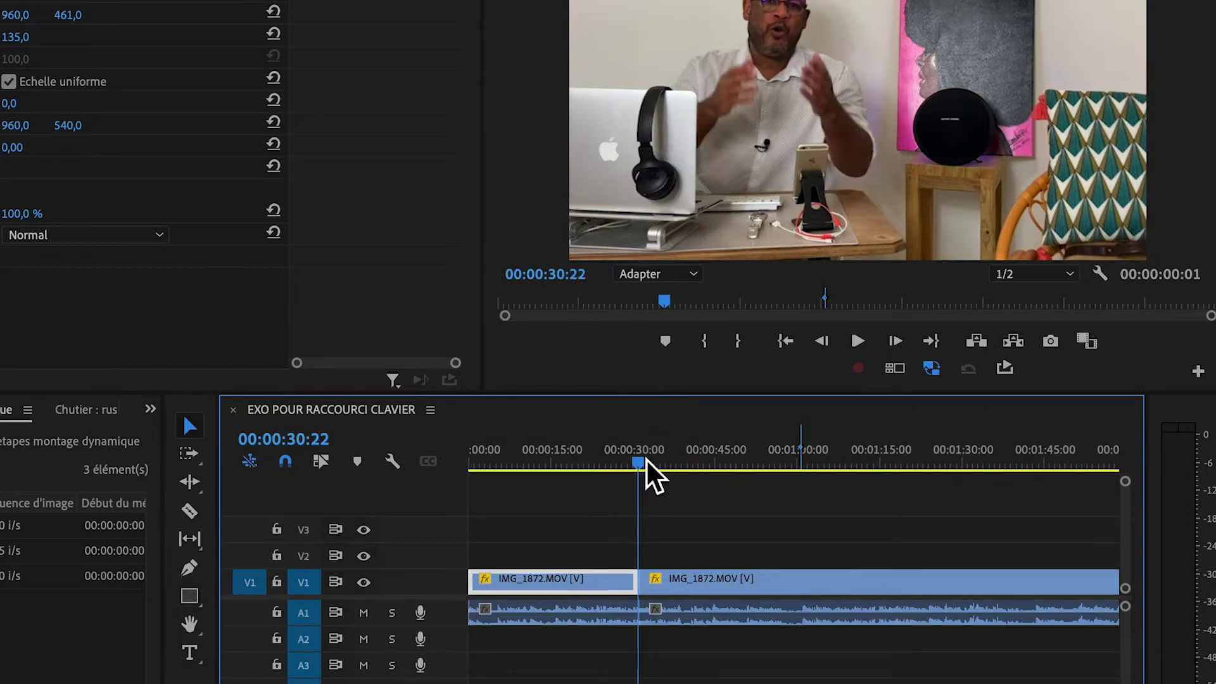
key("i")
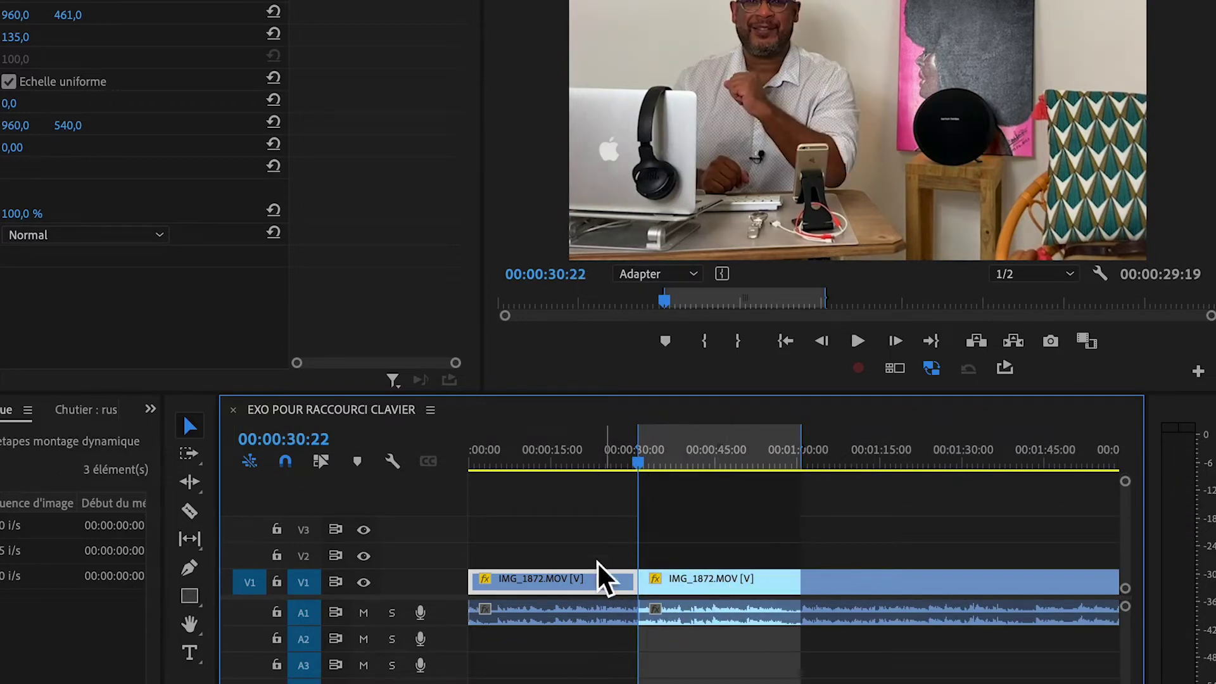
left_click(573, 557)
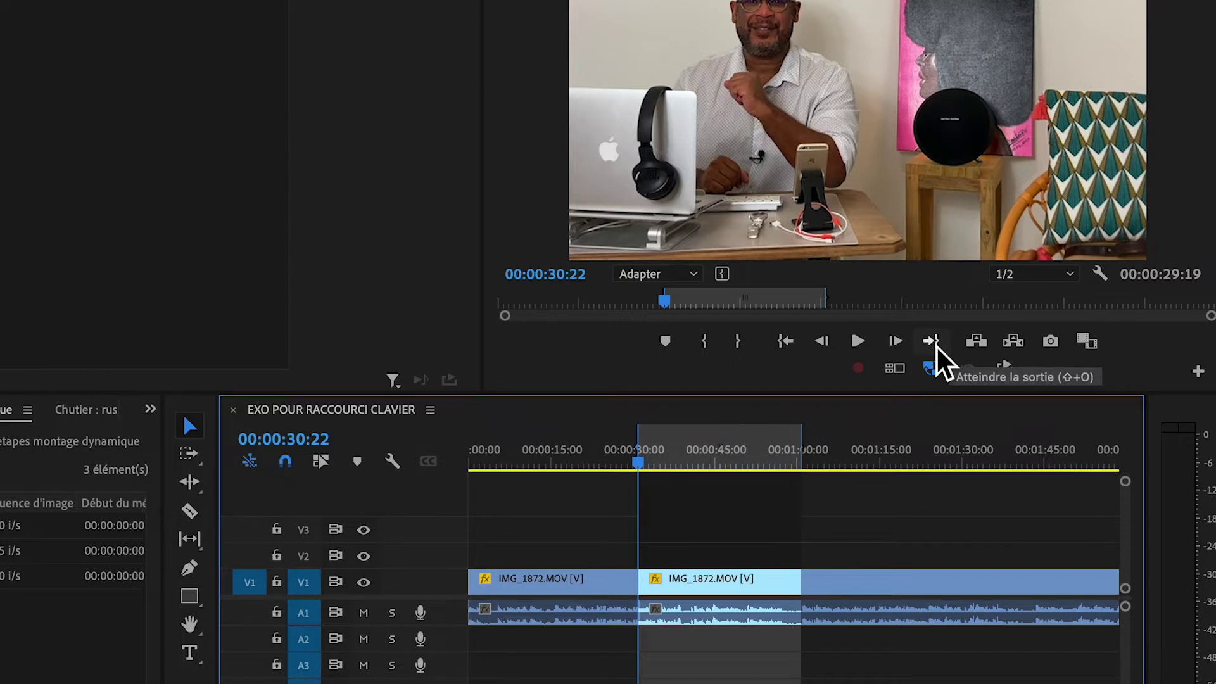
- Go to the out point, try ripple-trimming the second clip's start to the playhead, and undo the trim
left_click(933, 344)
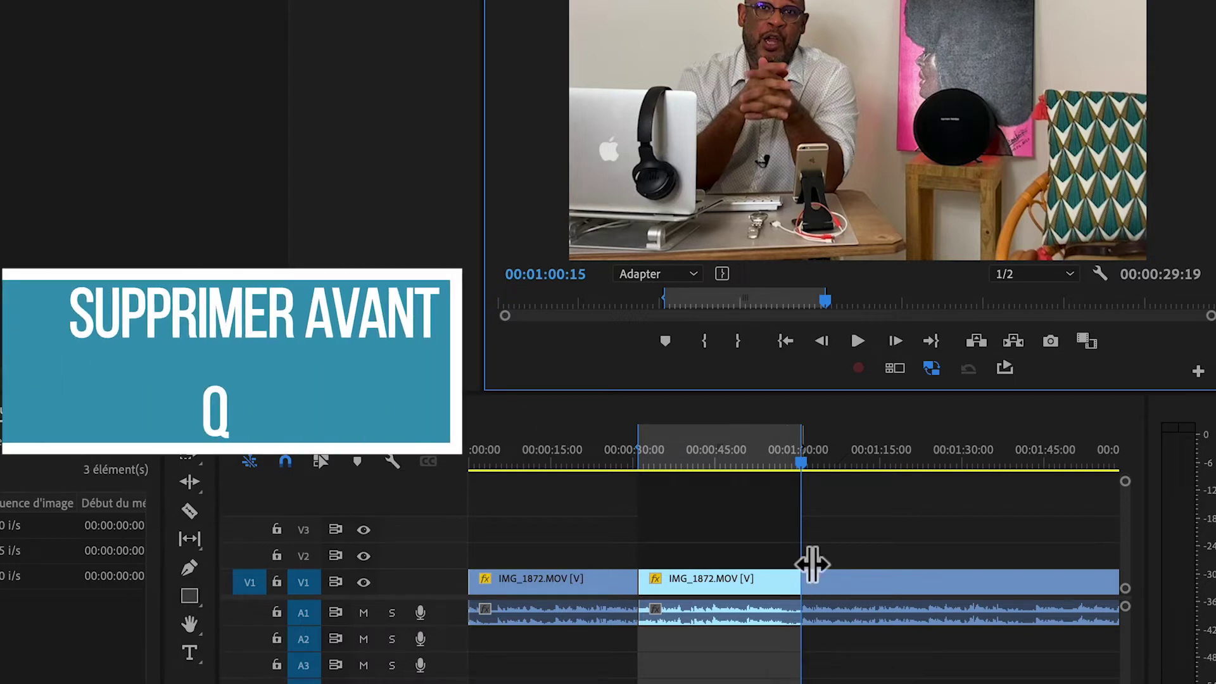
left_click(809, 614)
key("q")
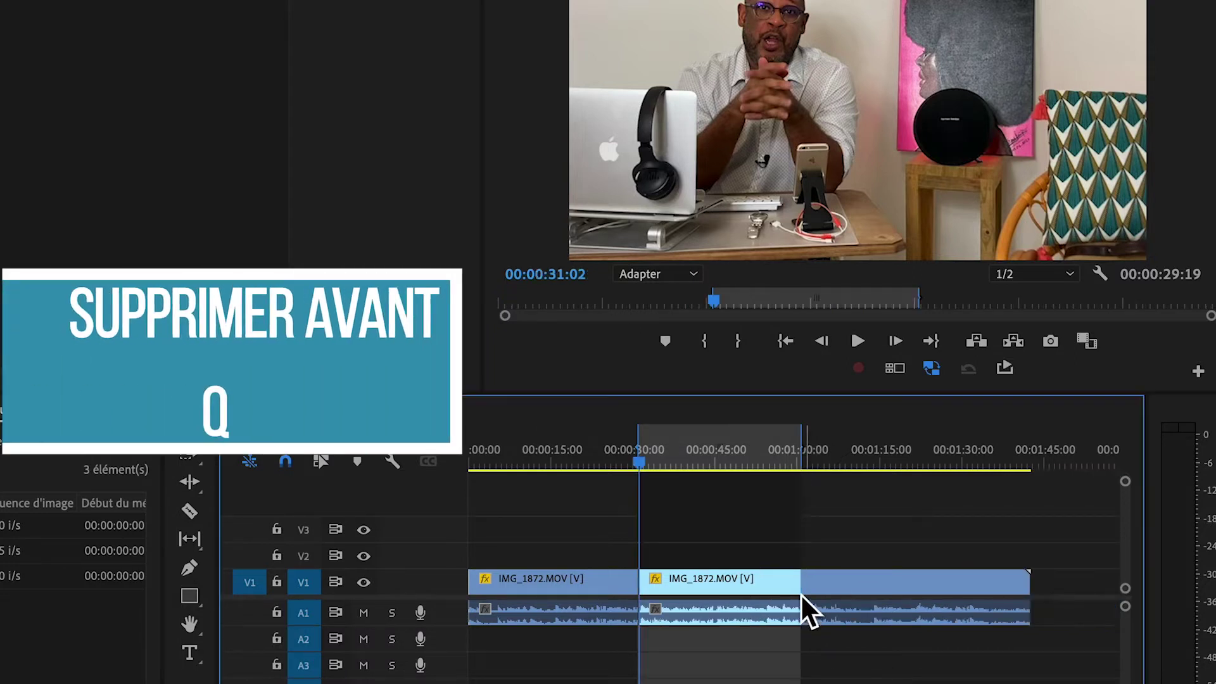
key("ctrl+z")
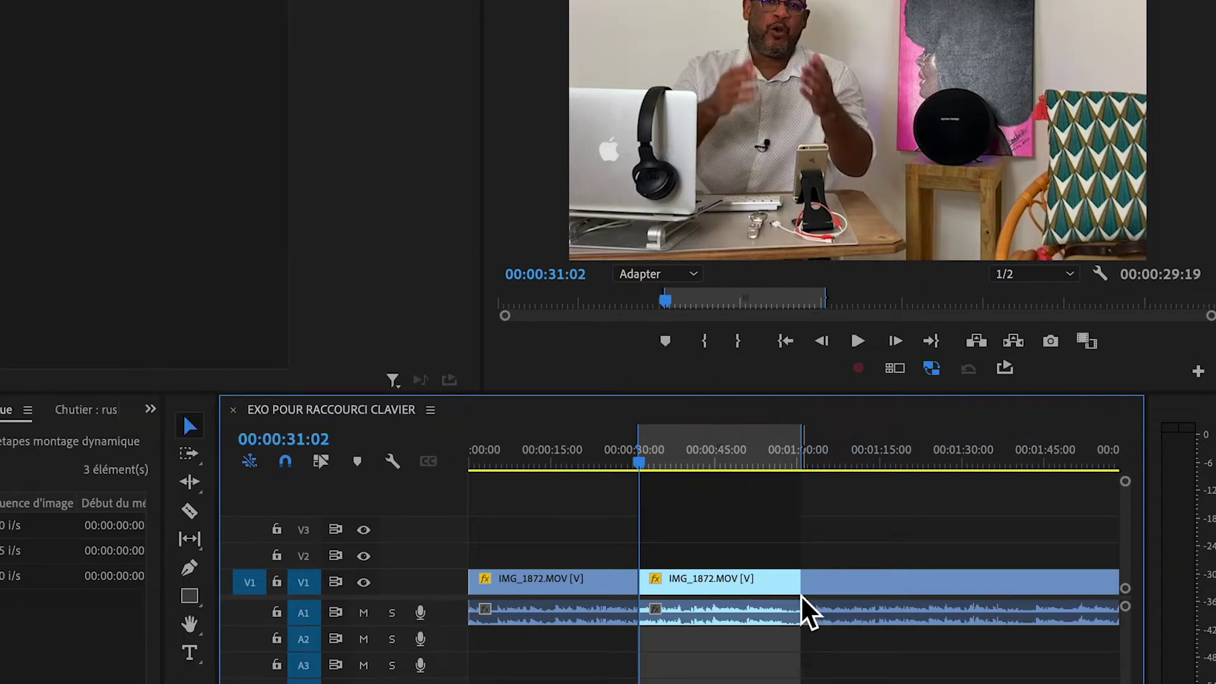
- Clear the in and out points and try ripple-trimming the second clip's start to 00:01:00:20
key("ctrl+shift+x")
left_click_drag(789, 465, 808, 463)
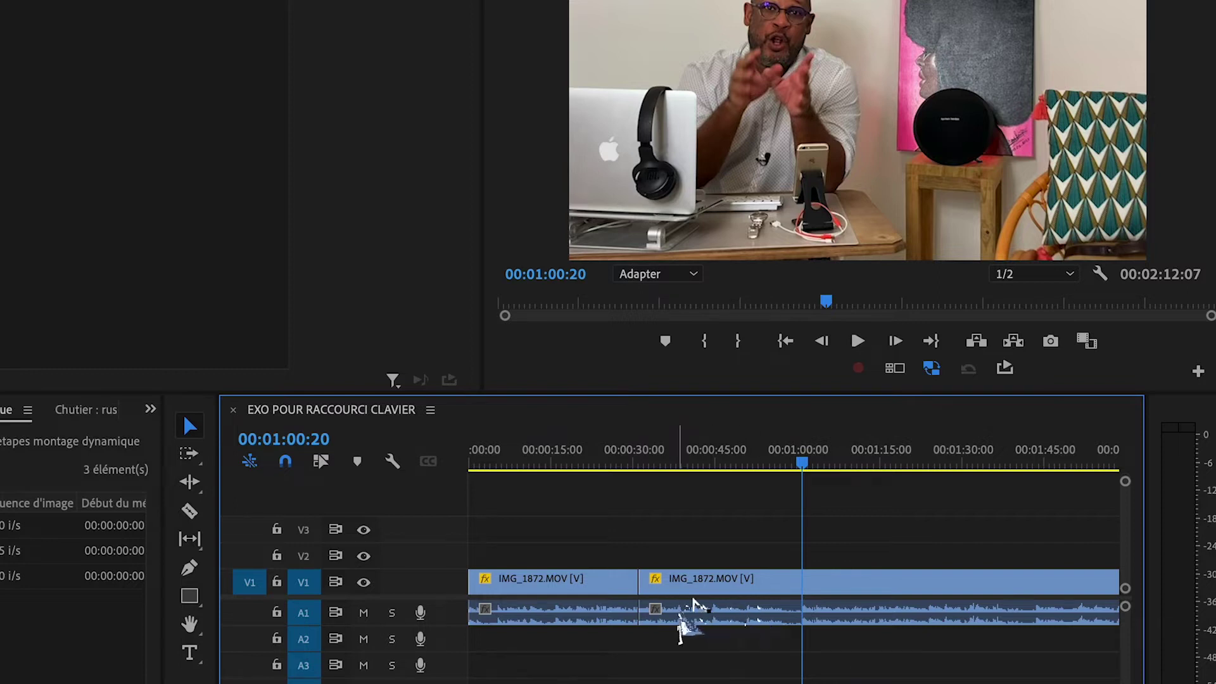
key("q")
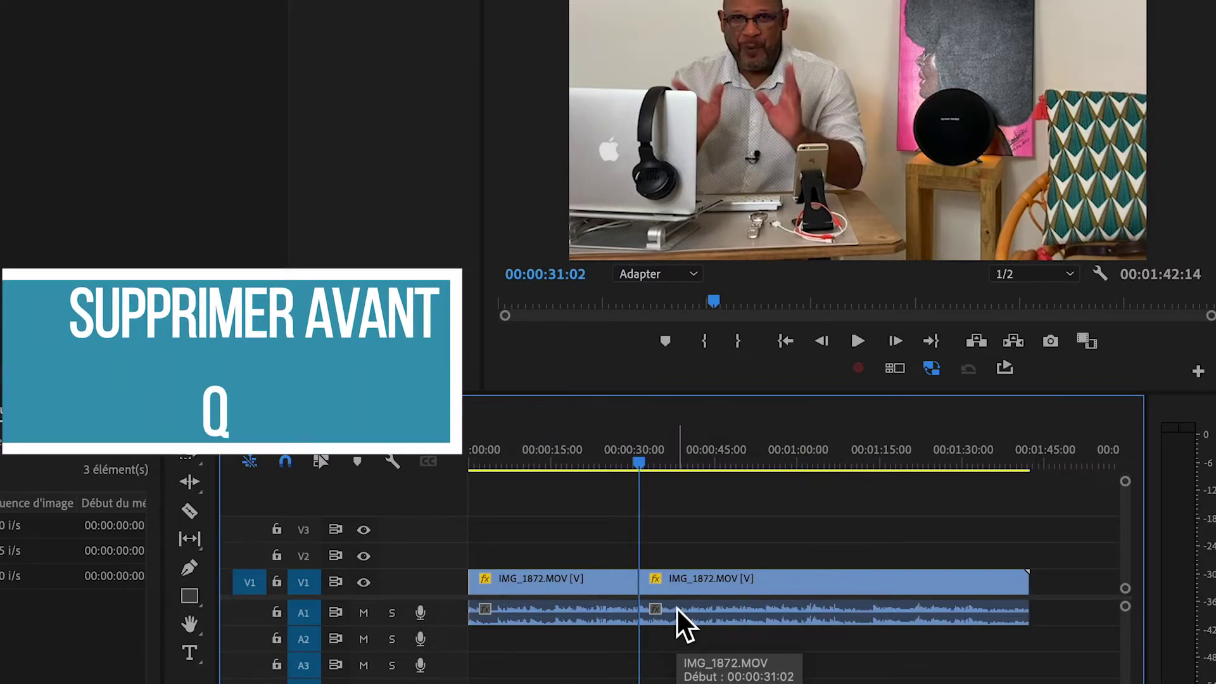
key("ctrl+z")
- Try ripple-trimming the second clip's end back to the playhead at 00:01:01:00 and undo each trim
left_click(773, 461)
left_click_drag(779, 454, 813, 470)
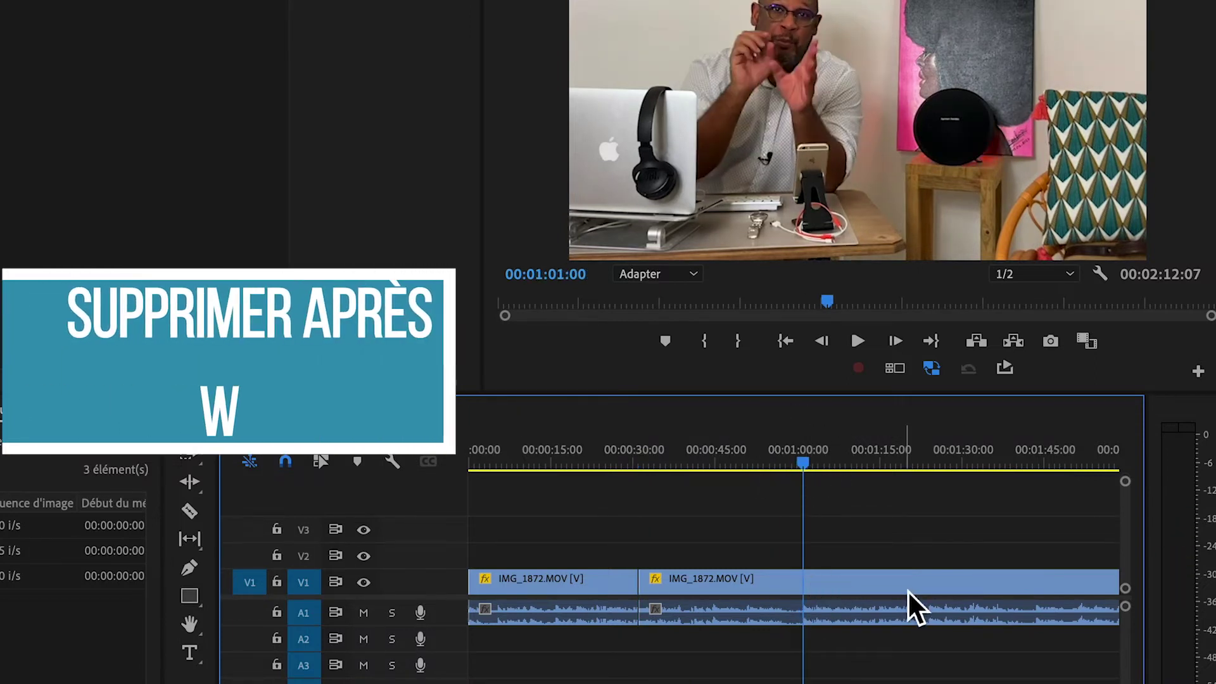
key("w")
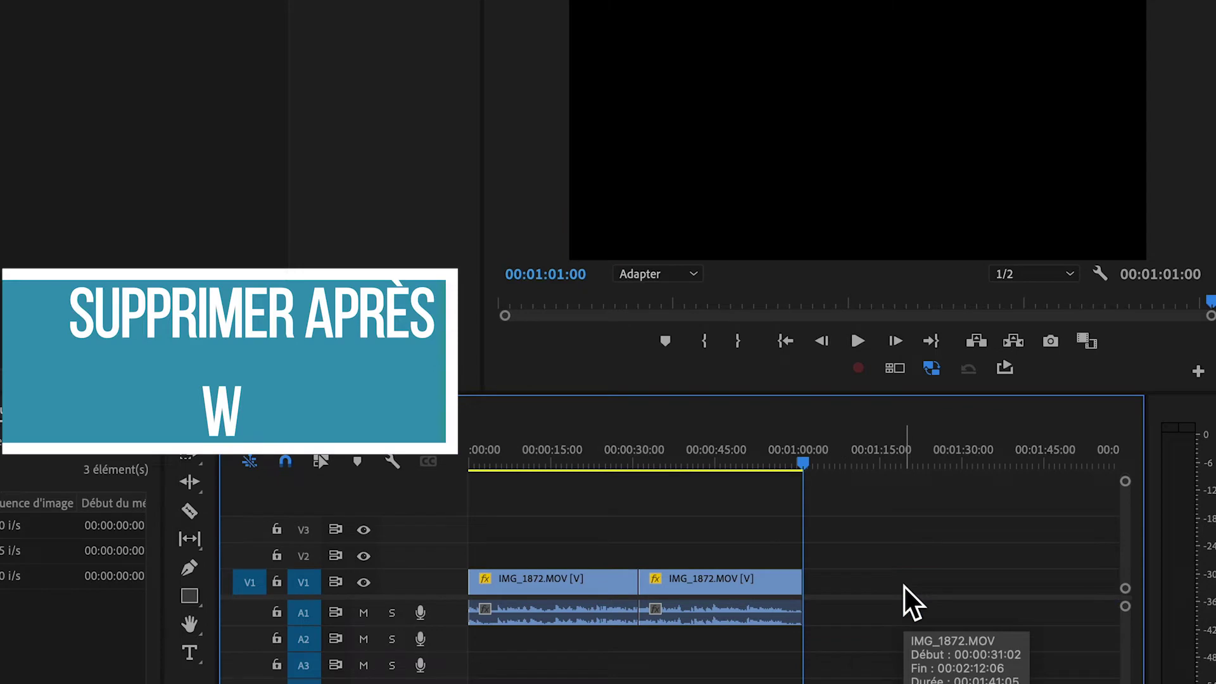
key("ctrl+z")
key("minus")
key("minus")
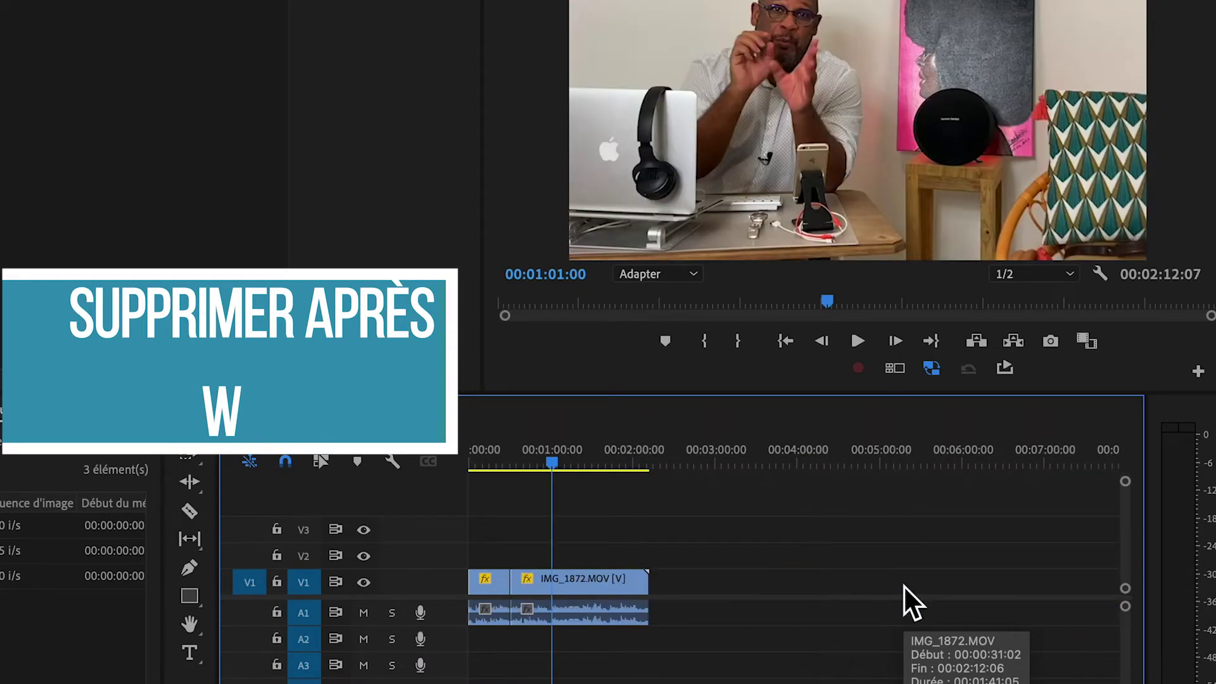
key("equal")
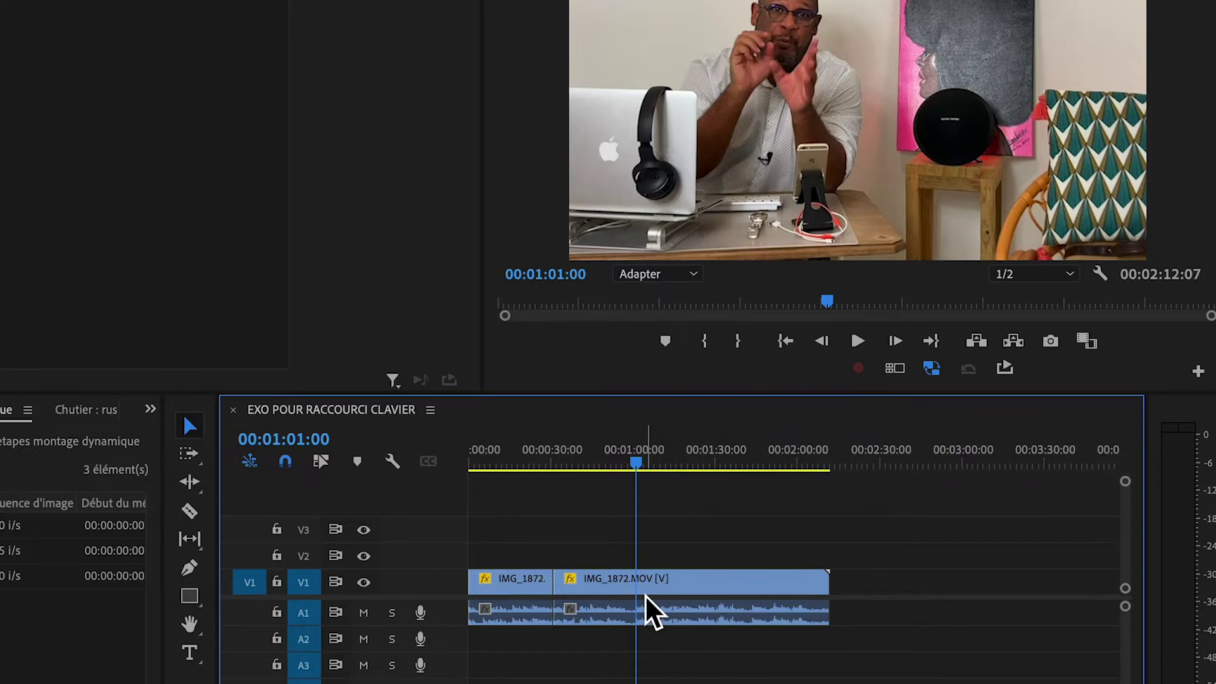
key("w")
key("ctrl+z")
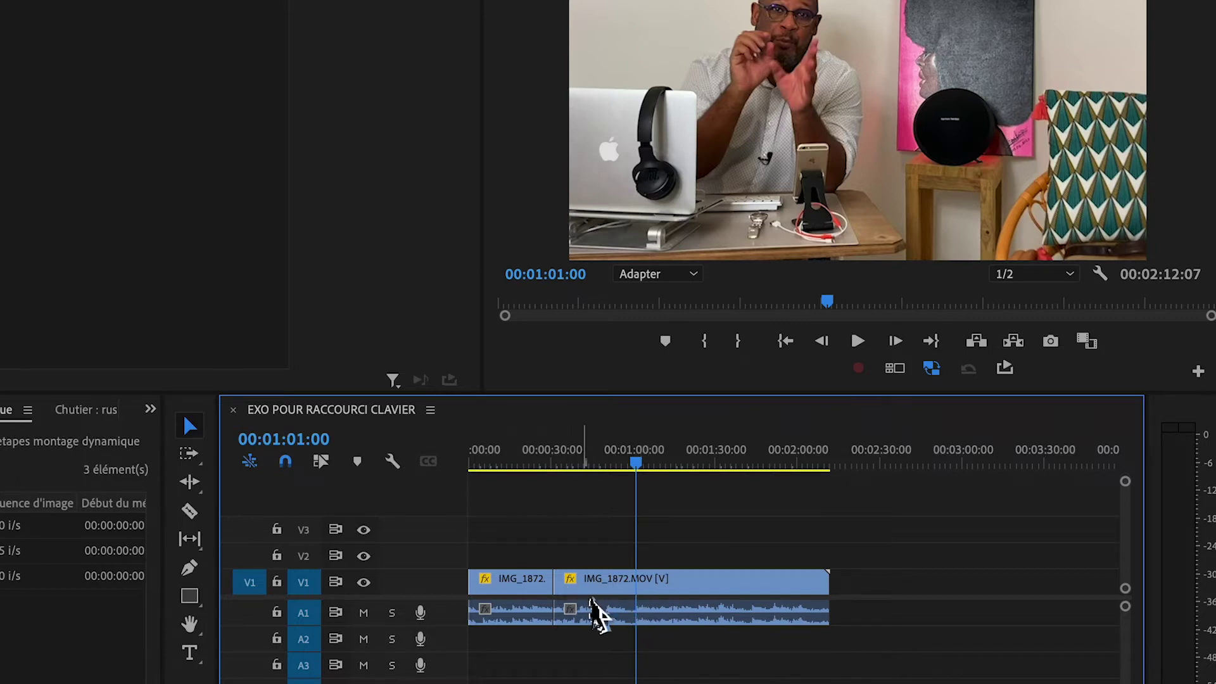
- Ripple-trim the second clip's start to 00:01:01:00, removing the part between the cut and the playhead
key("q")
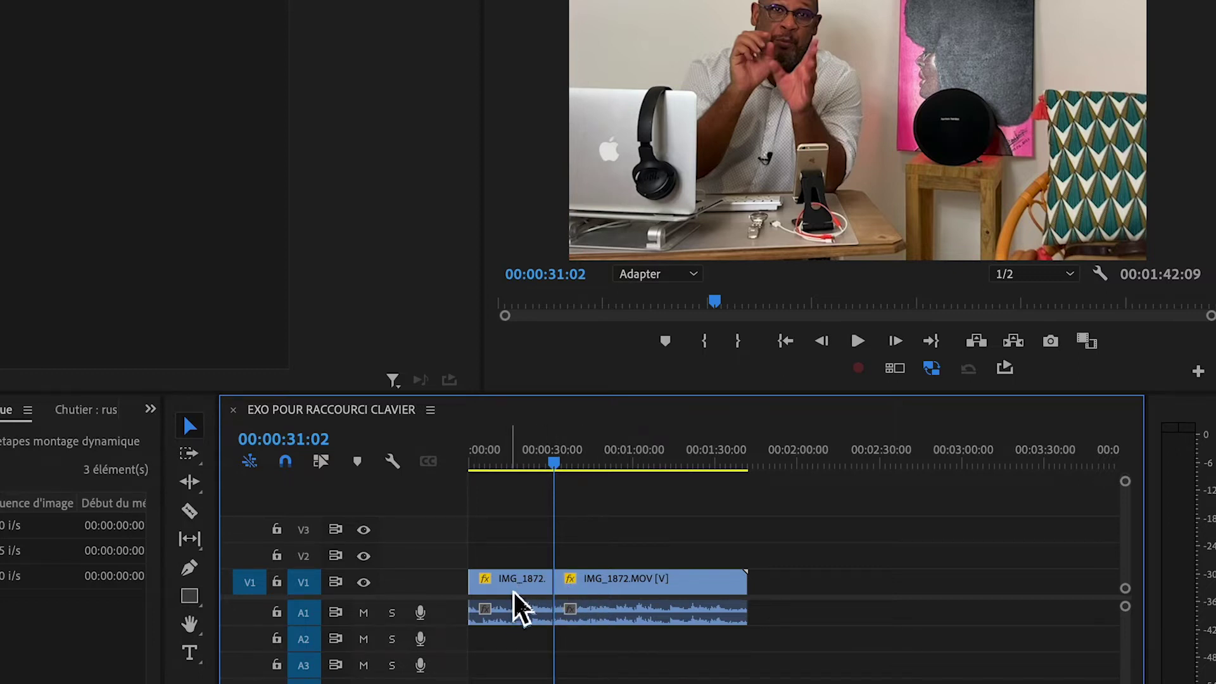
- Ripple-trim the start of the first clip to 00:00:08:01
left_click_drag(511, 478, 537, 476)
mouse_move(612, 472)
left_mouse_down()
mouse_move(595, 470)
mouse_move(606, 480)
left_mouse_up()
left_click(622, 597)
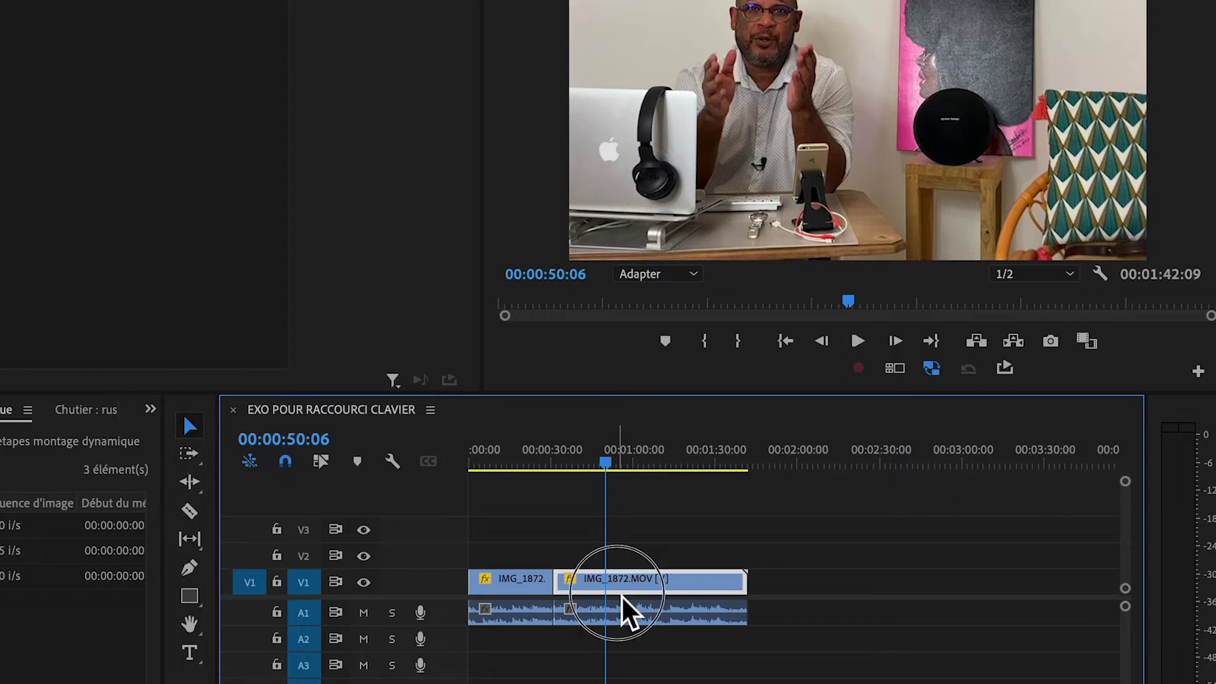
left_click(510, 589)
left_click(503, 472)
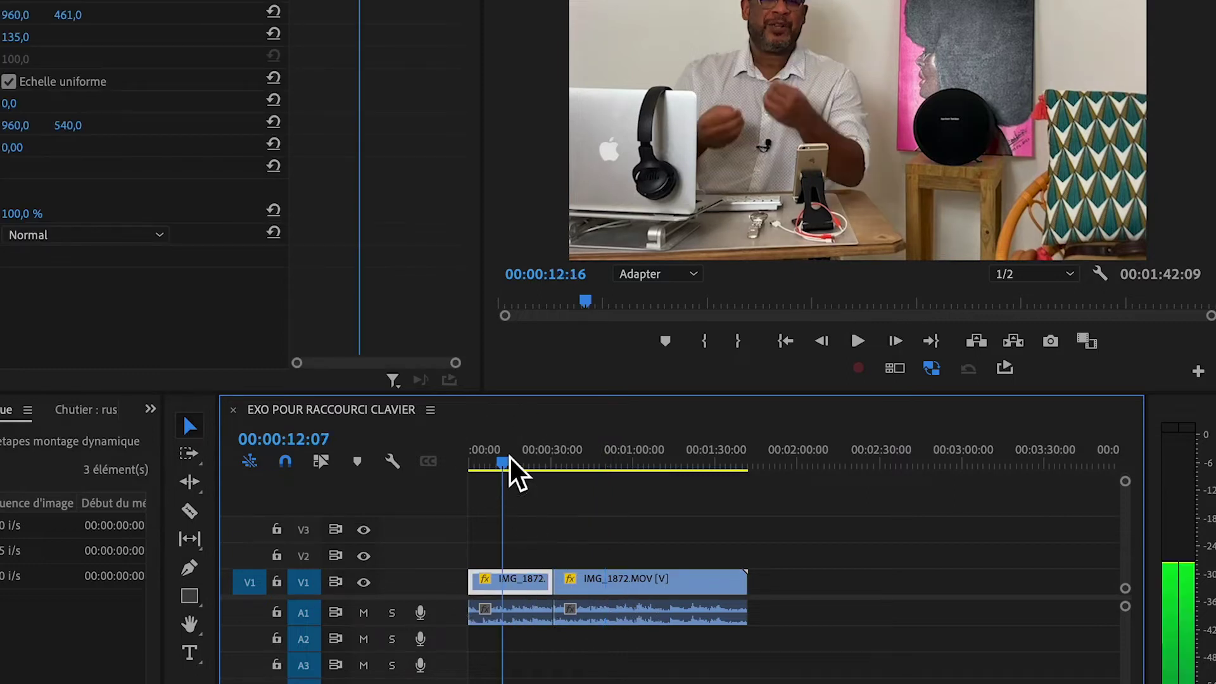
mouse_move(510, 459)
left_mouse_down()
mouse_move(476, 462)
mouse_move(499, 474)
left_mouse_up()
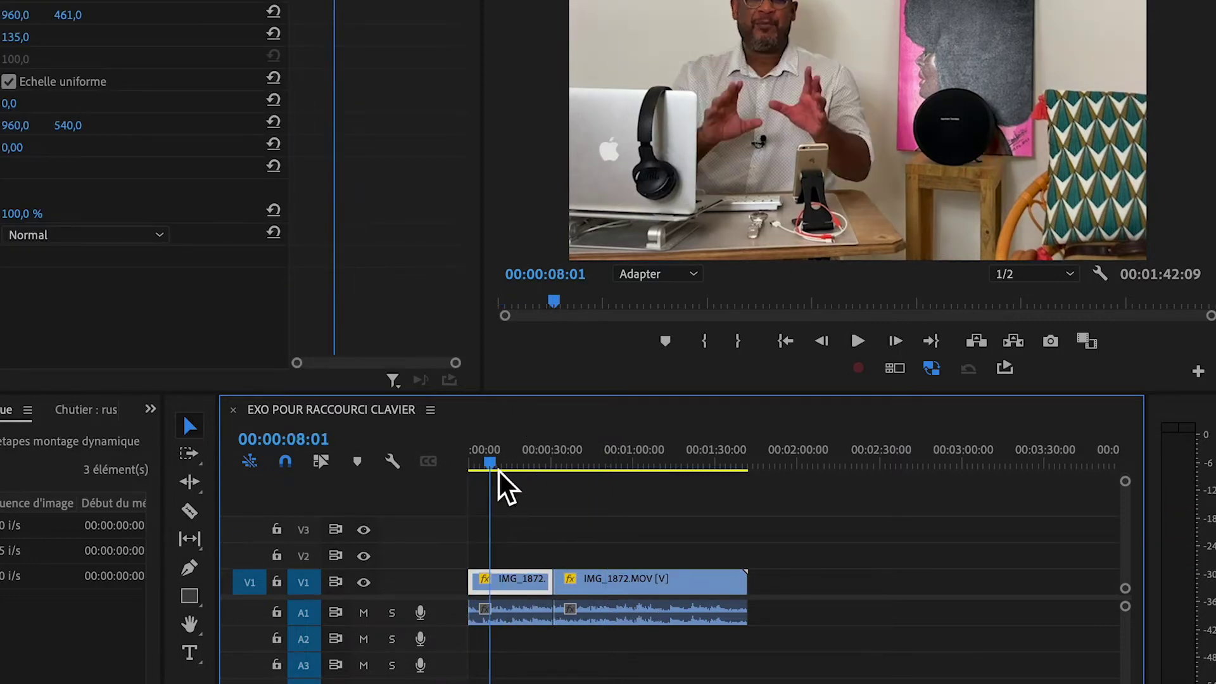
key("q")
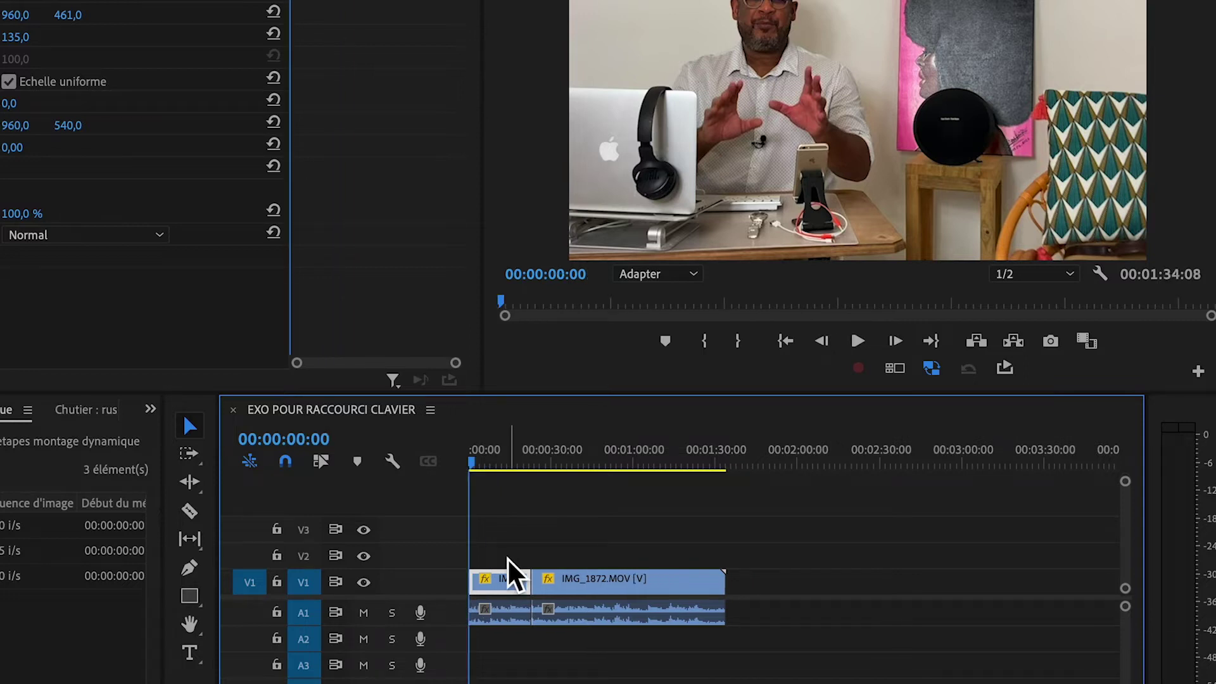
- Ripple-trim the end of the first clip to 00:00:14:05
left_click(495, 461)
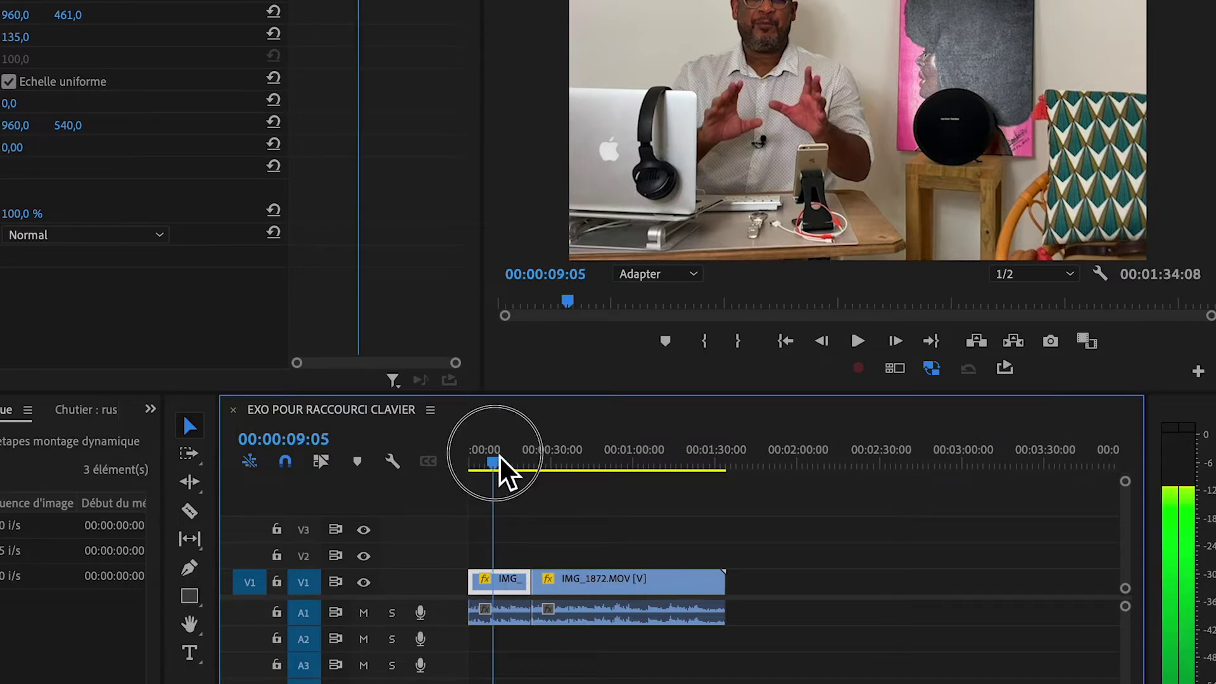
left_click_drag(503, 471, 516, 469)
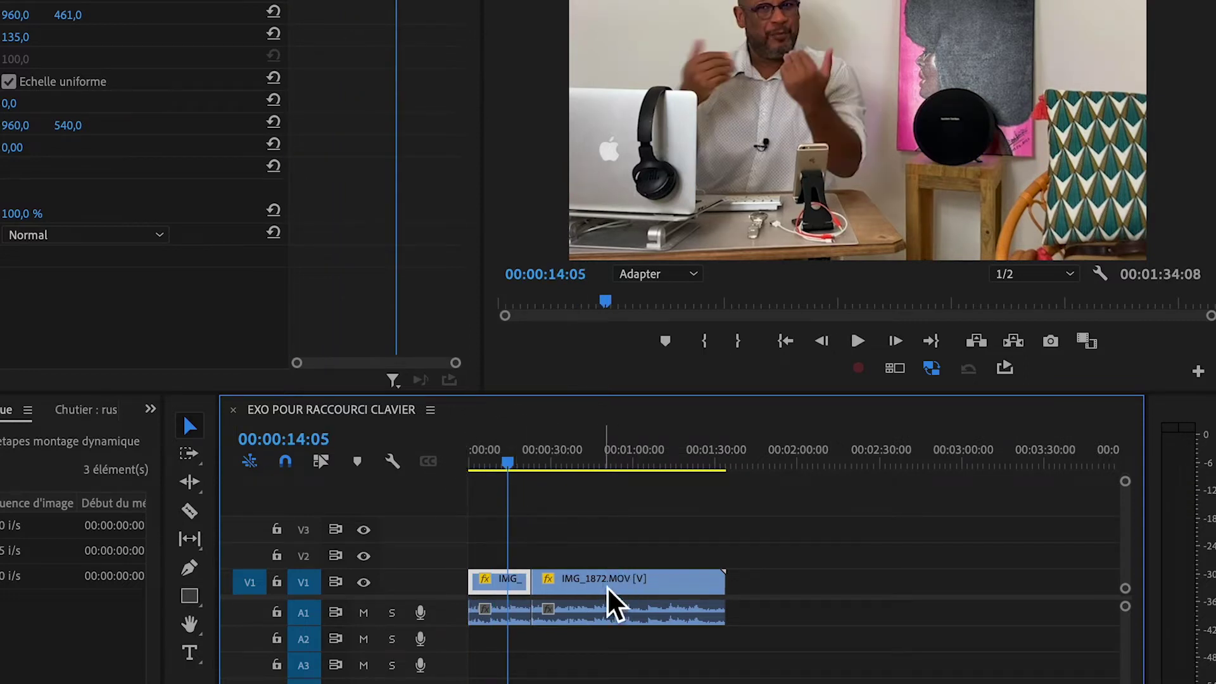
left_click(509, 593)
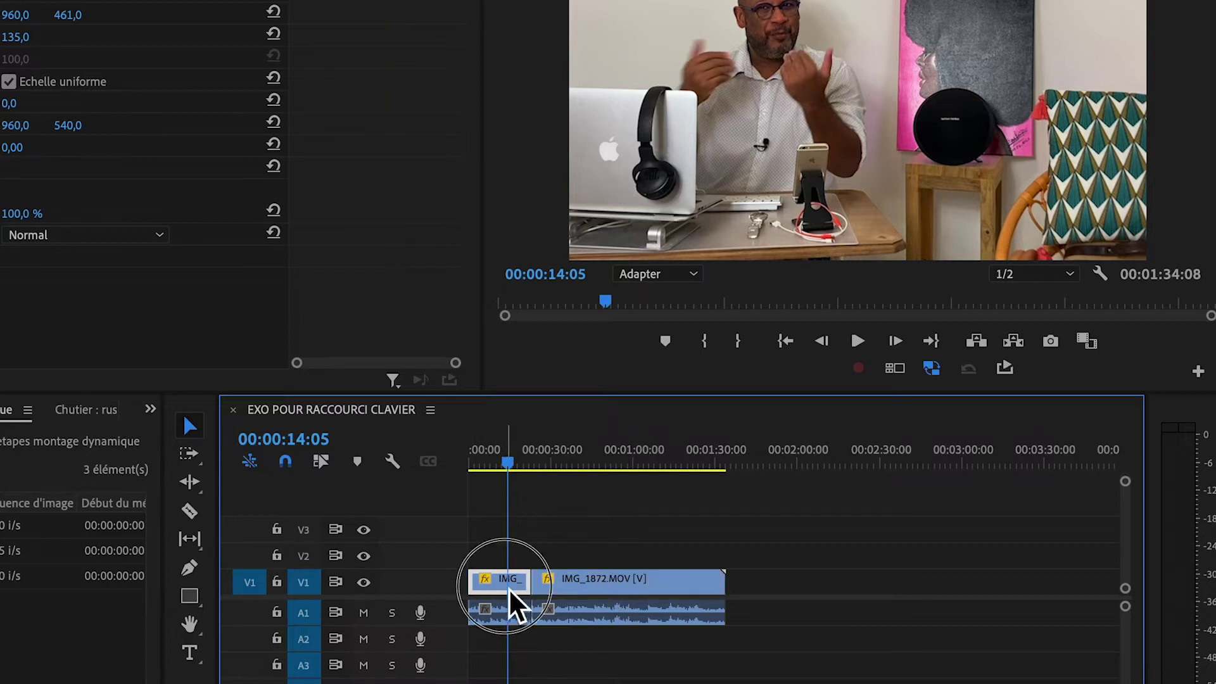
key("w")
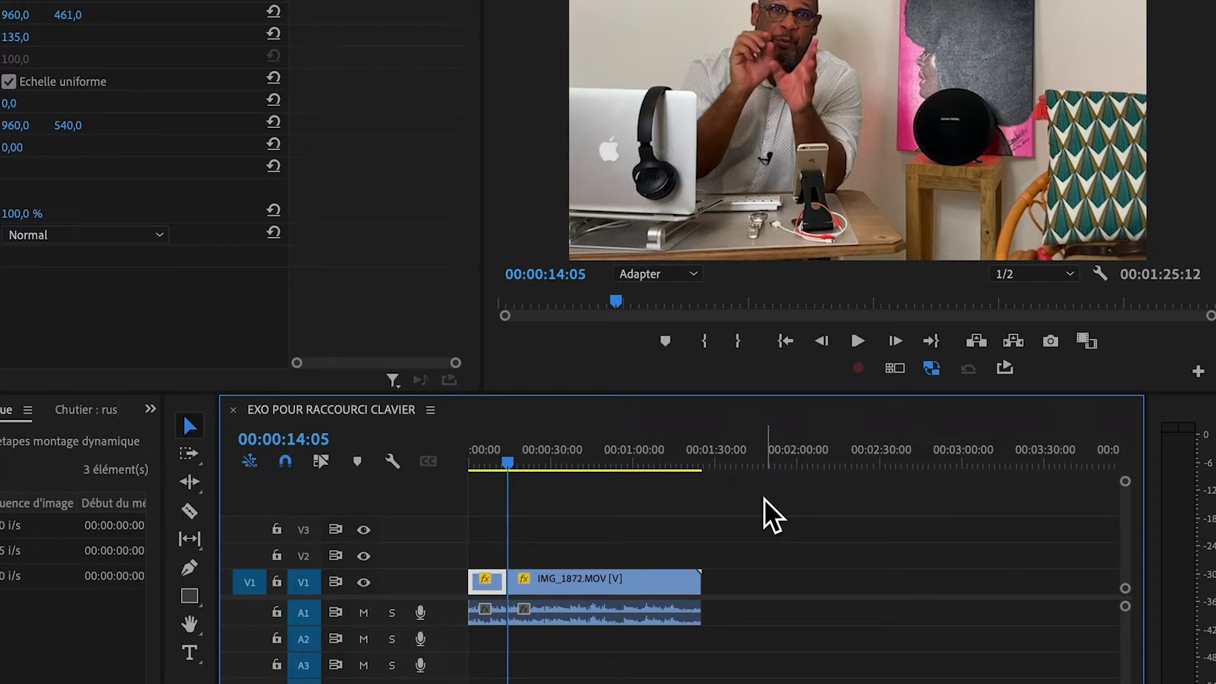
left_click(579, 464)
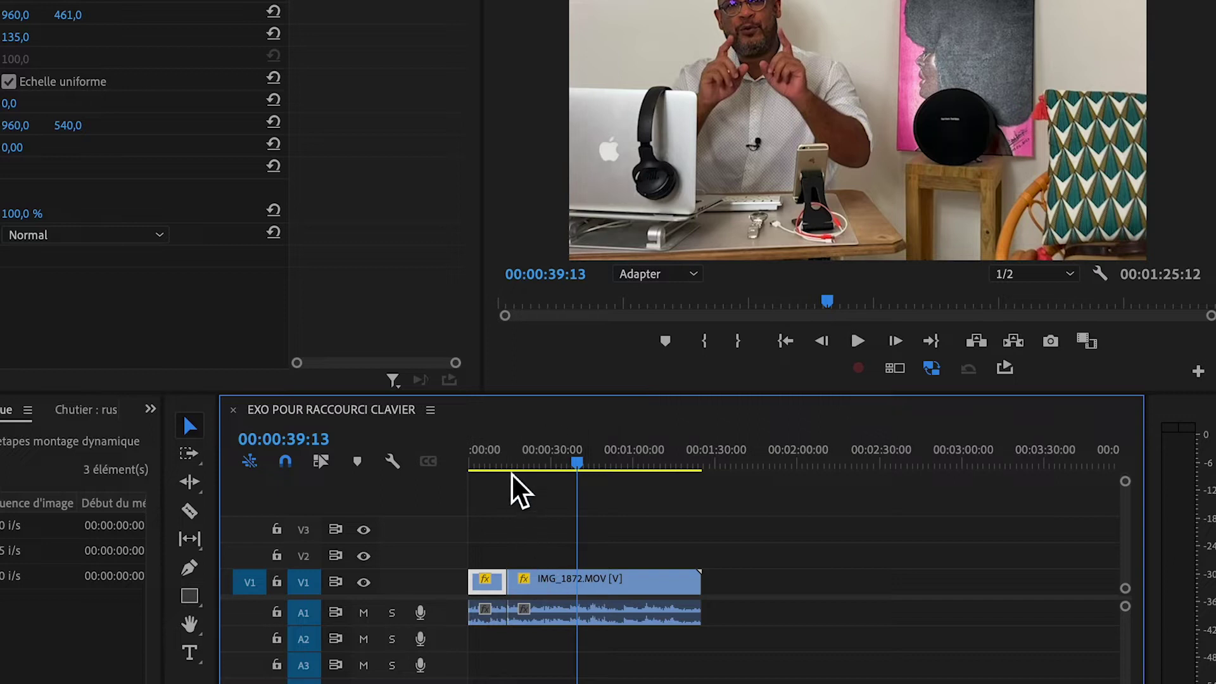
left_click(484, 462)
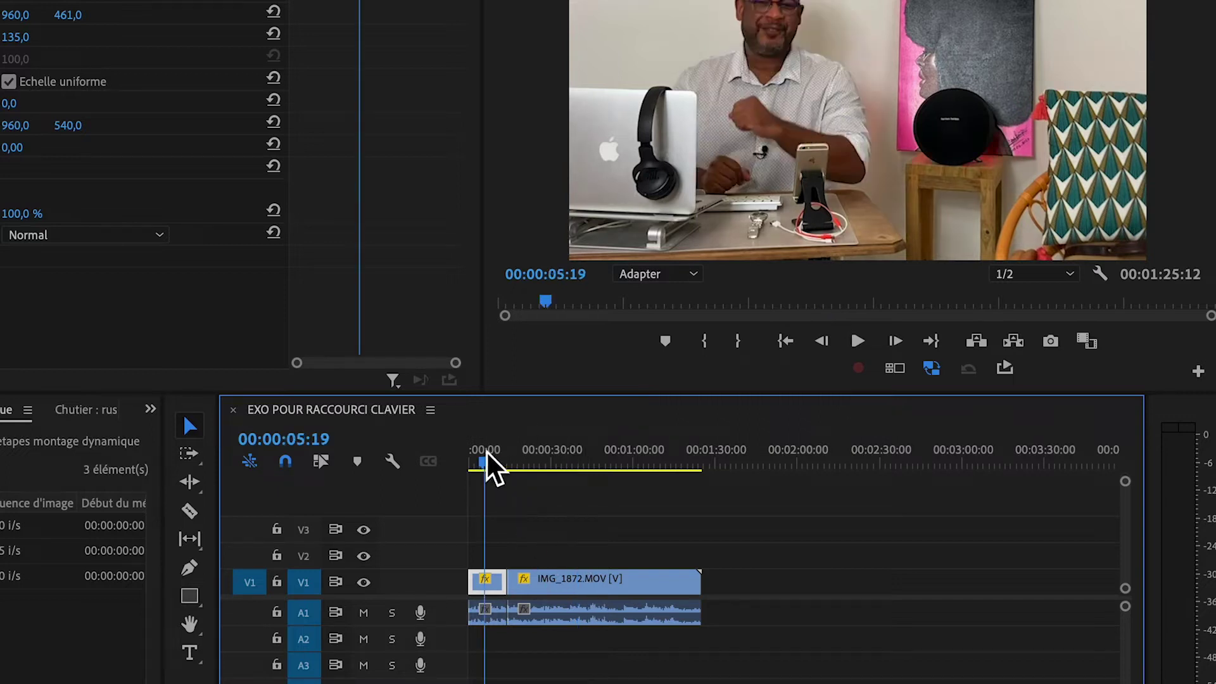
left_click(574, 461)
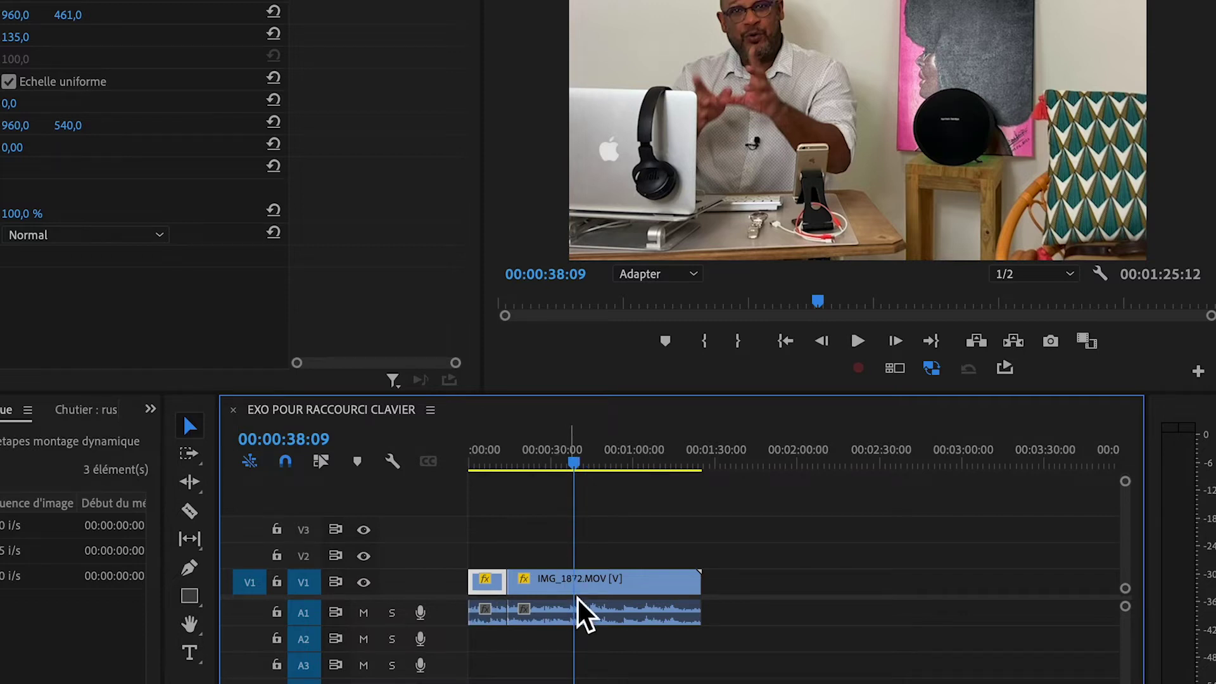
left_click(542, 464)
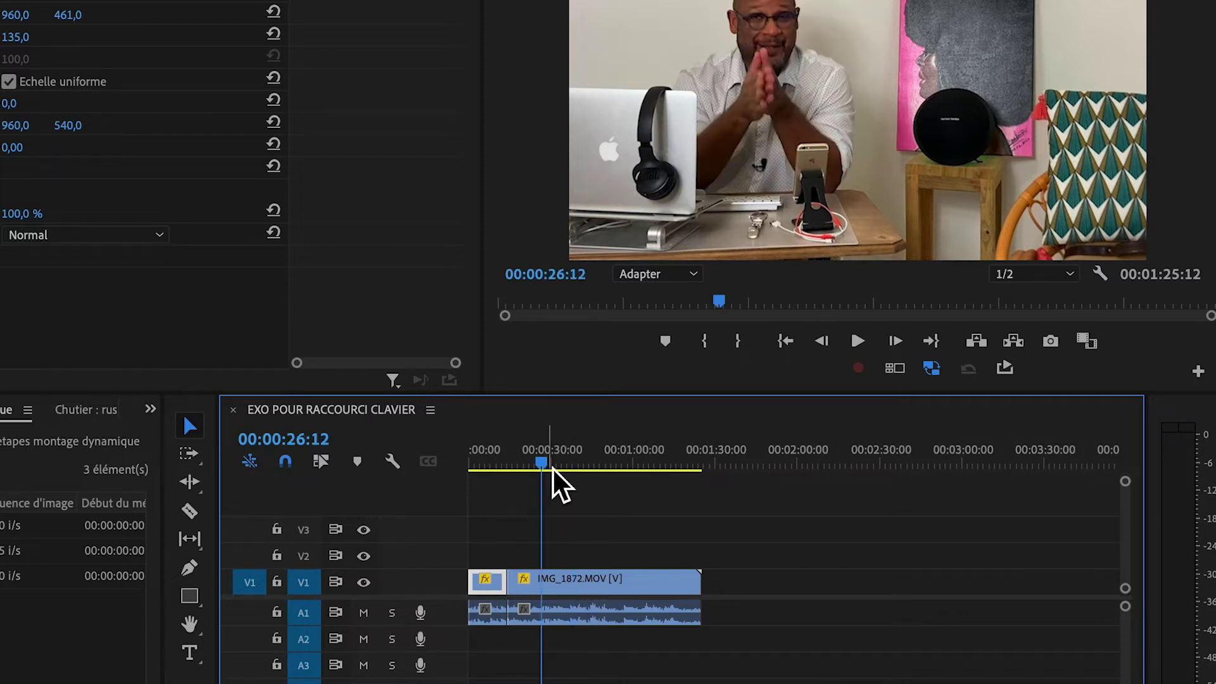
- Cut the second video clip on V1 with the Razor tool at 00:00:28:00, about 00:00:41 and about 00:01:00
left_click(546, 464)
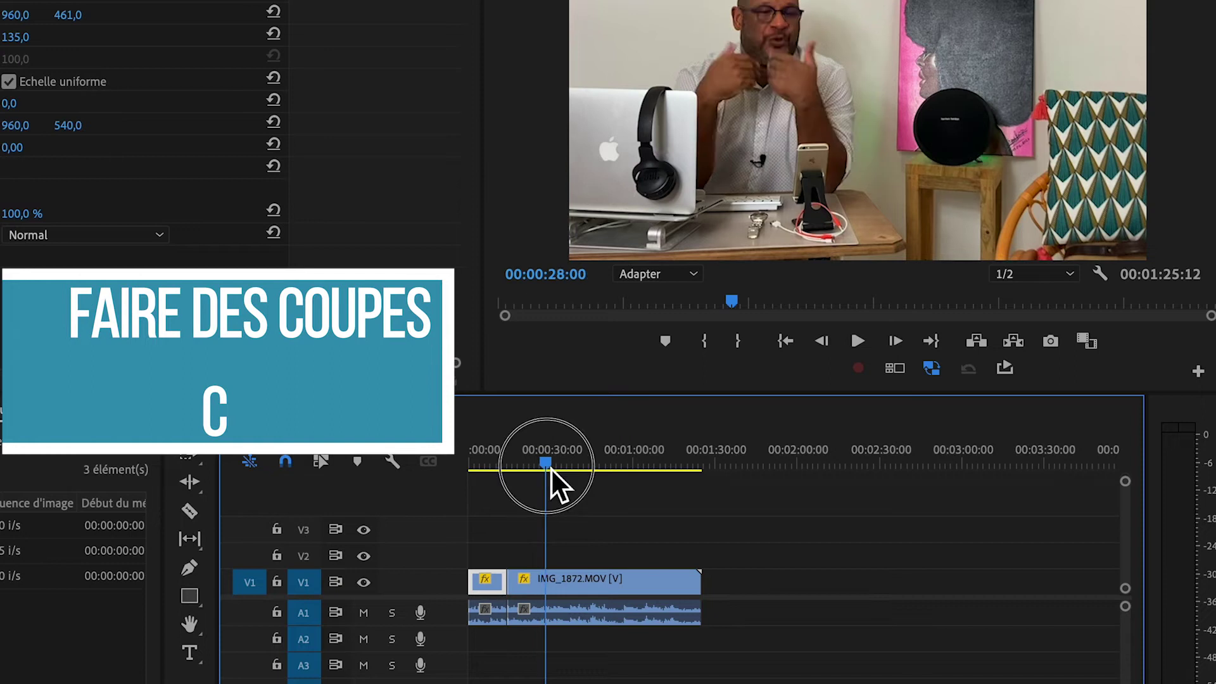
key("c")
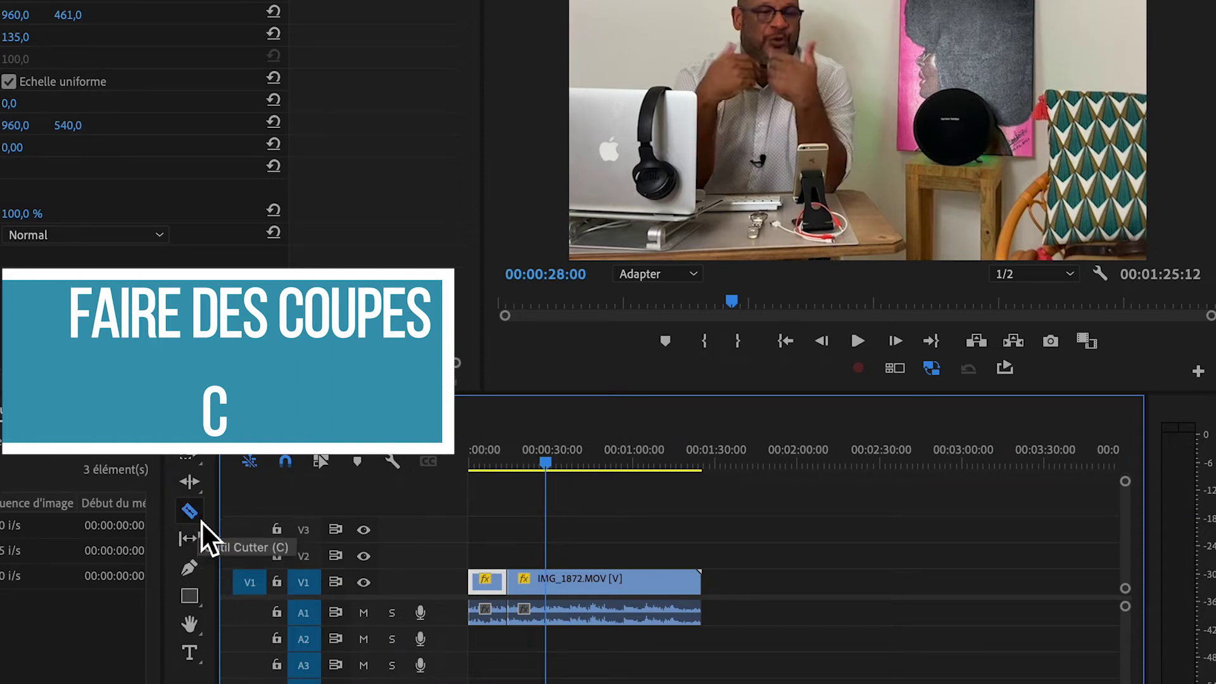
left_click(546, 589)
left_click(582, 589)
left_click(637, 589)
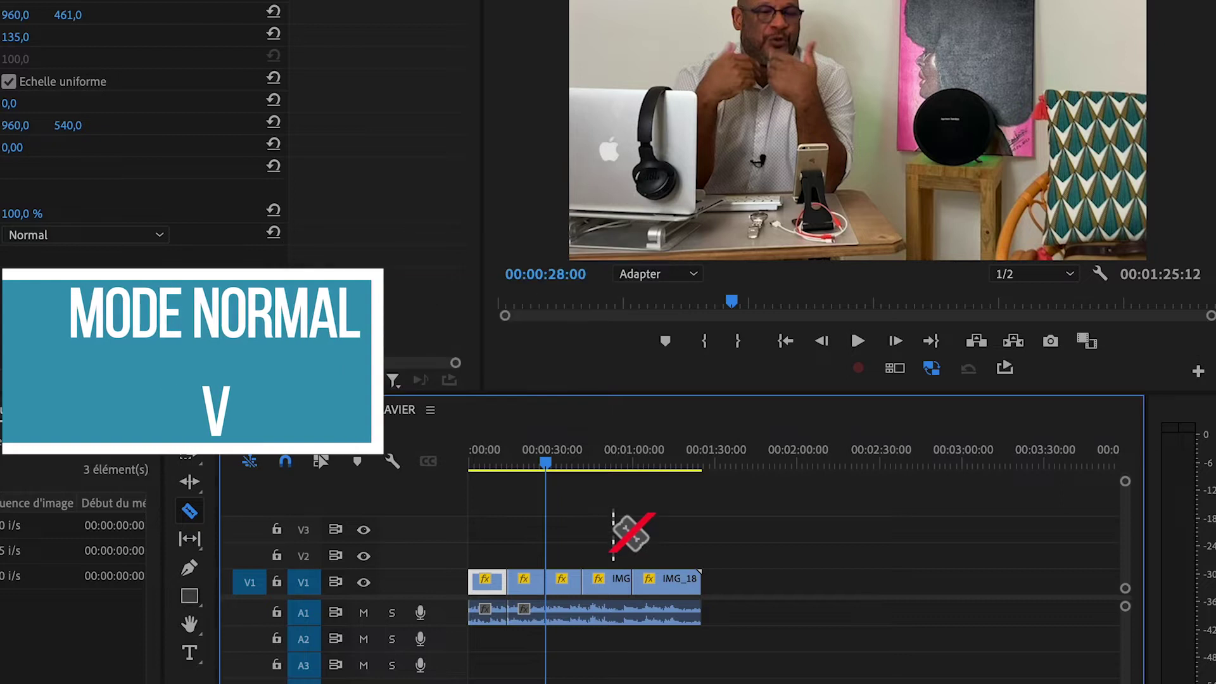
- Return to the Selection tool and select the last video segment on V1
key("v")
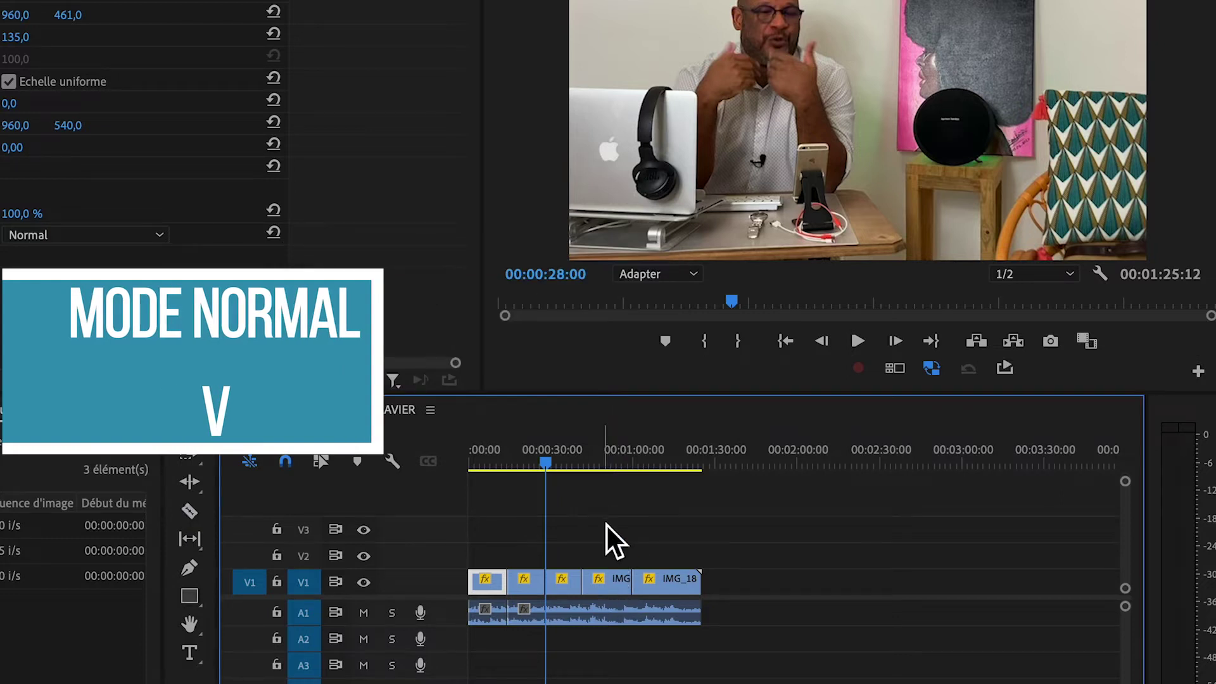
left_click(610, 583)
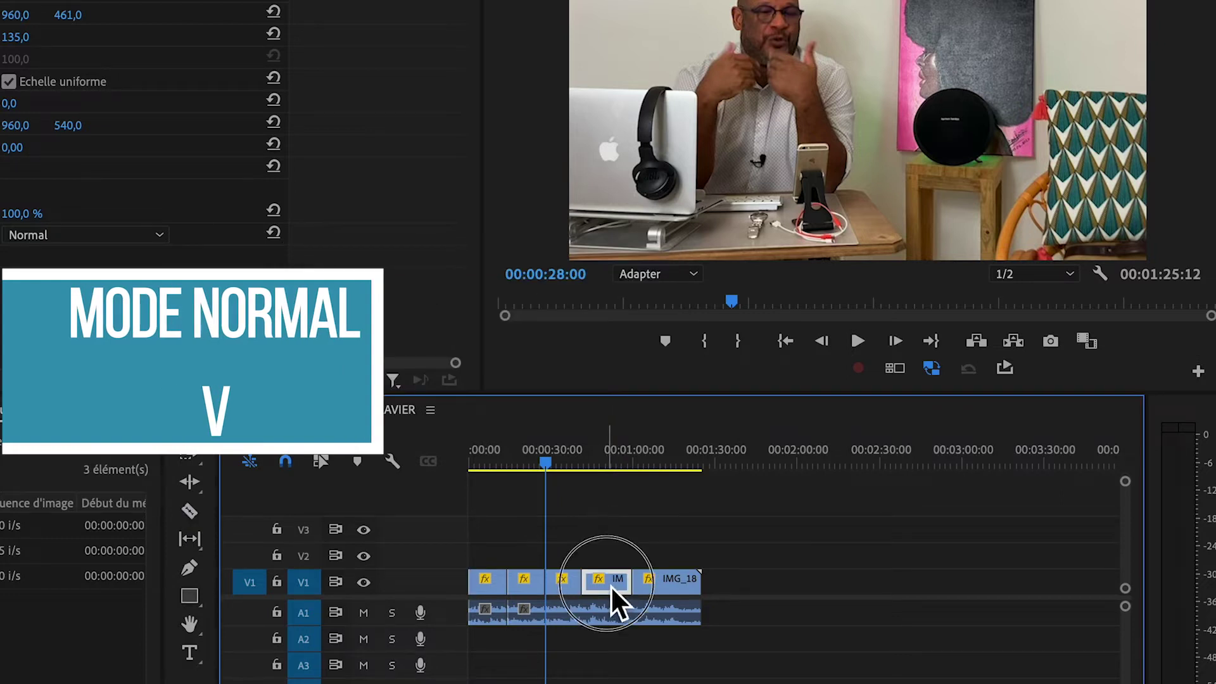
left_click(674, 593)
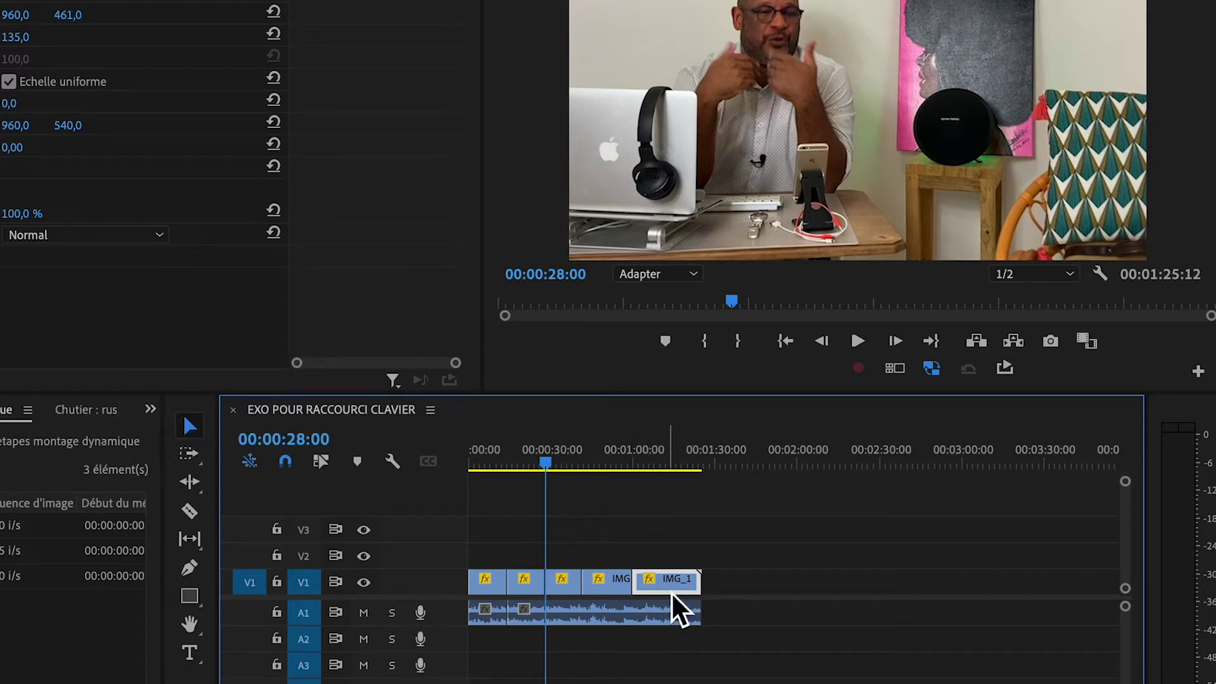
- Cut the A1 audio at 00:01:00:05 in line with the last video cut and select the final segment
left_click(639, 467)
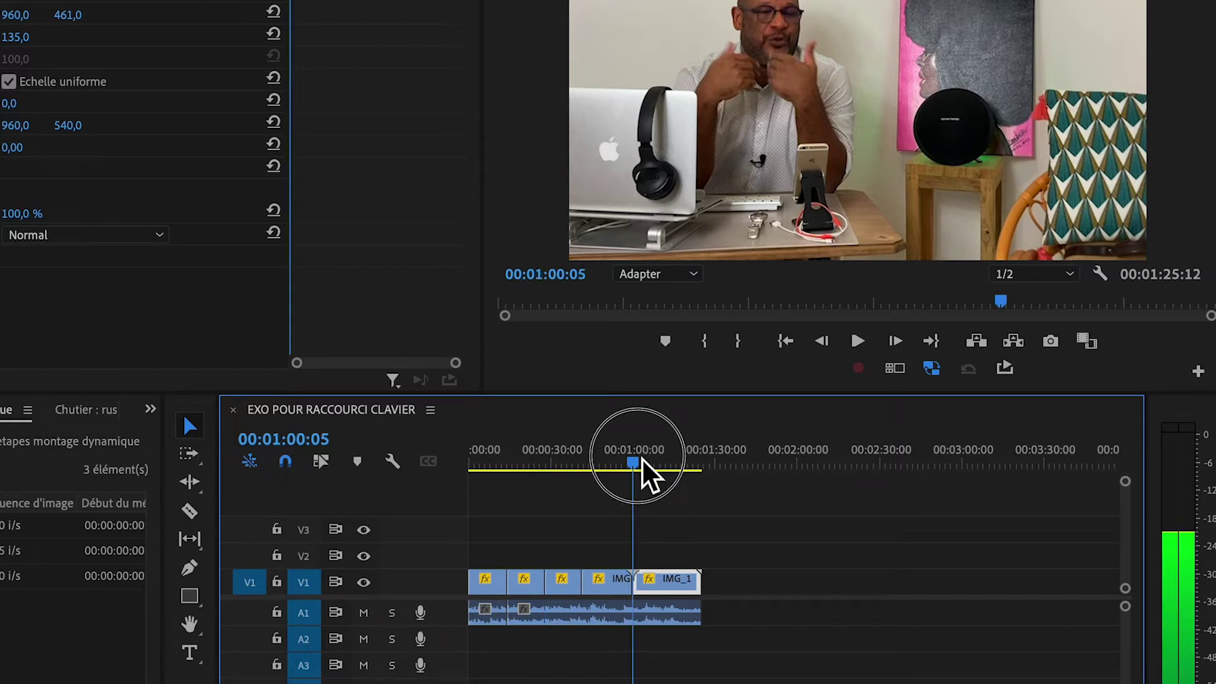
key("c")
left_click(641, 615)
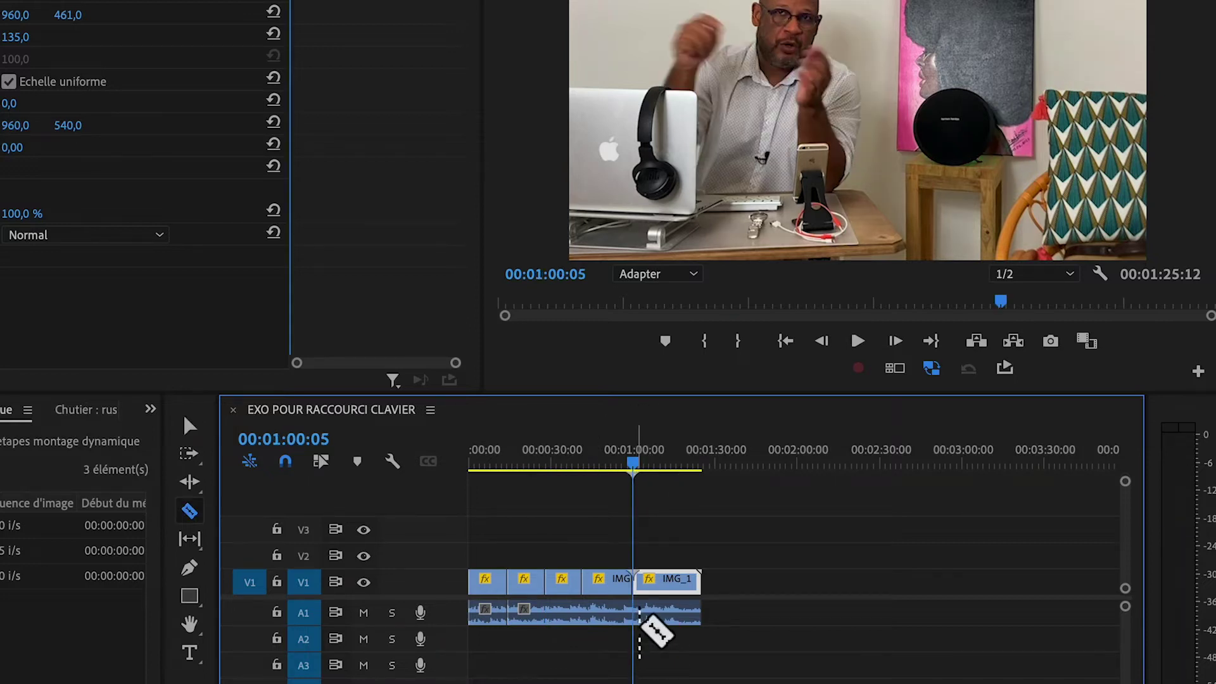
key("v")
left_click(666, 616)
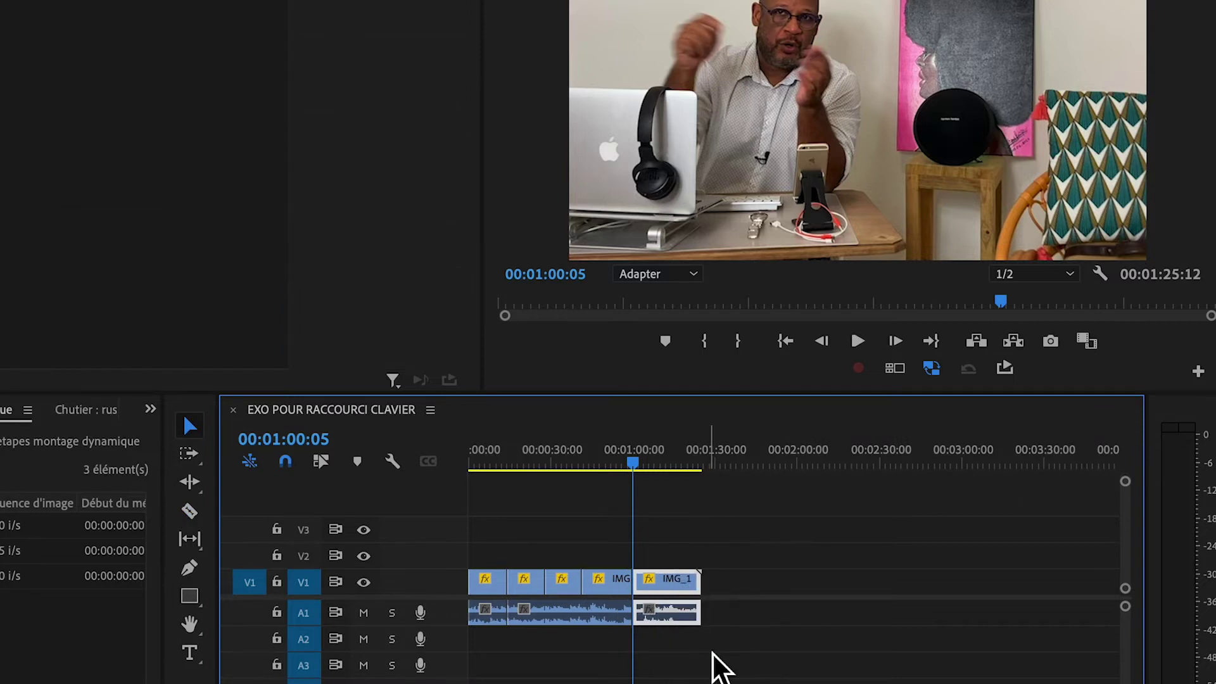
- Mark an in point at about 00:01:02 and an out point at 00:01:25:12, then clear both points
left_click(662, 466)
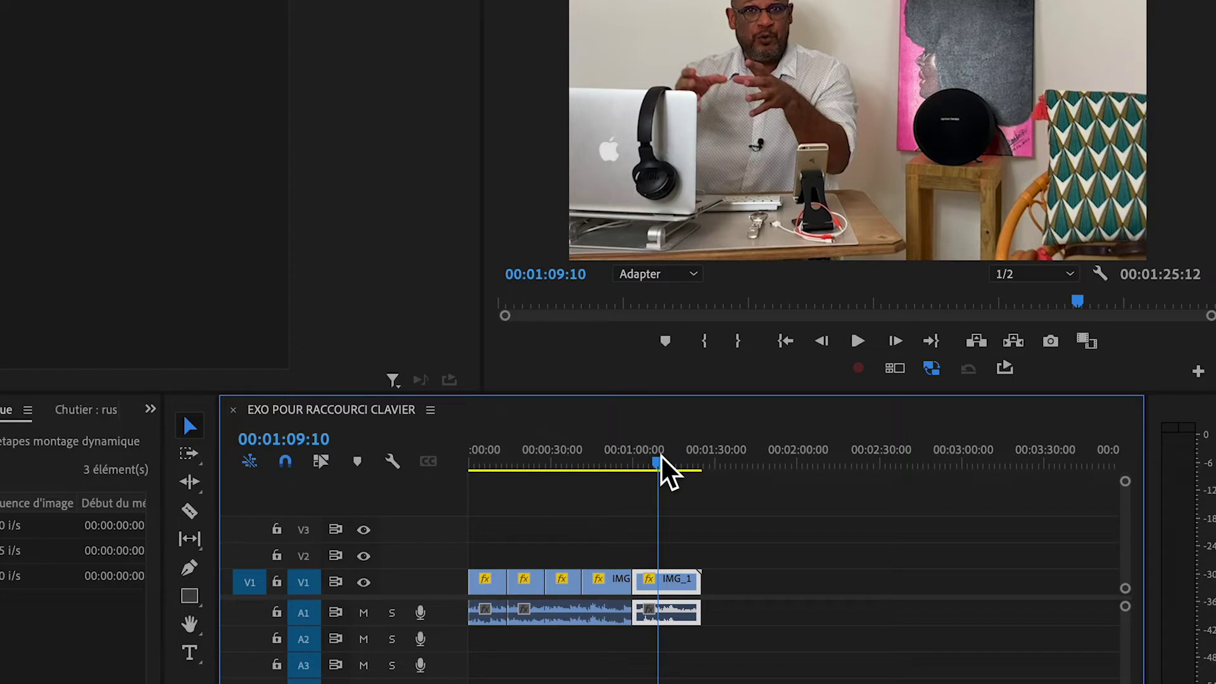
mouse_move(662, 461)
left_mouse_down()
mouse_move(616, 470)
mouse_move(701, 475)
left_mouse_up()
key("i")
key("o")
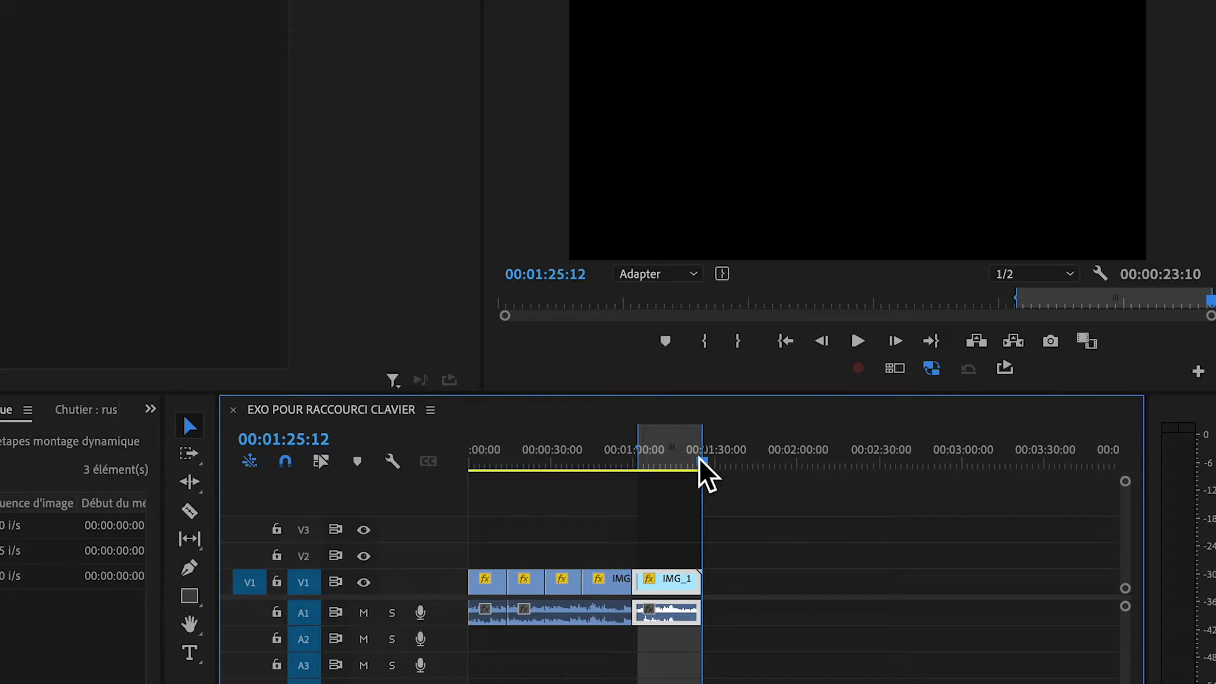
key("ctrl+shift+o")
key("ctrl+shift+i")
- Park the playhead at 00:01:10:05, mark in and out points around the whole last clip, then clear them together
left_click_drag(657, 451, 656, 455)
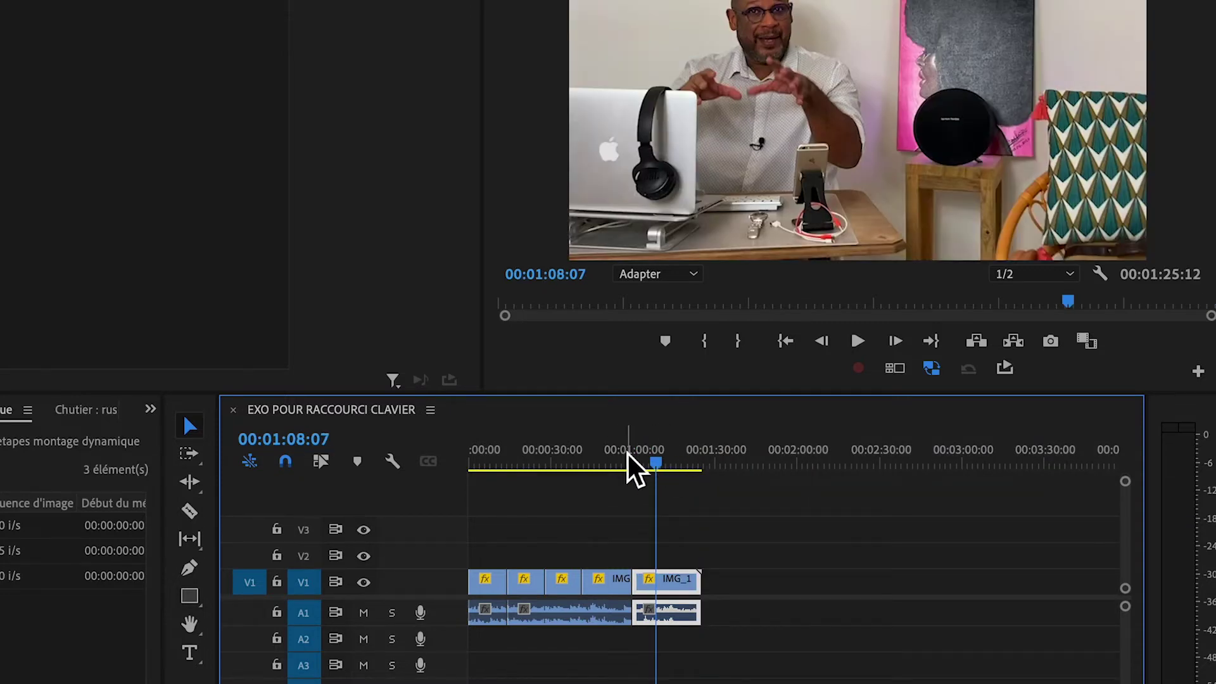
left_click(608, 452)
left_click(661, 451)
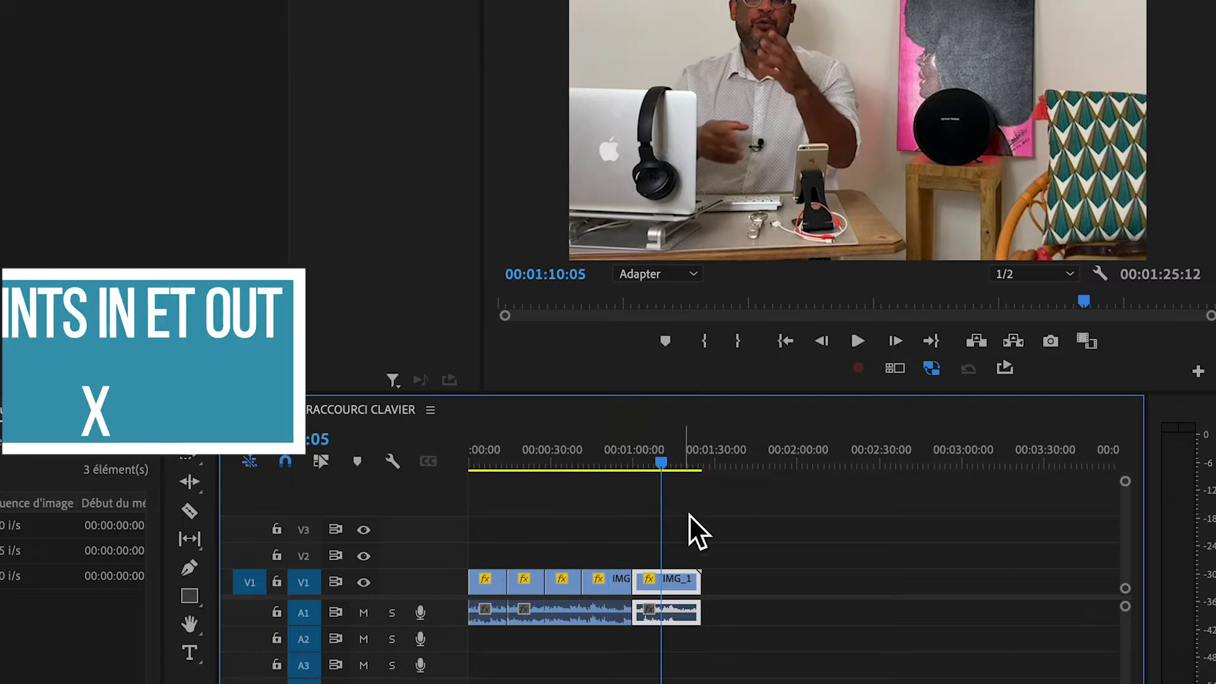
key("x")
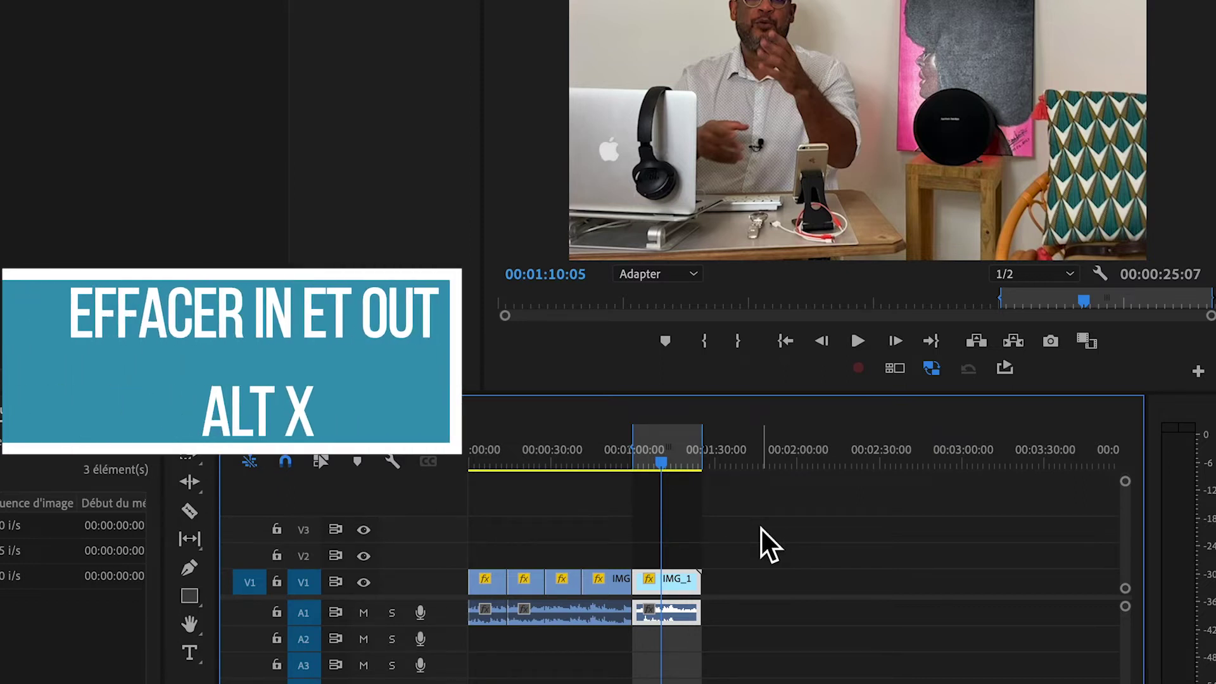
key("alt+x")
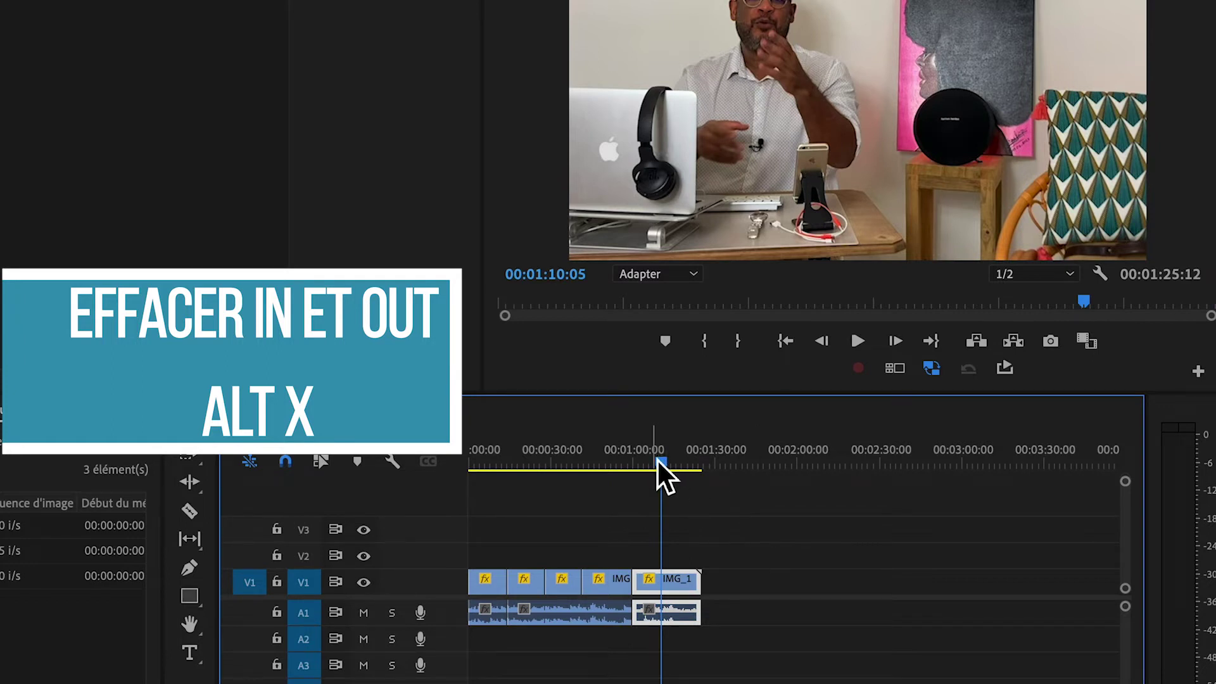
- Move the playhead to 00:01:16:08 and zoom the timeline in closely around it
left_click_drag(657, 461, 653, 455)
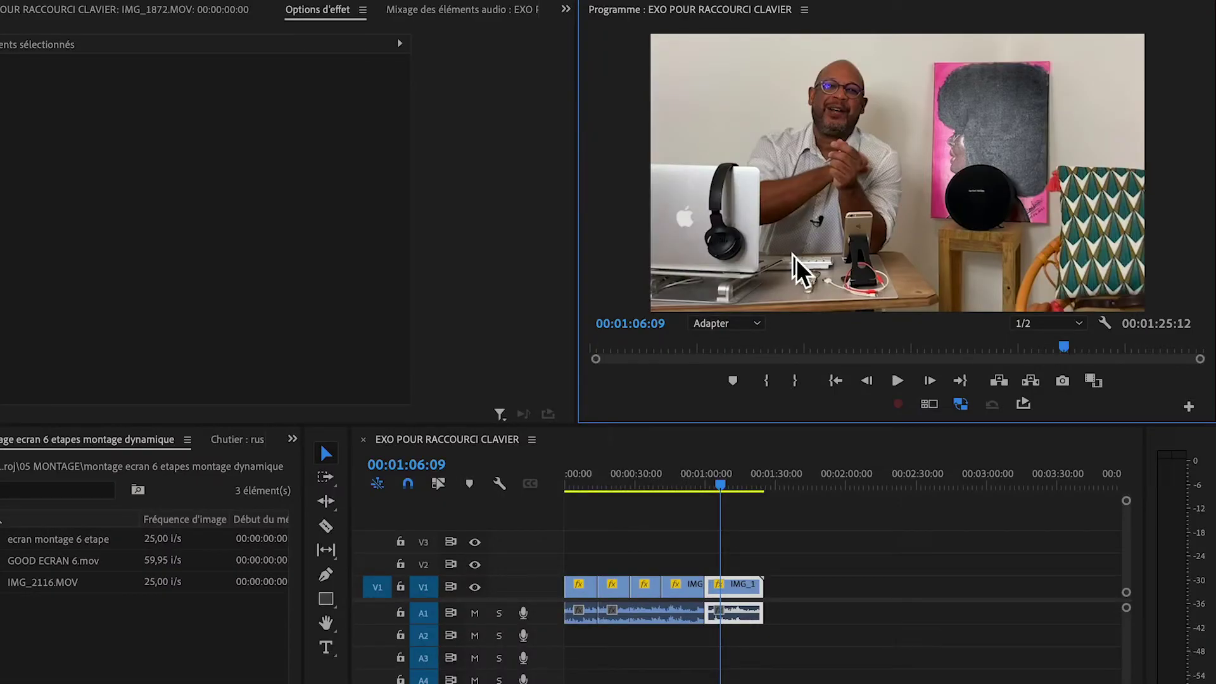
left_click_drag(685, 488, 745, 487)
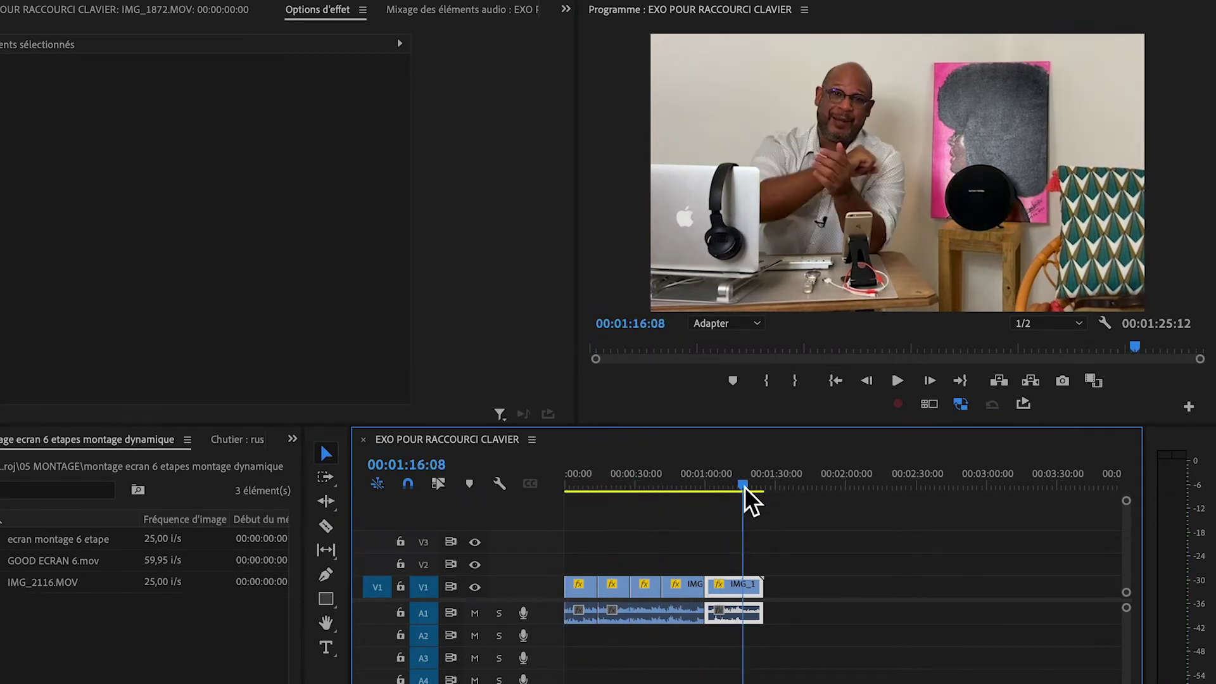
key("equal")
key("equal")
key("equal")
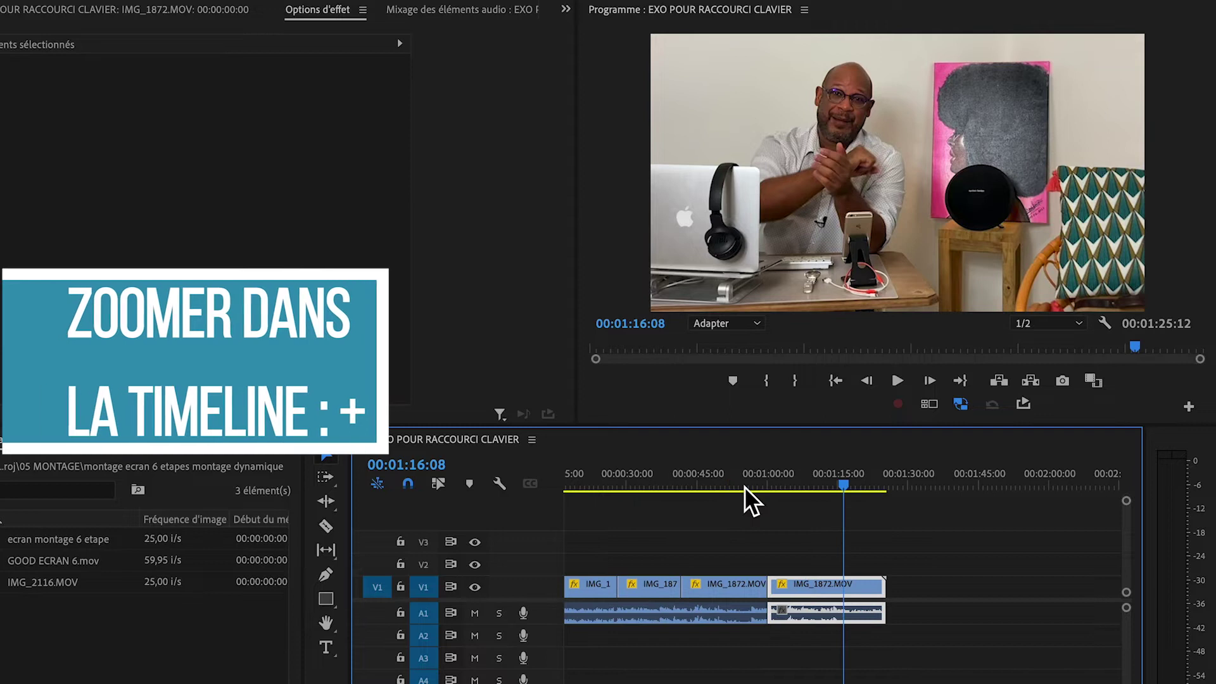
key("equal")
key("equal")
key("equal")
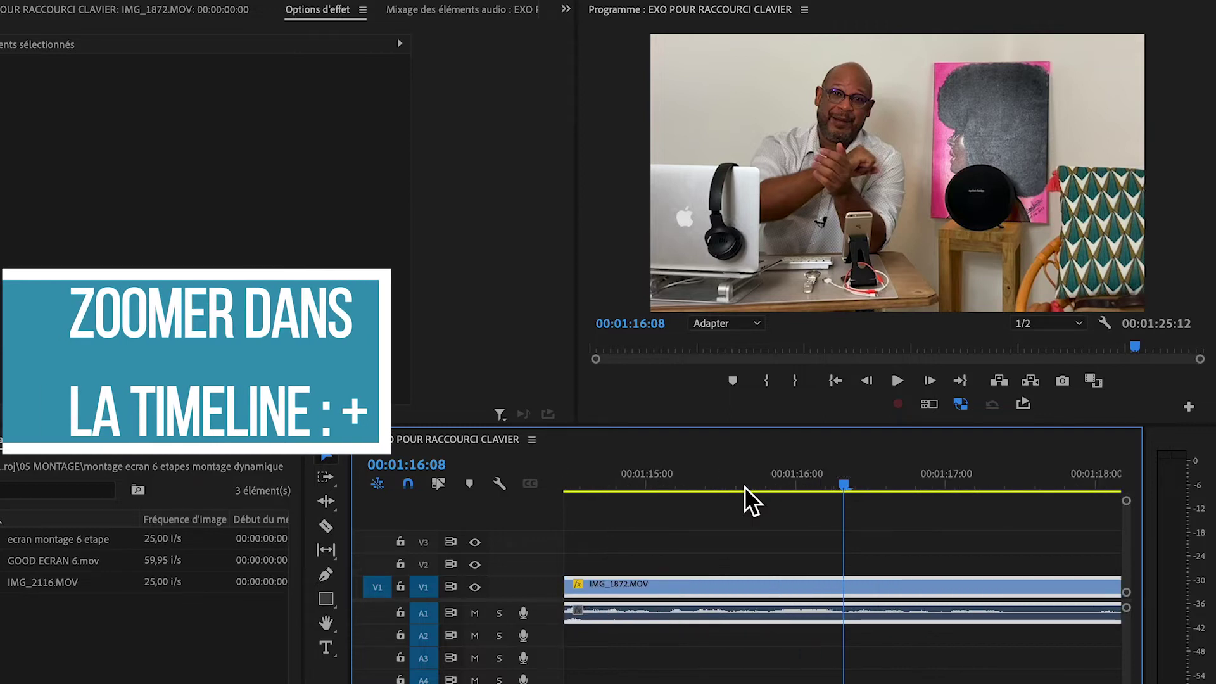
- Place the playhead at 00:01:15:21 and zoom the timeline to frame level around it
mouse_move(852, 483)
left_mouse_down()
mouse_move(879, 490)
mouse_move(834, 484)
left_mouse_up()
key("minus")
key("minus")
key("minus")
key("equal")
key("equal")
key("Left")
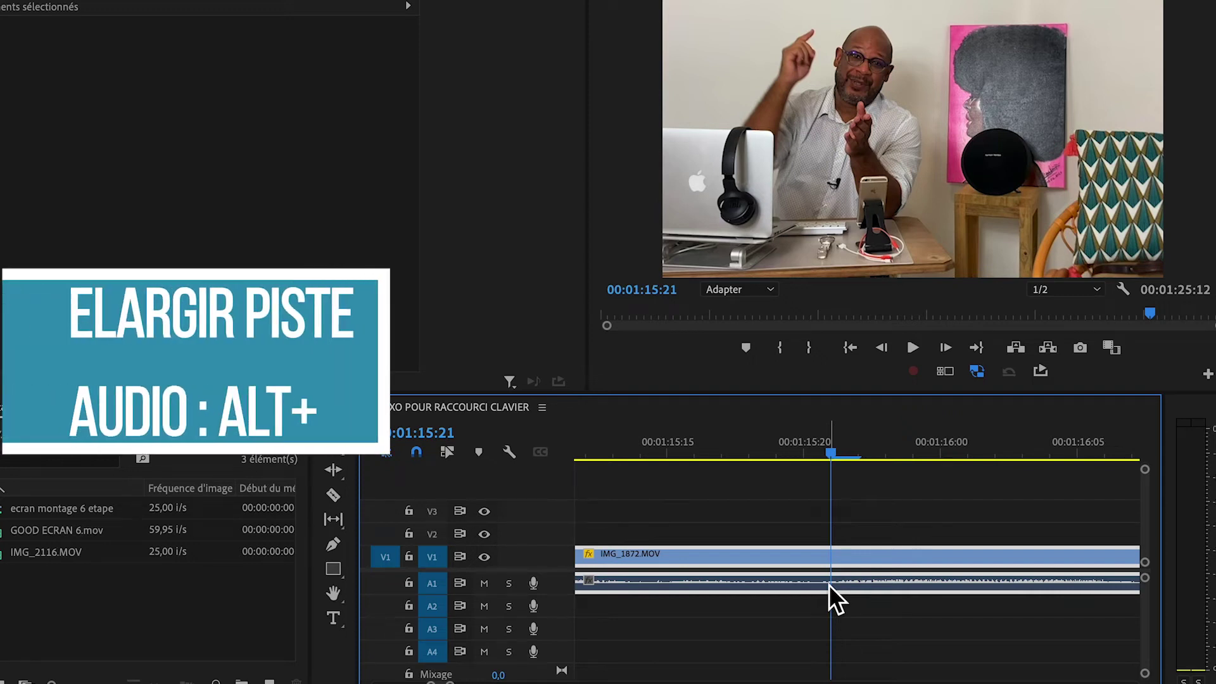
- Enlarge the audio tracks until the A1 waveform can be read in detail
key("alt+equal")
key("alt+equal")
key("alt+equal")
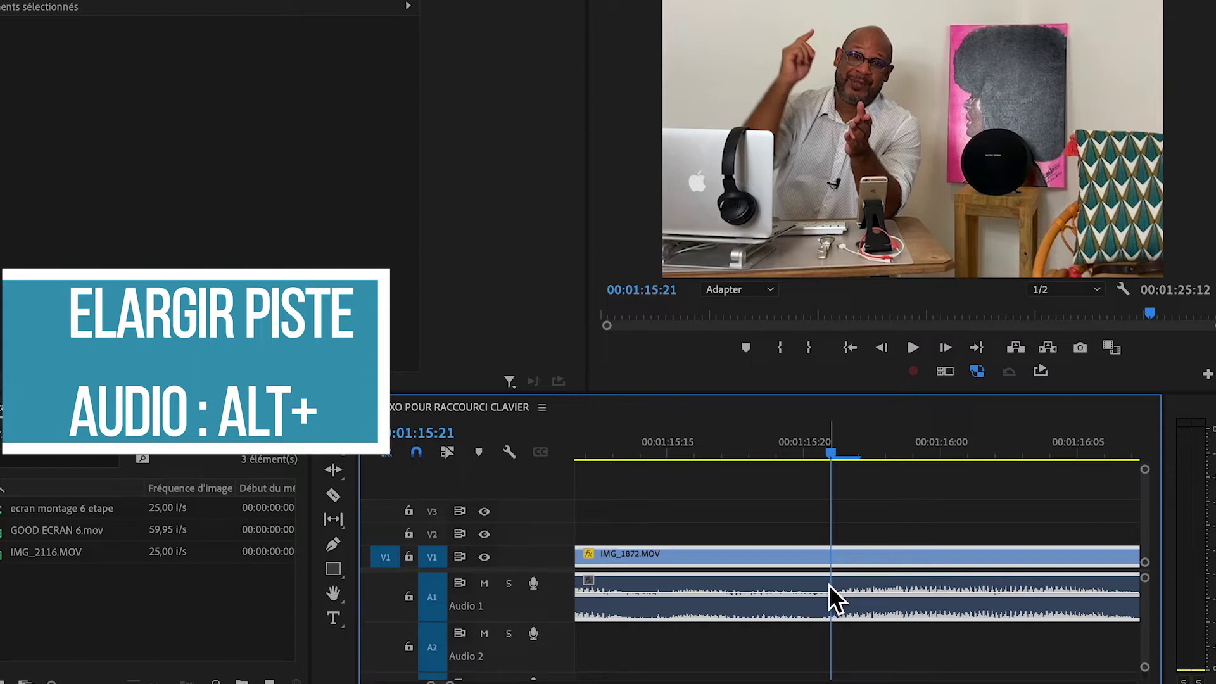
key("alt+equal")
key("alt+equal")
key("alt+equal")
key("alt+equal")
key("alt+equal")
key("alt+equal")
key("alt+equal")
key("alt+equal")
- Compare the waveform frame by frame between 00:01:15:20 and 00:01:15:21, ending on 00:01:15:21
left_click(817, 458)
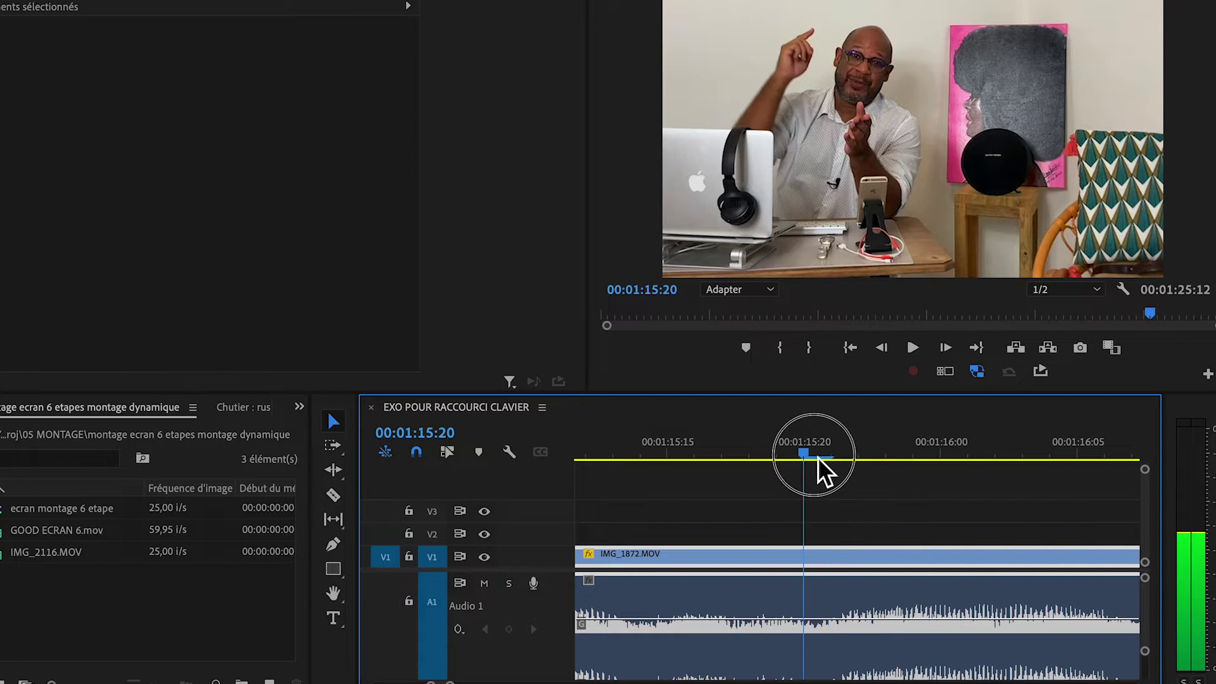
left_click(814, 452)
key("Right")
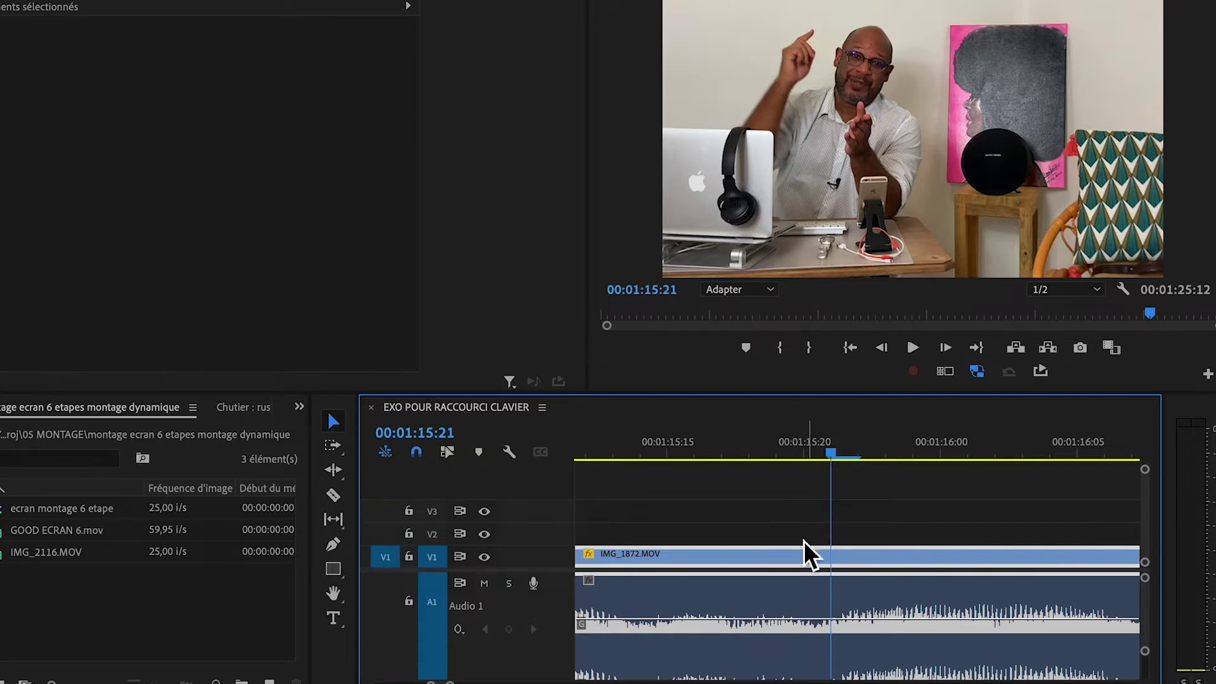
key("Left")
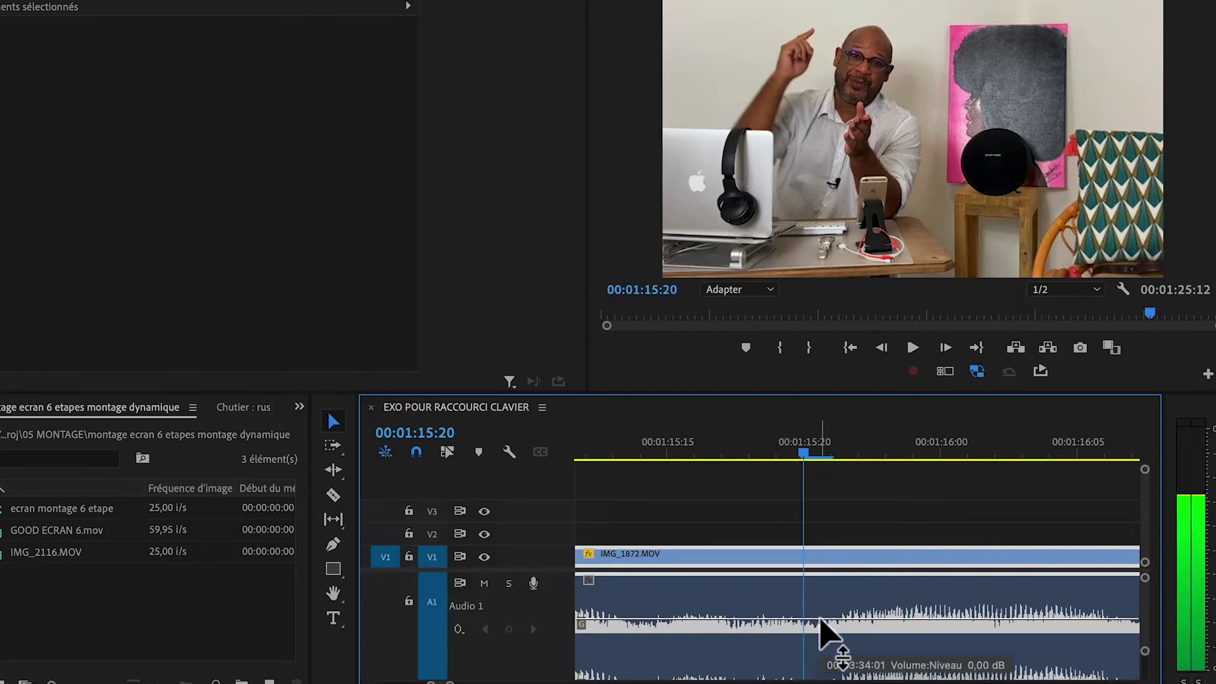
key("Right")
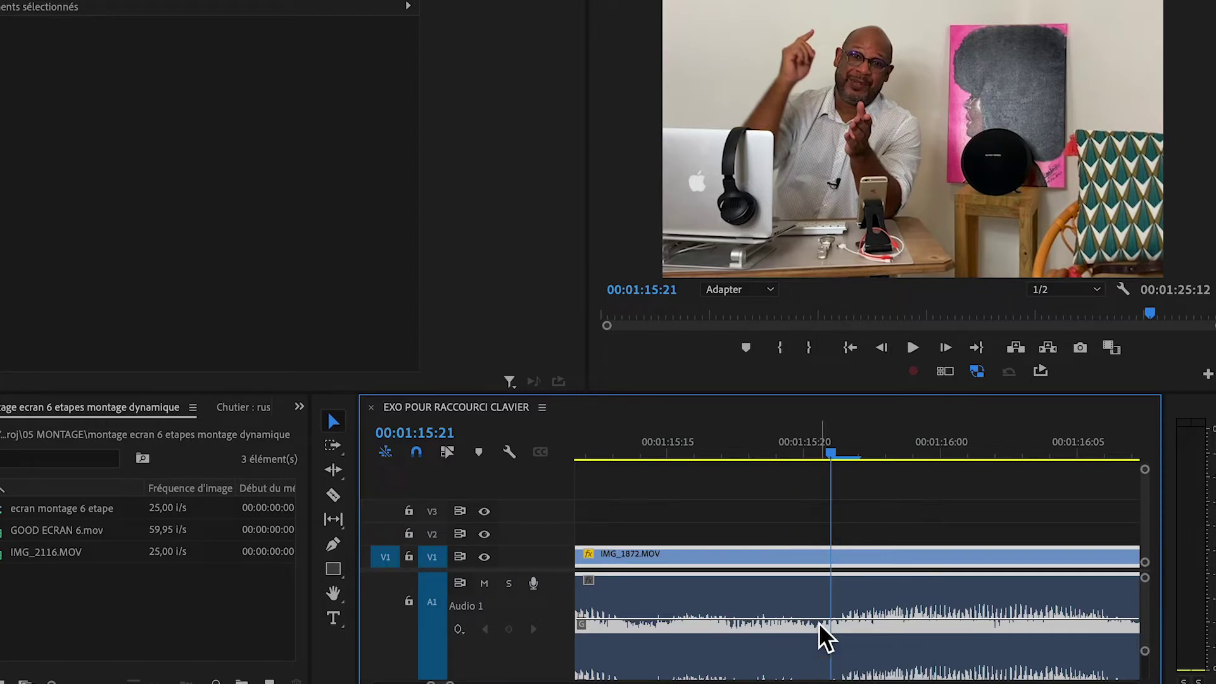
- Zoom the timeline out to show the whole last clip and reduce the height of the audio tracks
key("minus")
key("minus")
key("minus")
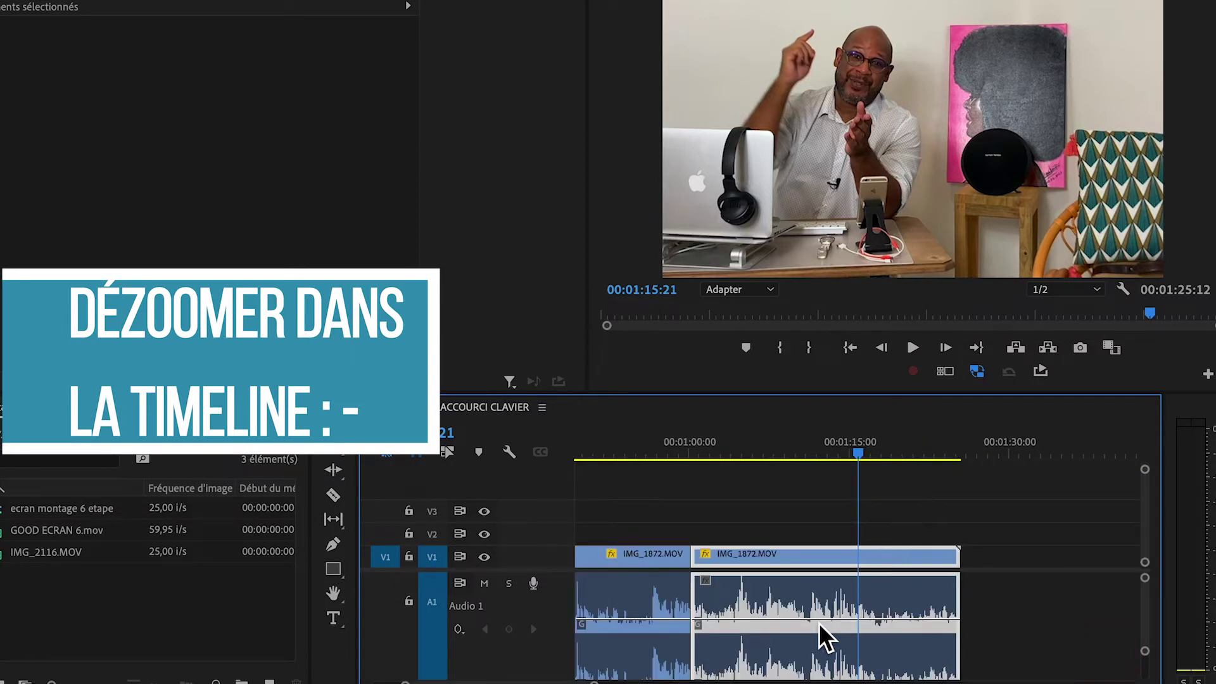
key("alt+minus")
key("alt+minus")
key("alt+minus")
key("alt+minus")
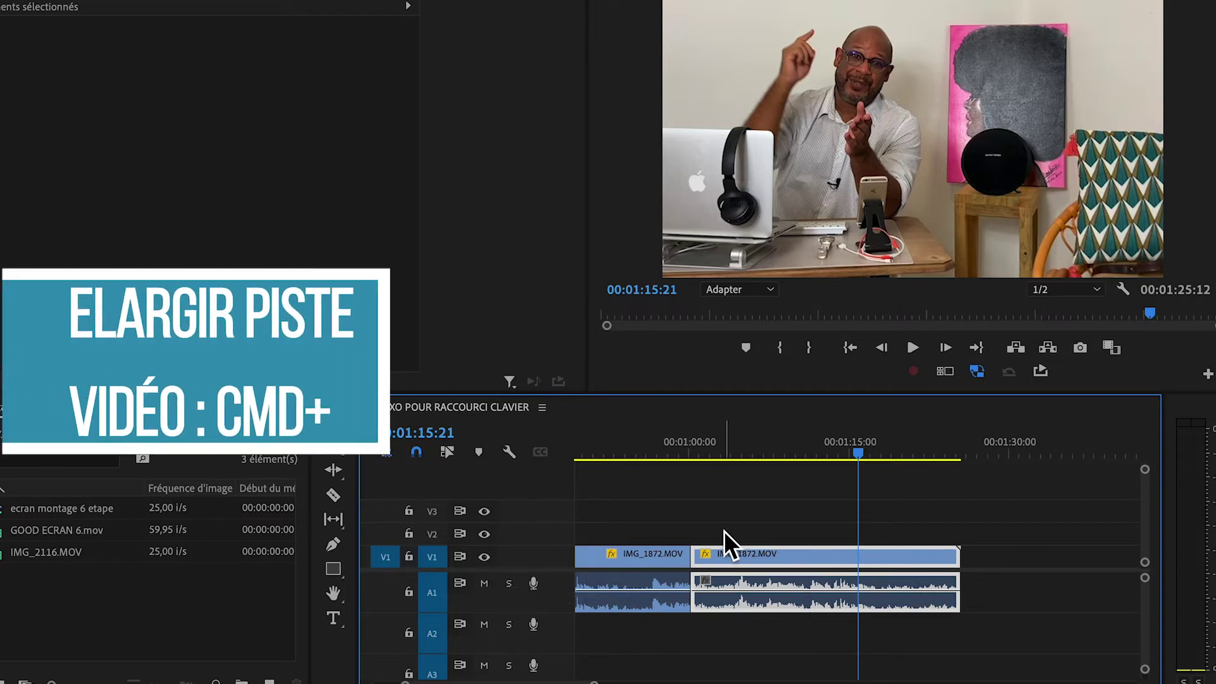
- Enlarge the video tracks until the clips on V1 show thumbnails
key("super+equal")
key("super+equal")
key("super+equal")
key("super+equal")
key("super+equal")
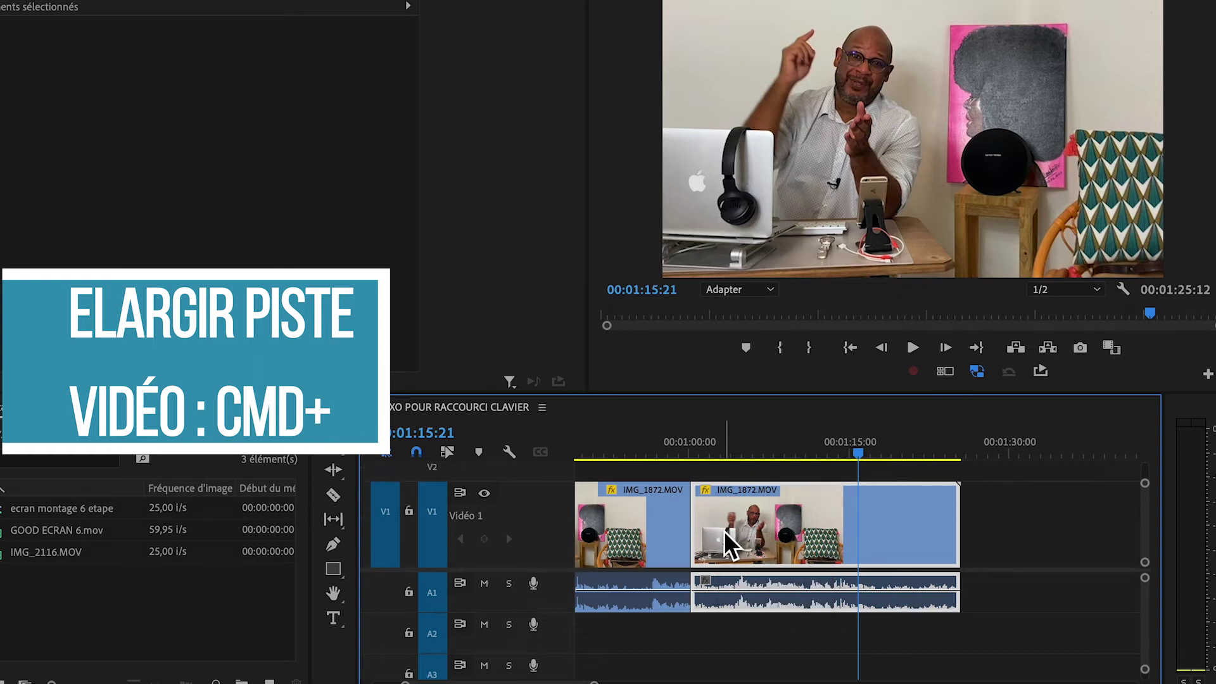
- Enlarge the audio tracks again, then reduce them to a height slightly above the compact one
key("alt+super+equal")
key("alt+super+equal")
key("alt+super+equal")
key("alt+super+equal")
key("alt+super+equal")
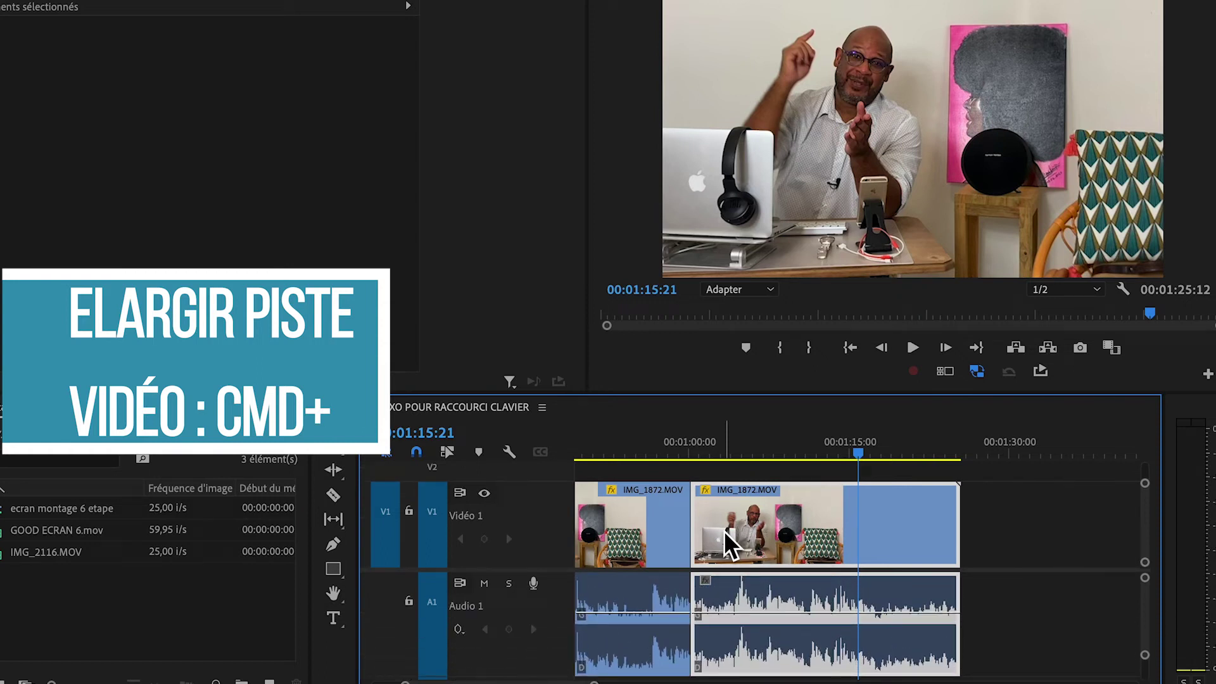
key("alt+super+minus")
key("alt+super+minus")
key("alt+super+minus")
key("alt+super+minus")
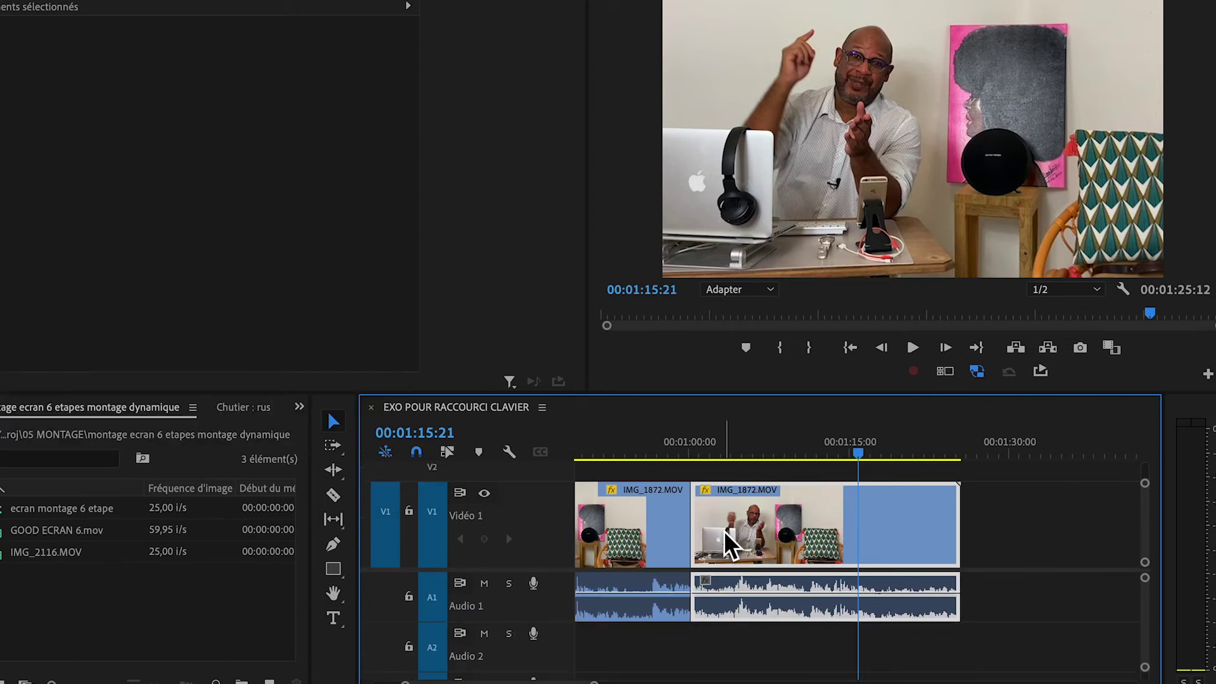
- Expand the video tracks a little further, then reduce them to a compact height
key("super+equal")
key("super+equal")
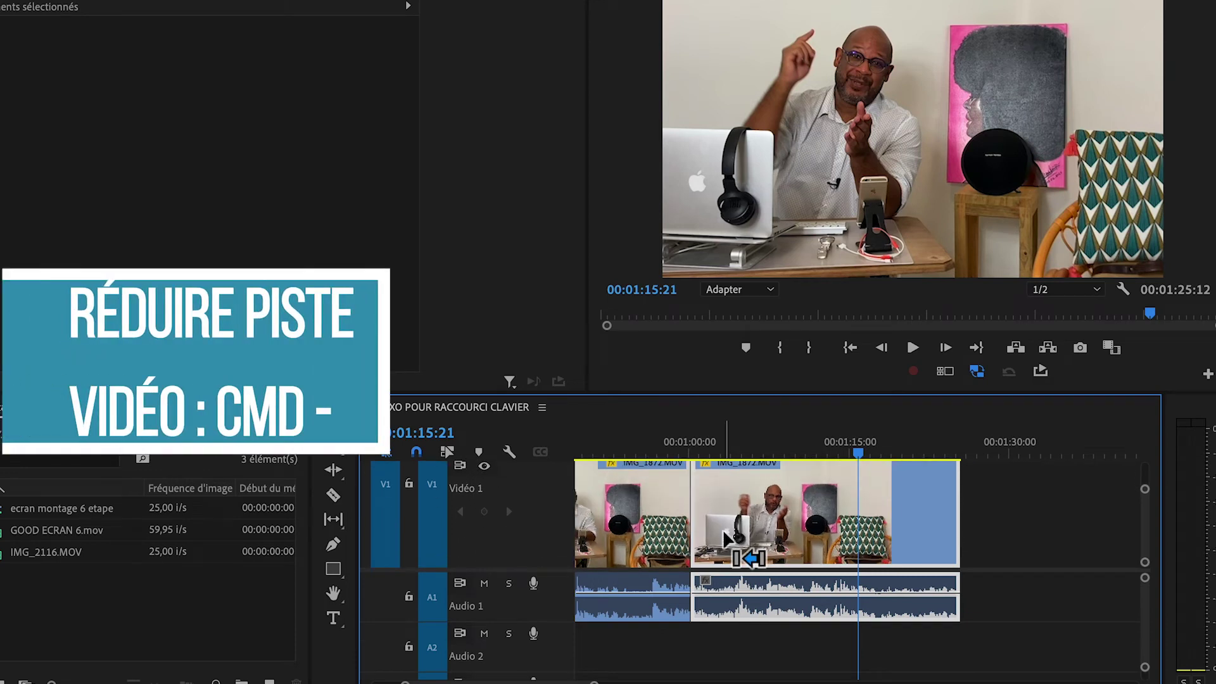
key("super+minus")
key("super+minus")
key("super+minus")
key("super+minus")
key("super+minus")
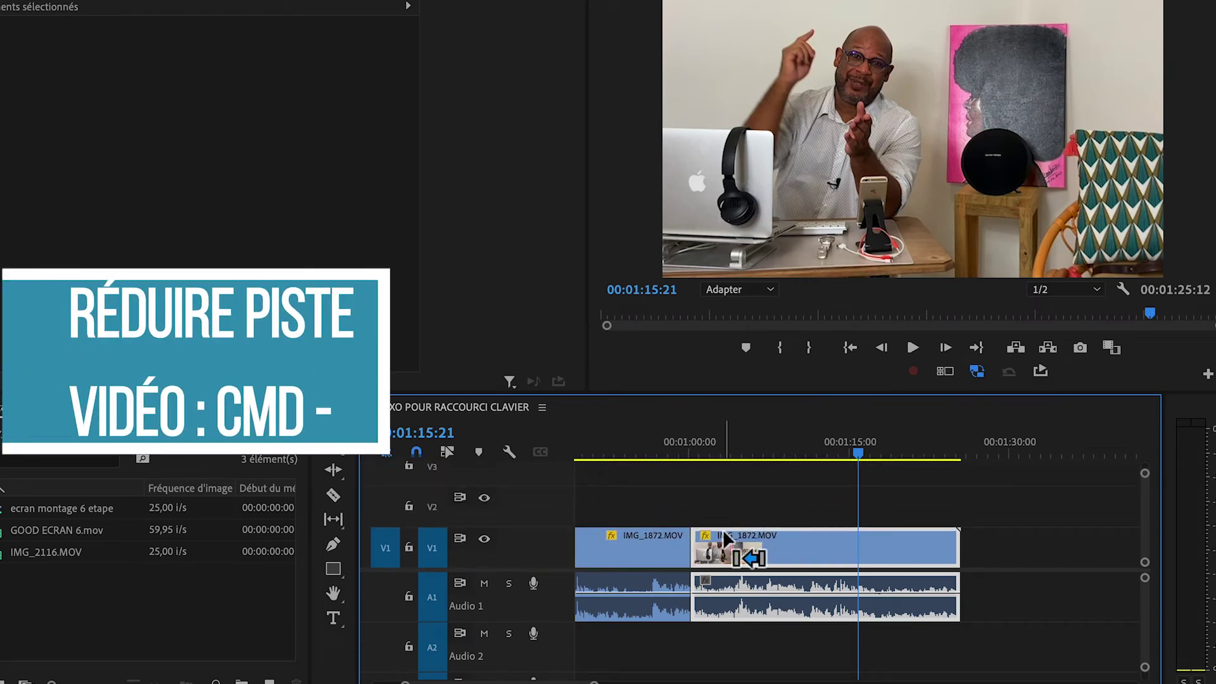
- Zoom the timeline in around the playhead, then zoom out until the entire edited sequence fits in view
key("equal")
key("equal")
key("equal")
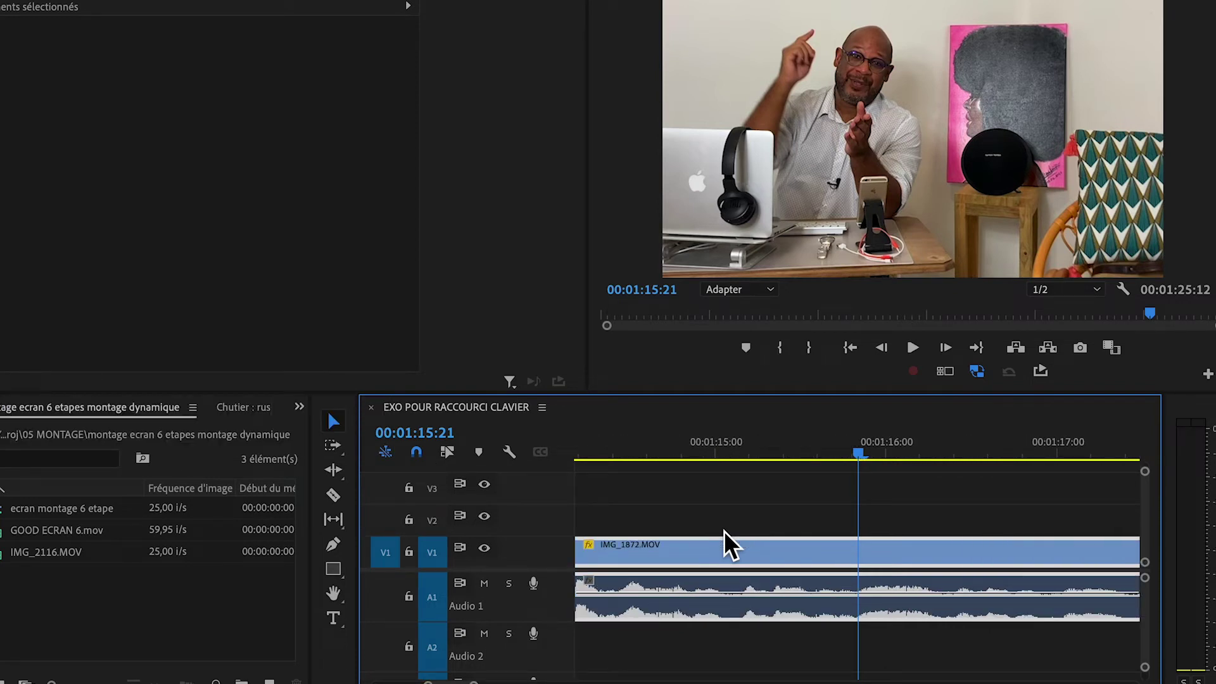
key("minus")
key("minus")
key("minus")
key("minus")
key("minus")
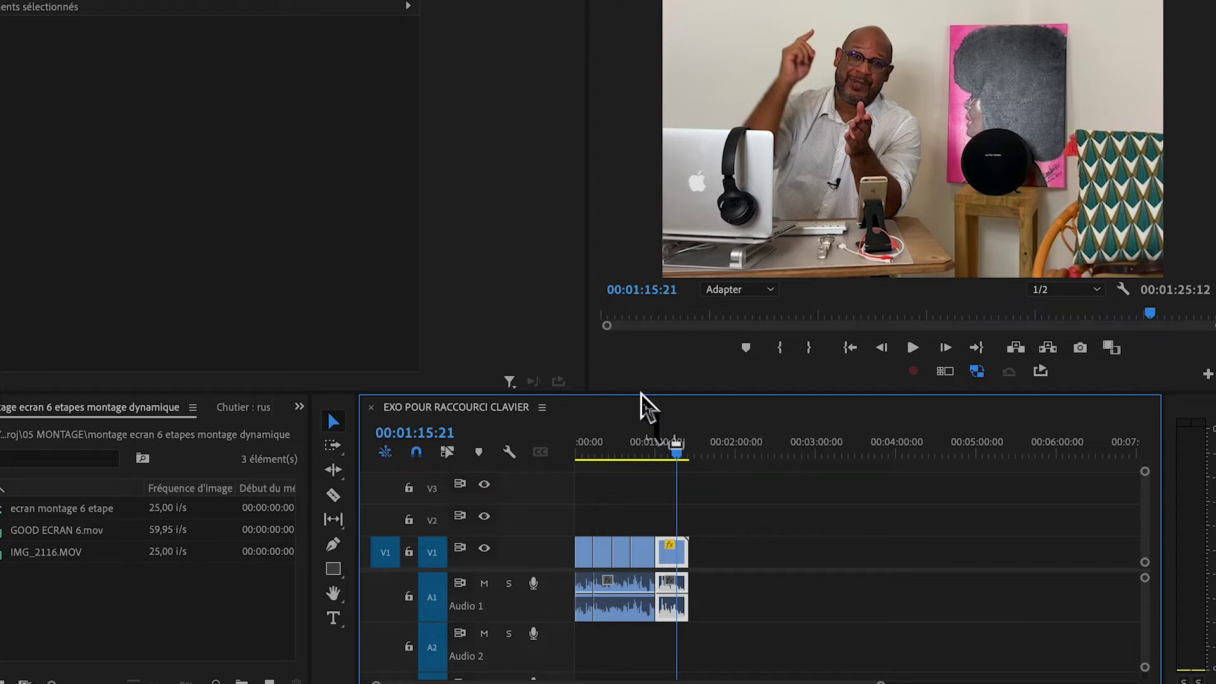
- Shift the focus from the timeline to the effect options and then to the project bin
left_click(500, 190)
left_click(277, 617)
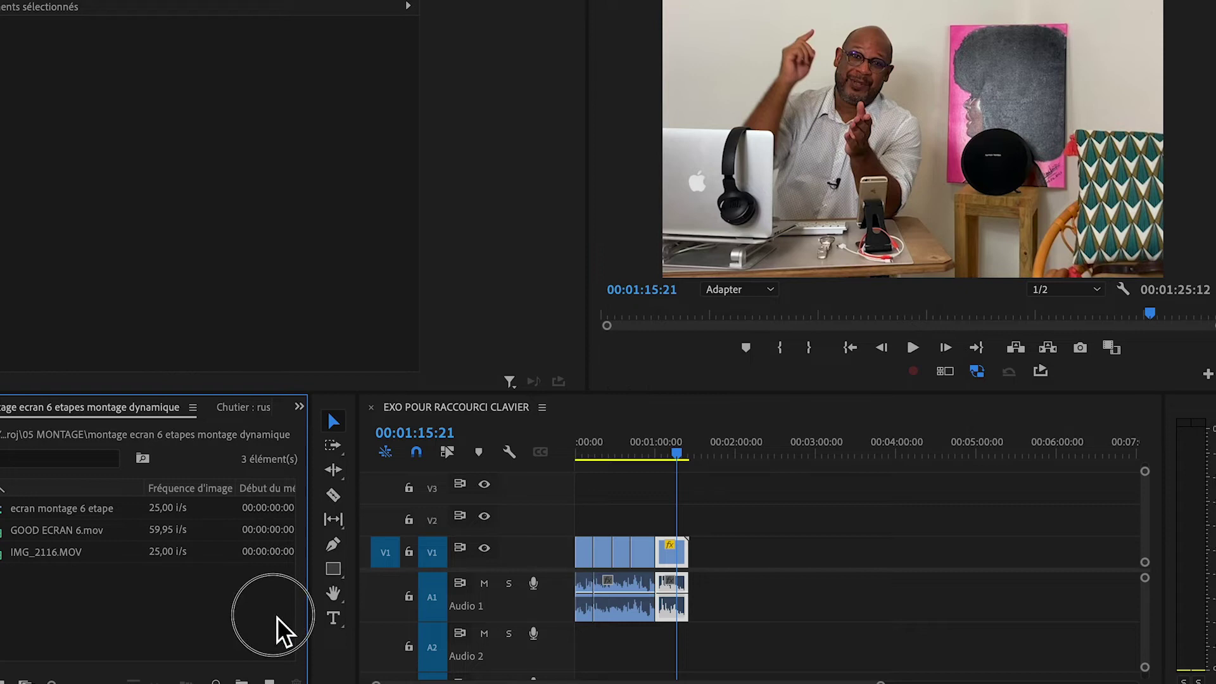
- Return the focus to the timeline, maximize it to fill the window, then restore the normal layout
left_click(731, 480)
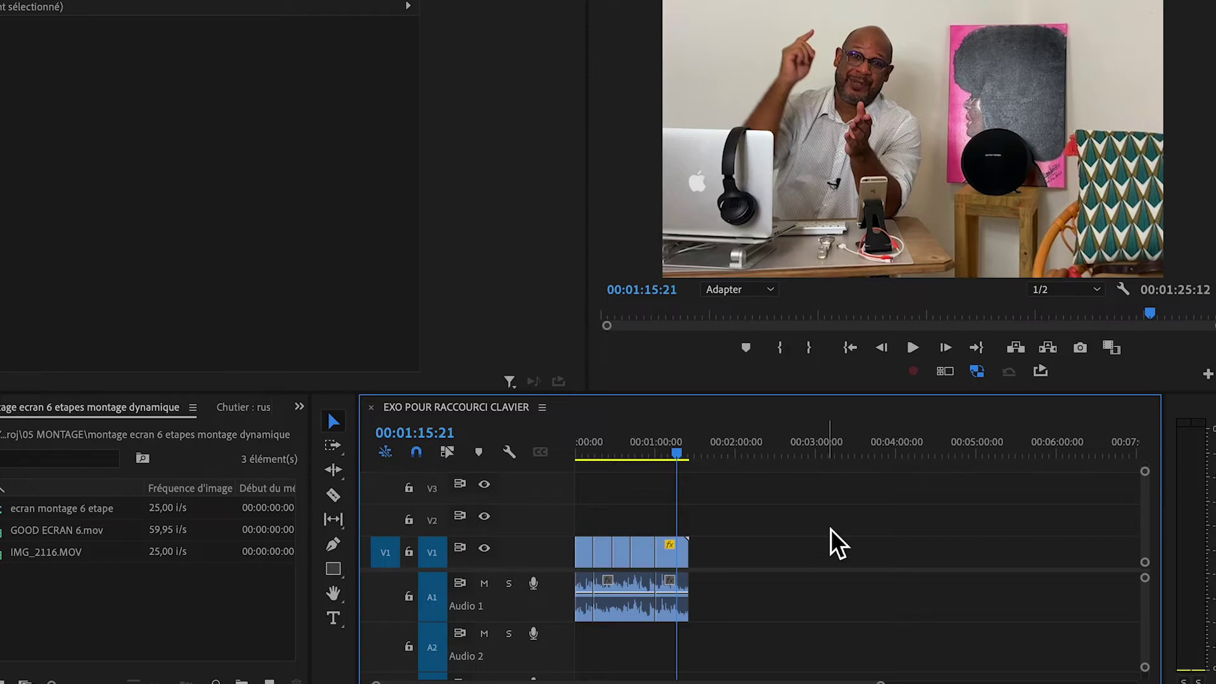
key("=")
key("grave")
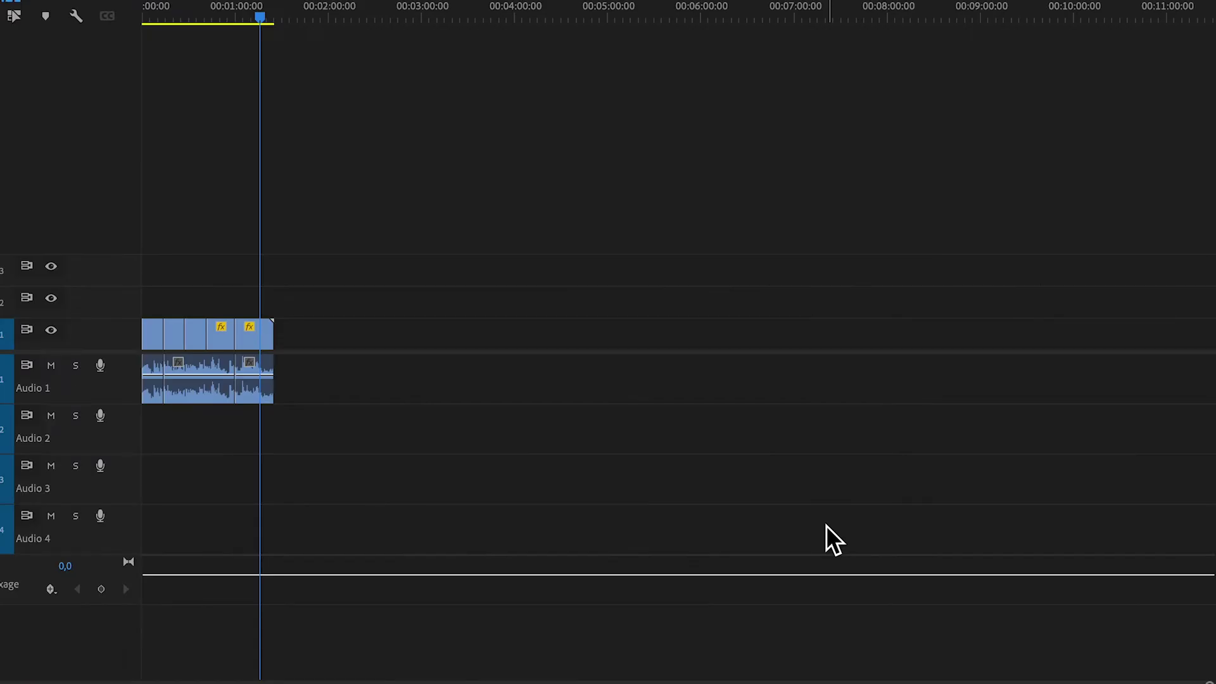
key("grave")
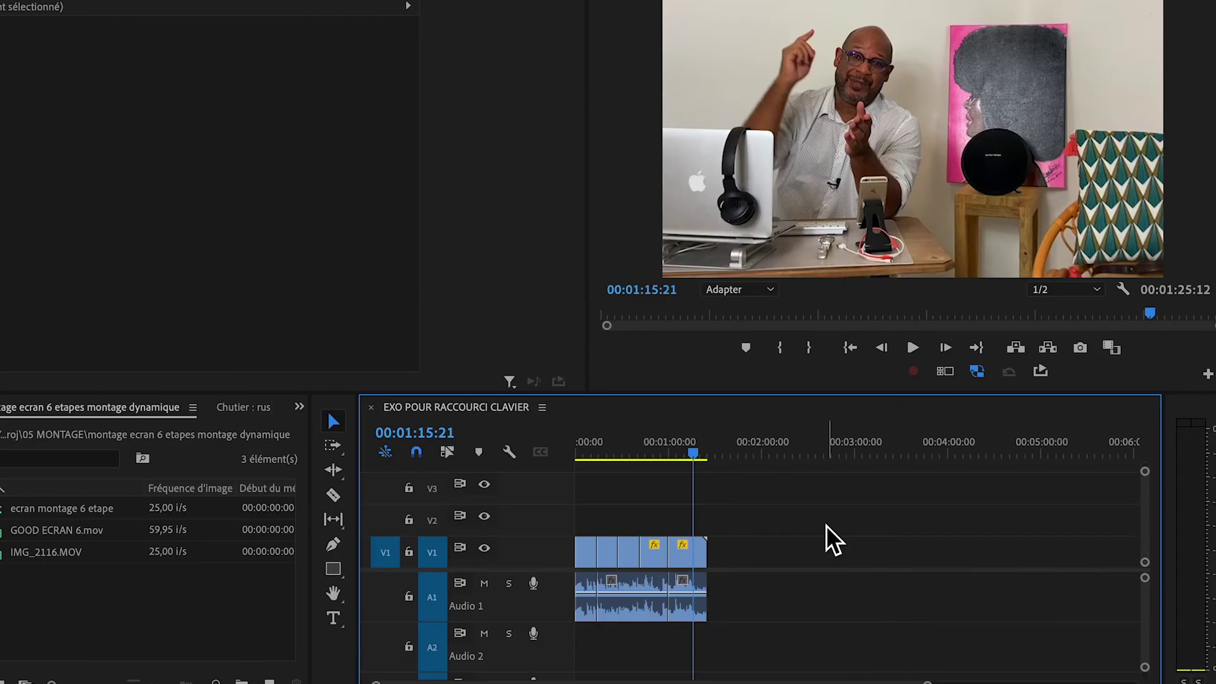
- Maximize and restore the program monitor, then do the same with the project bin
left_click(632, 174)
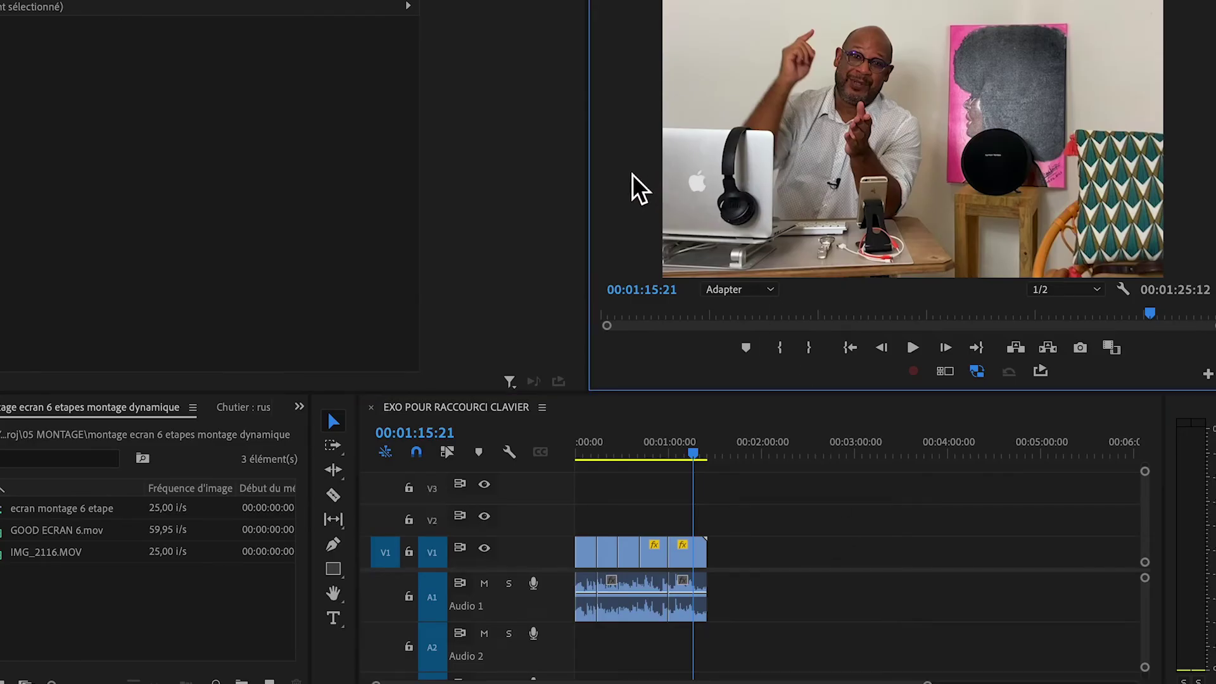
key("grave")
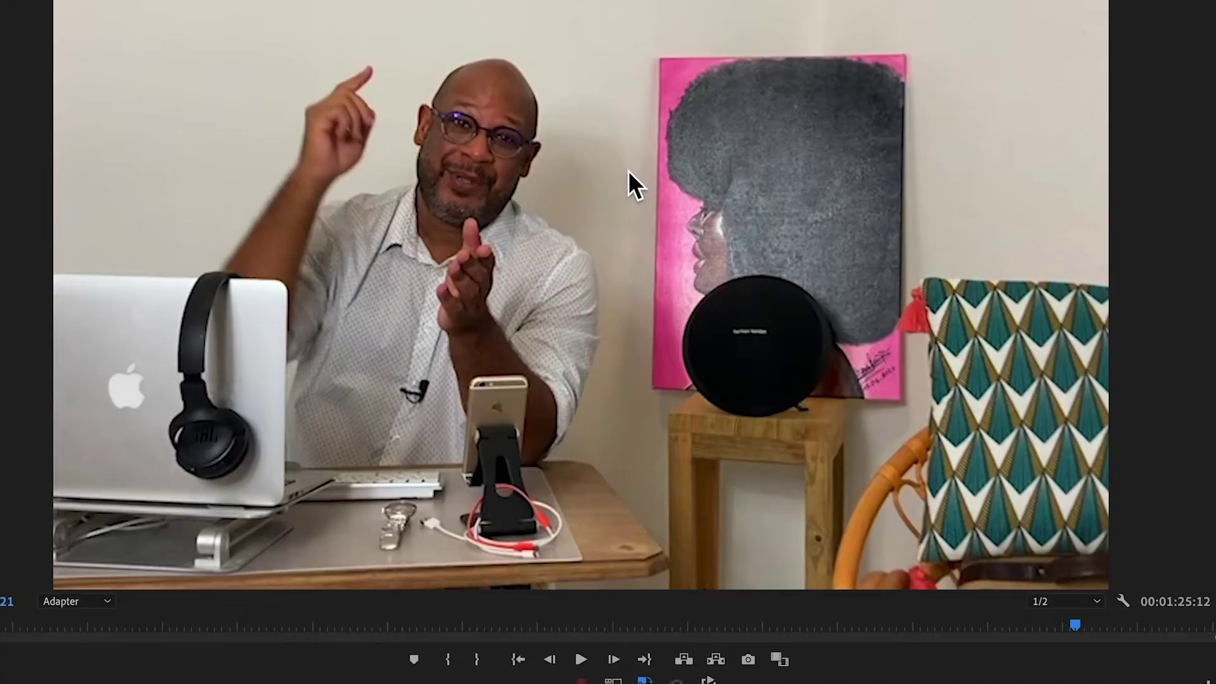
key("grave")
left_click(162, 641)
key("grave")
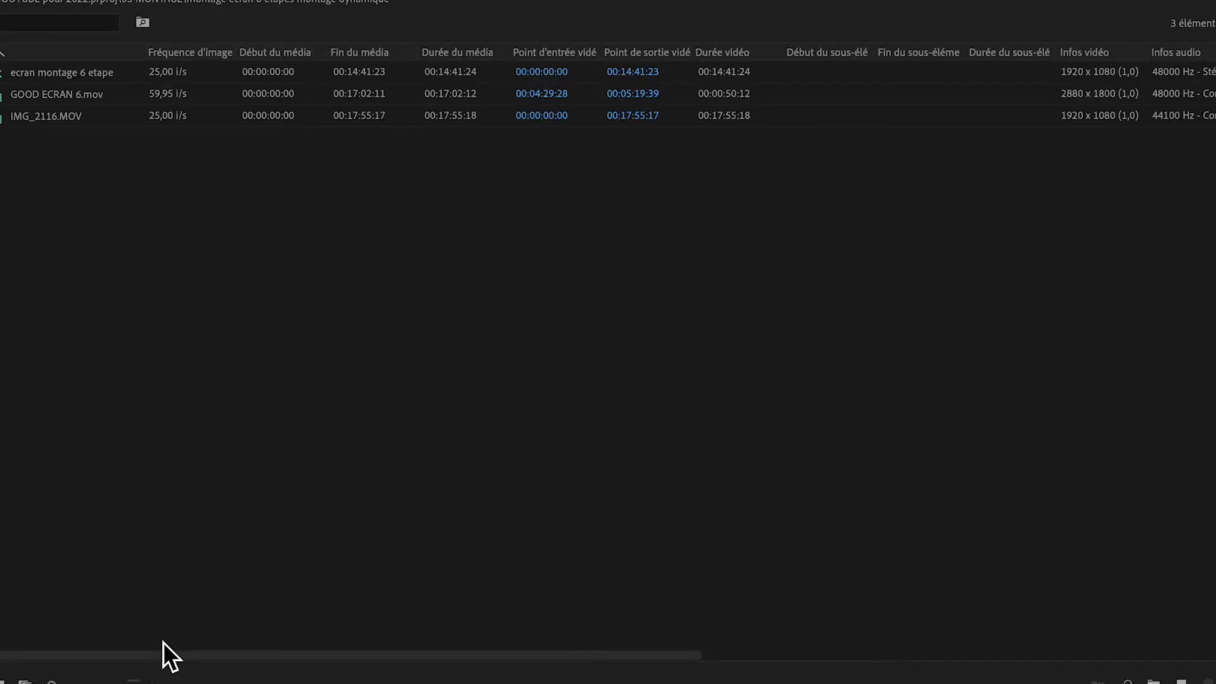
key("grave")
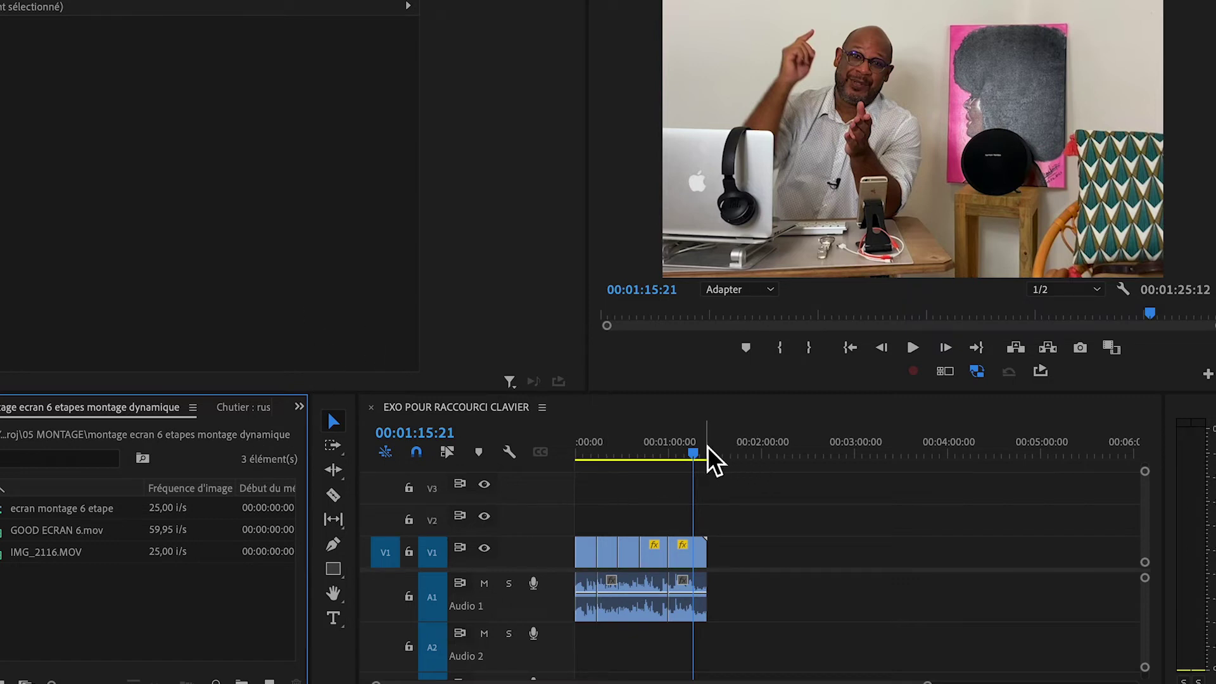
- Place the playhead at 00:01:09:08 and adjust the audio gain of the last IMG_1872.MOV clip by -3 dB
left_click(688, 454)
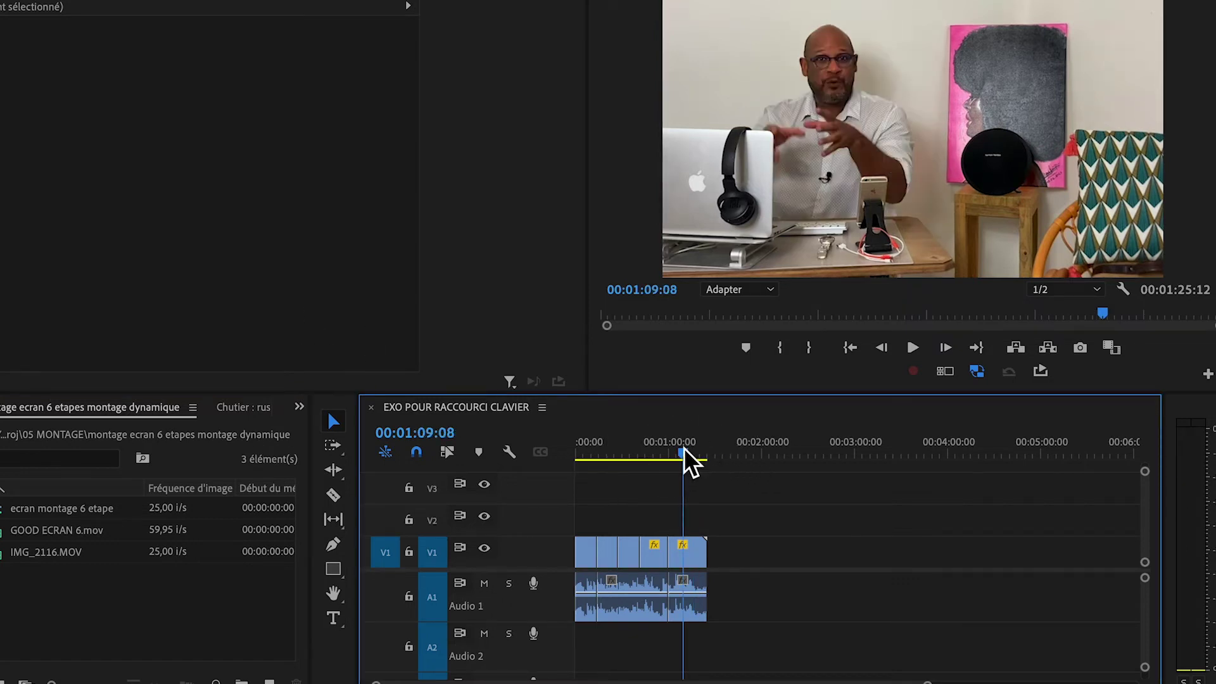
left_click(697, 590)
key("g")
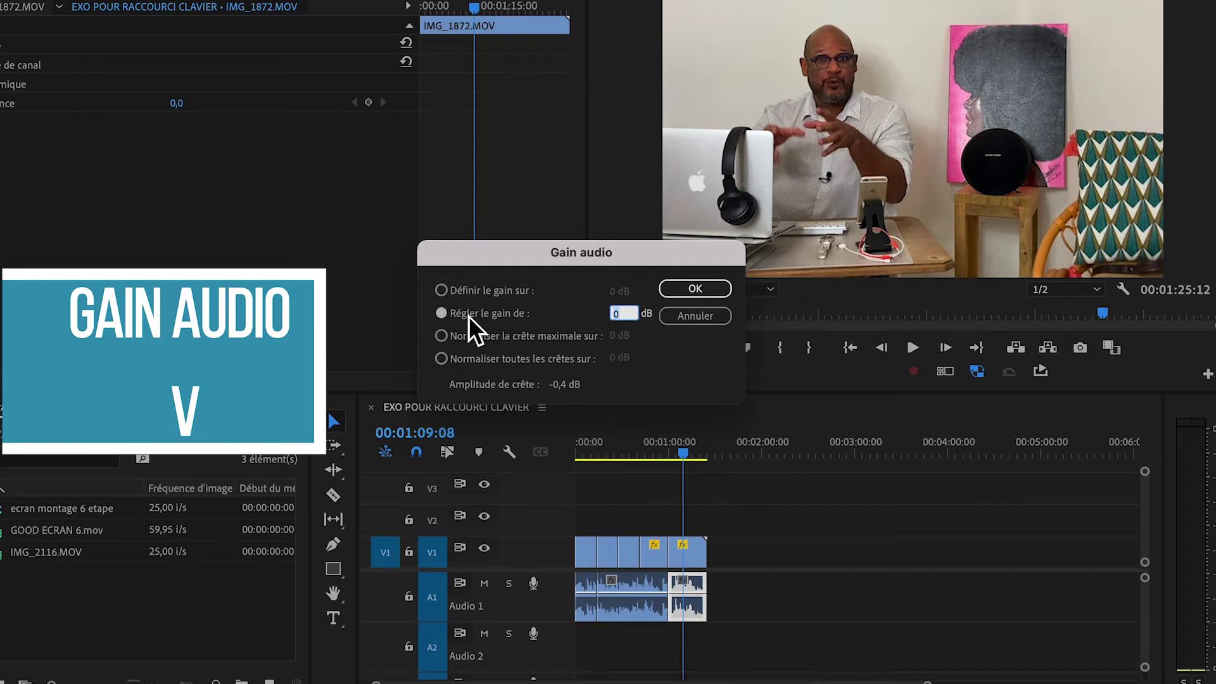
type("-")
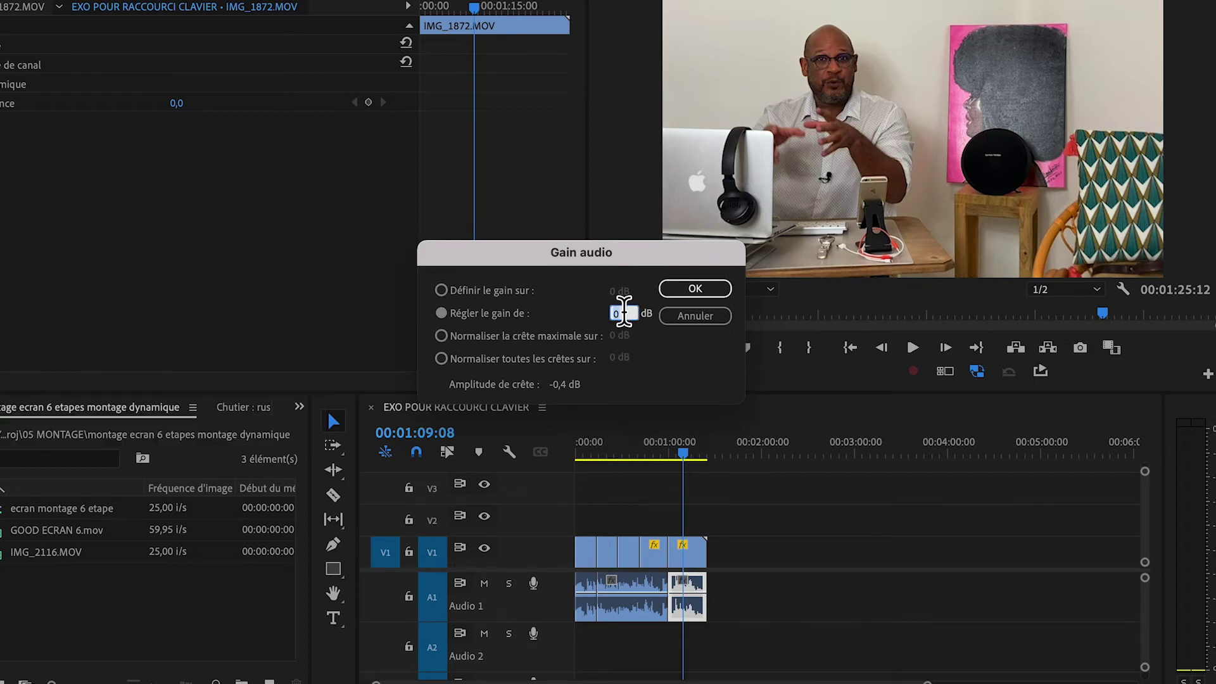
type("3")
key("Return")
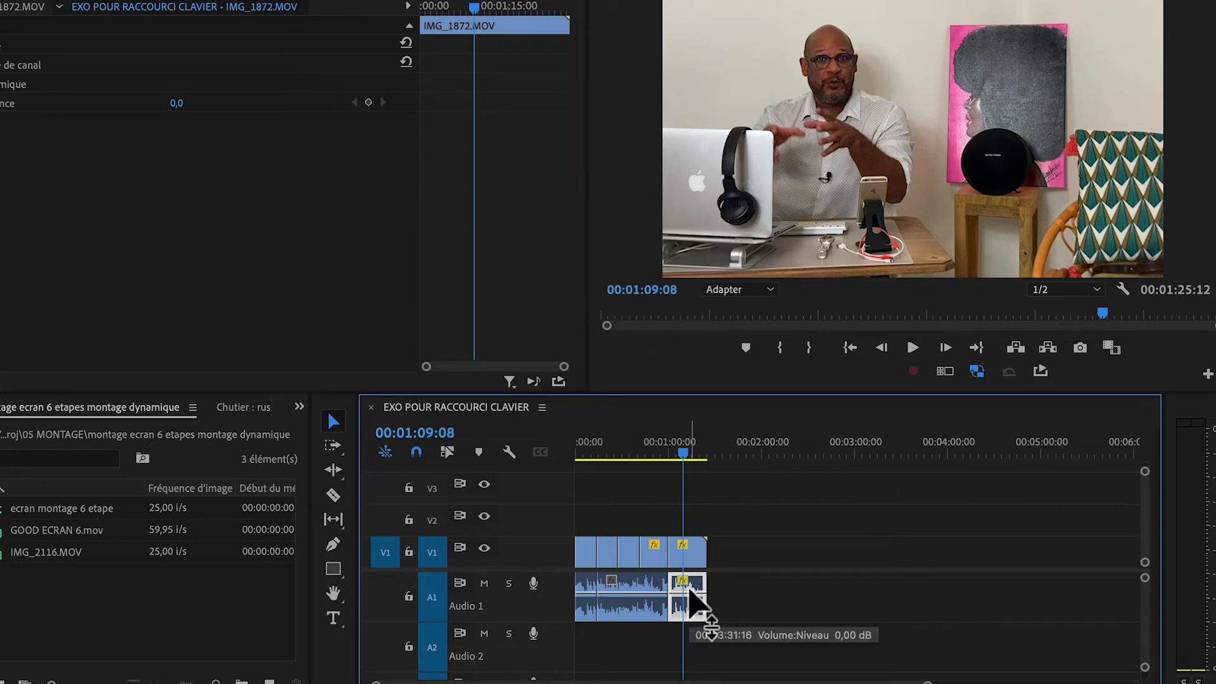
- Inspect the last clip's waveform up close with taller audio tracks, then deselect the clip and show the entire sequence
key("backslash")
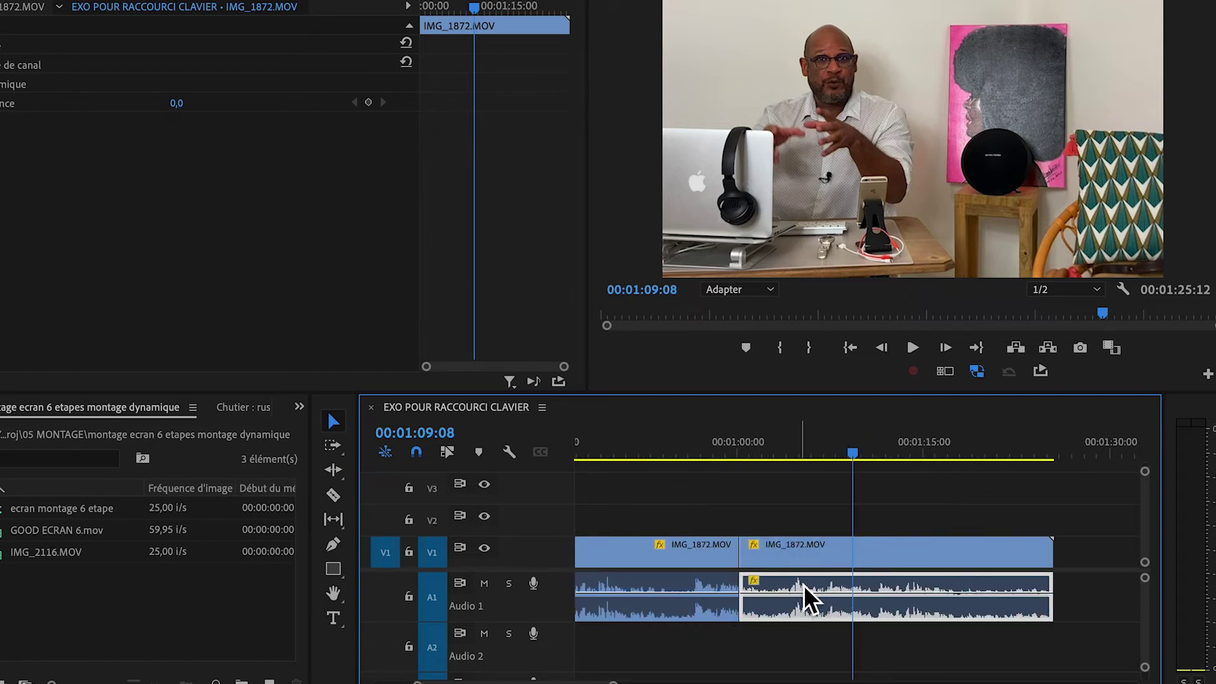
key("ctrl+alt+equal")
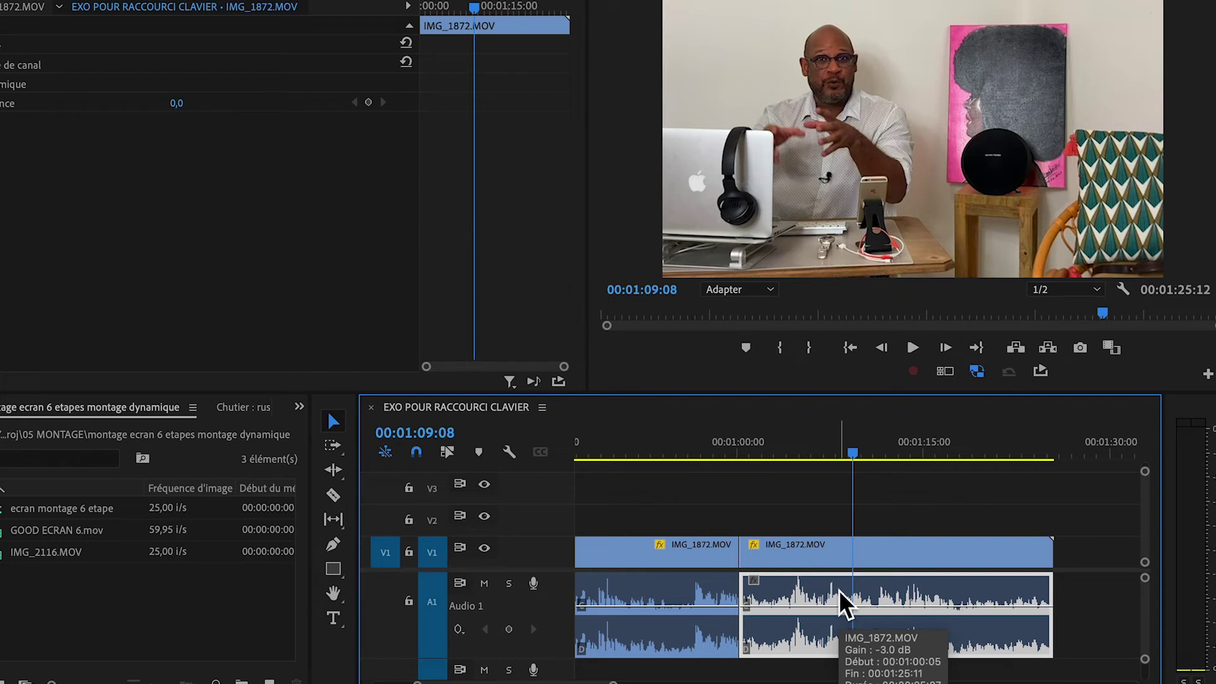
left_click(930, 485)
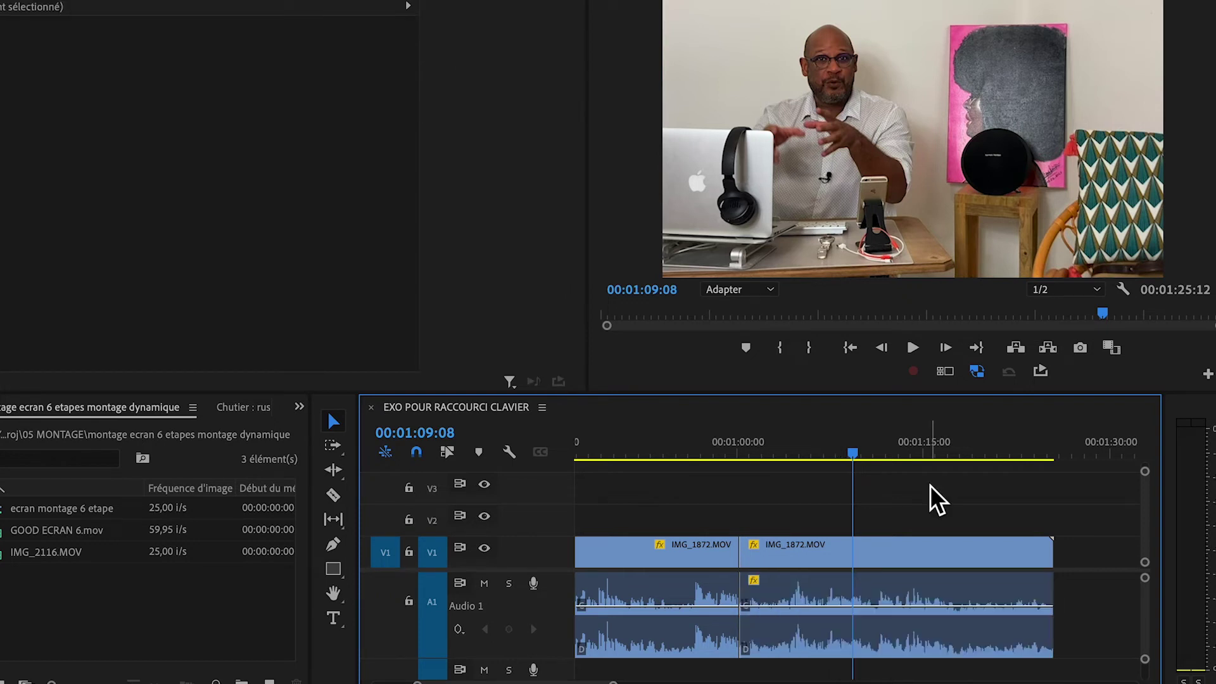
key("minus")
key("minus")
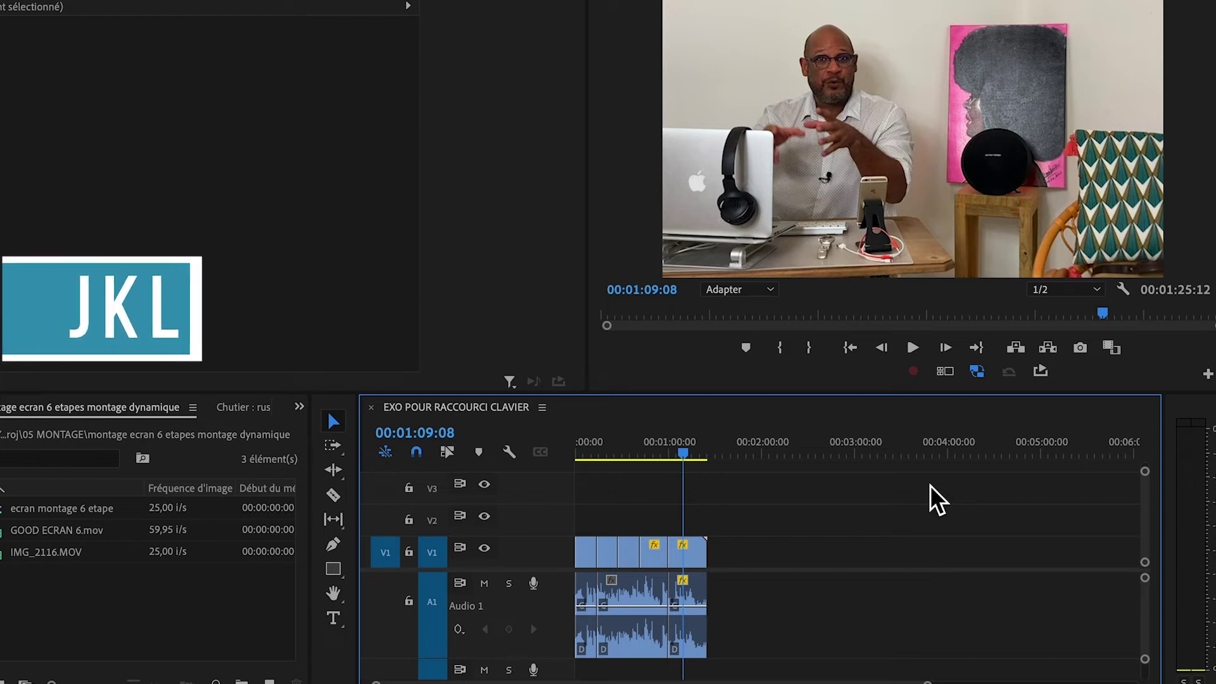
- Play the sequence from 00:00:54:16 to its end at increasing speed, then jump to its start and back to its end
left_click(661, 452)
key("j")
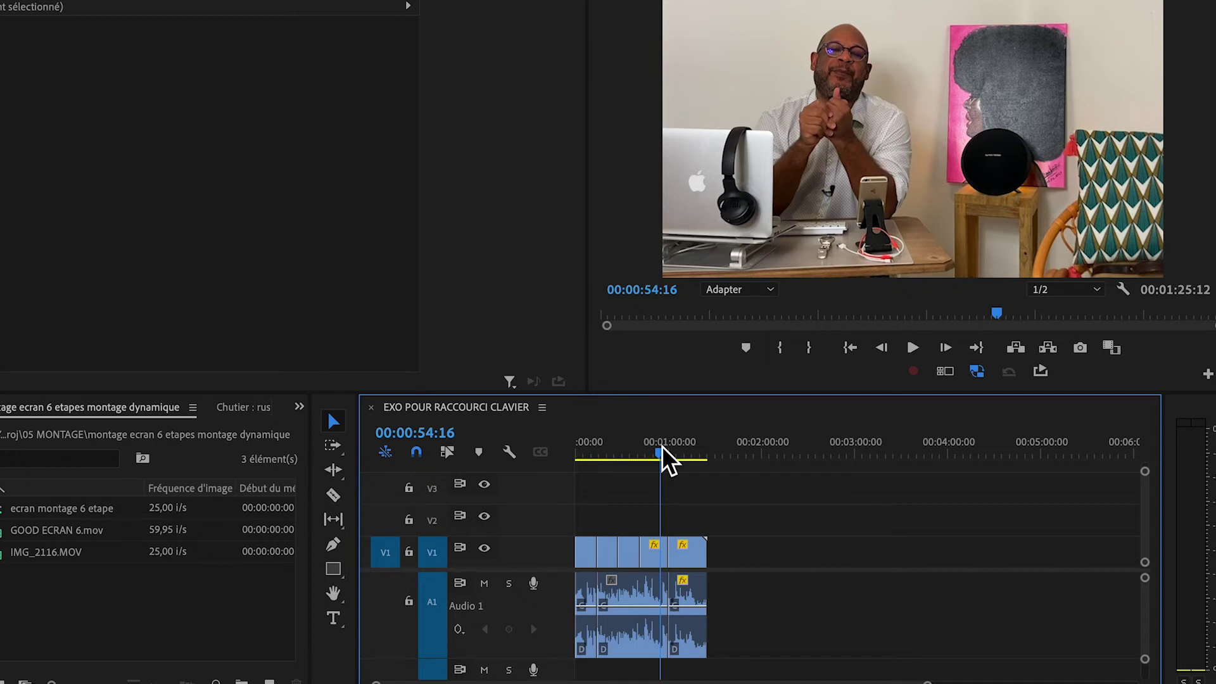
key("l")
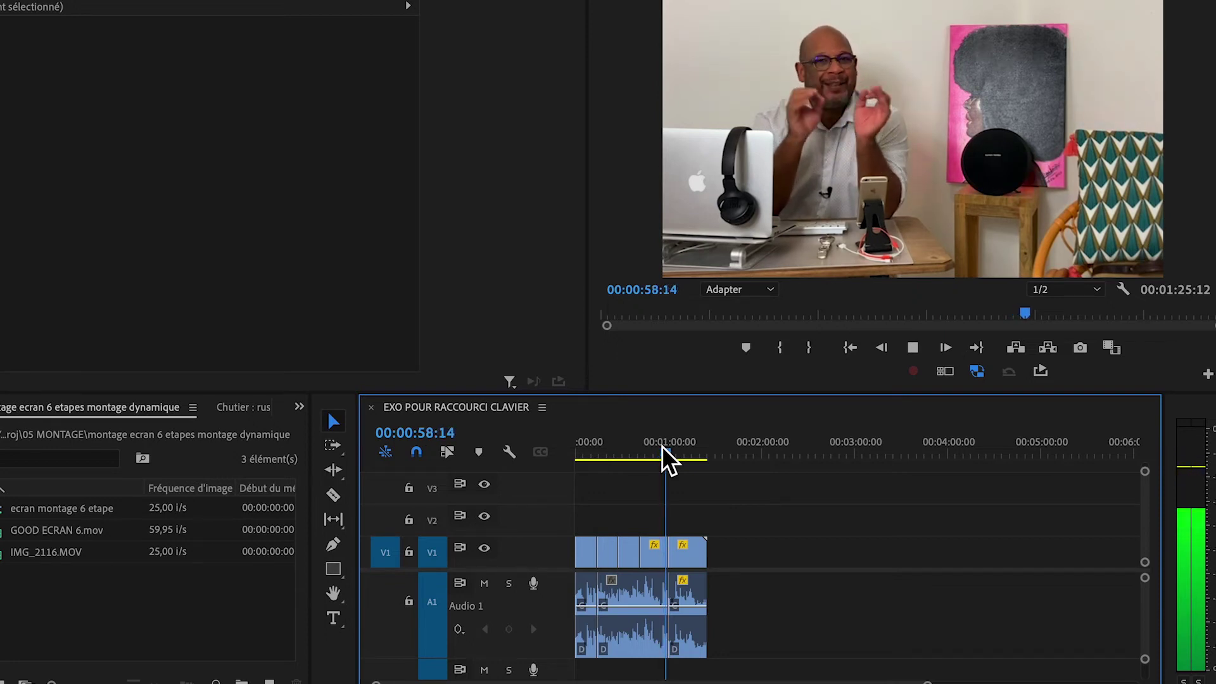
key("XF86AudioRaiseVolume")
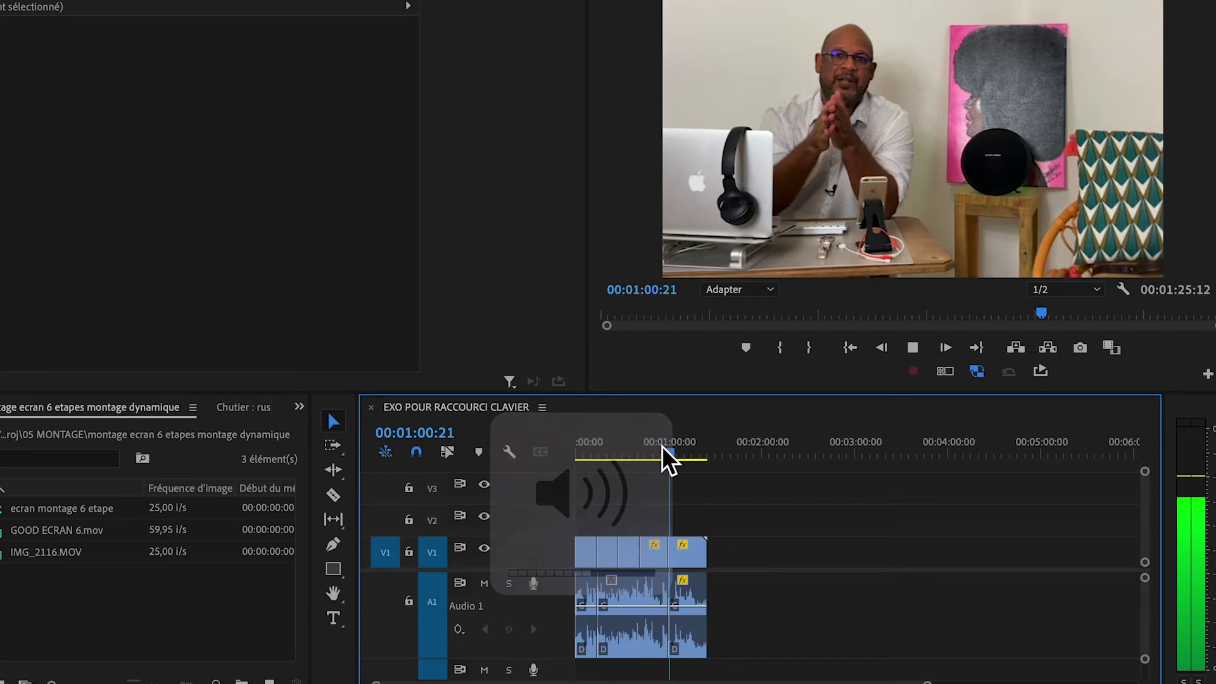
key("l")
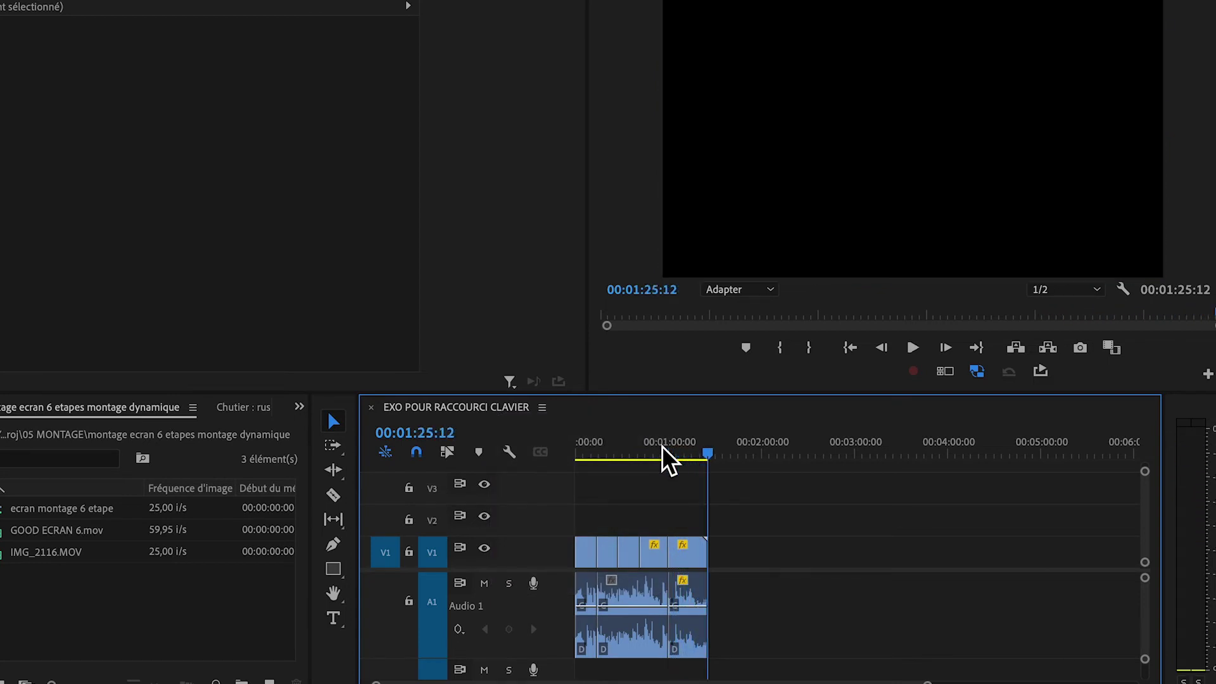
key("Home")
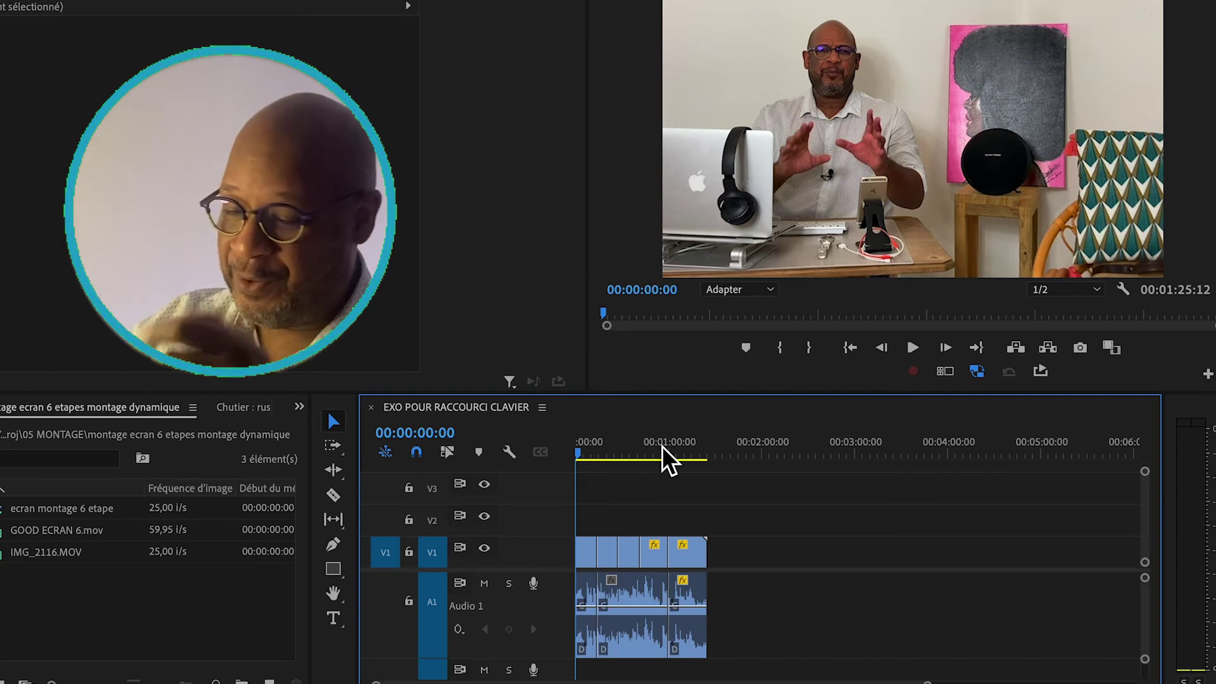
key("End")
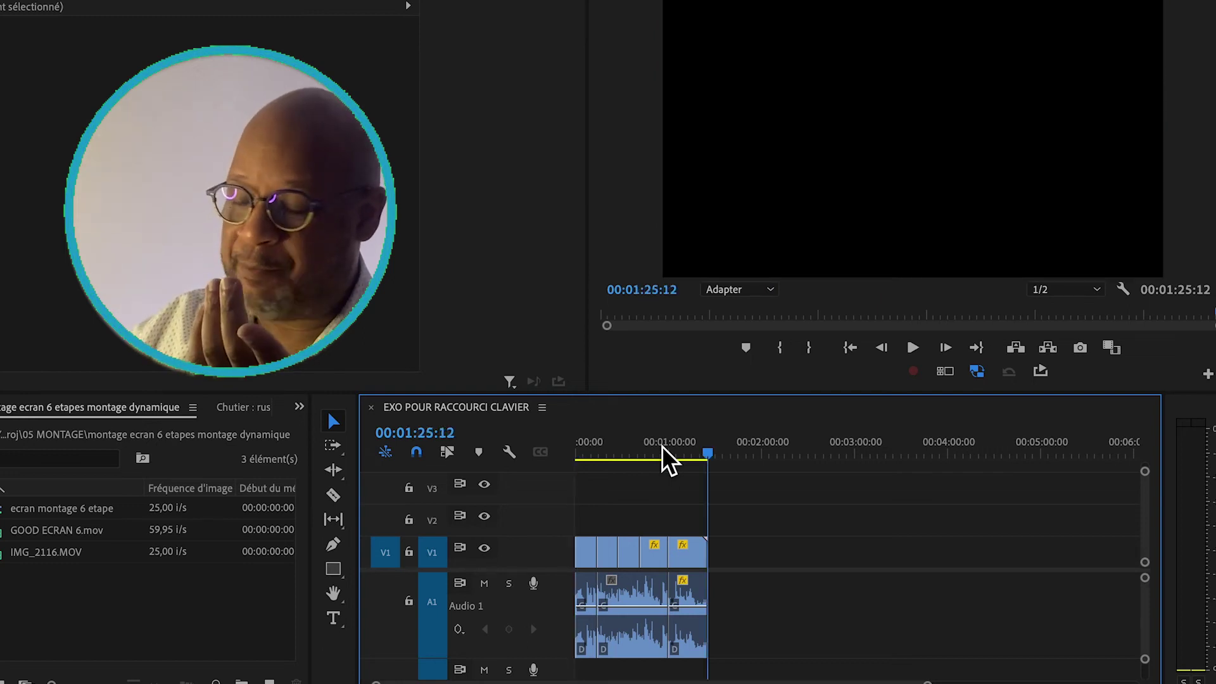
- Play the sequence in reverse at increasing speed to its start, then play forward and stop at about 00:00:04:05
key("shift+k")
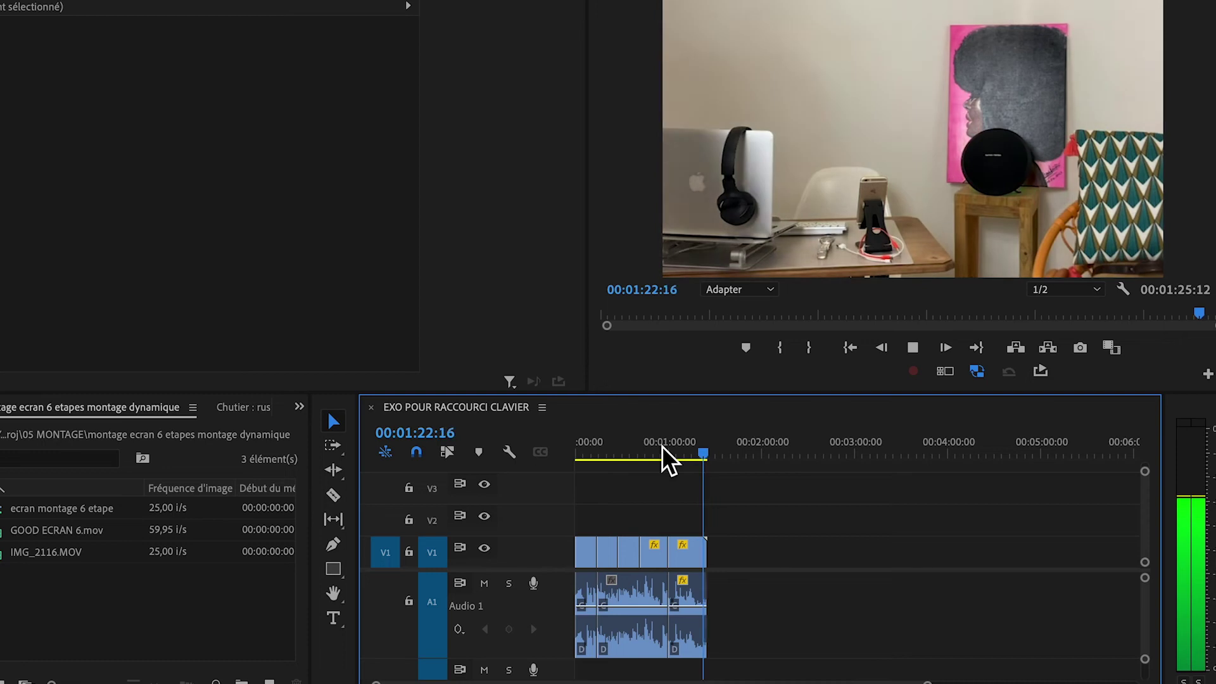
key("j")
key("j")
key("j")
key("j")
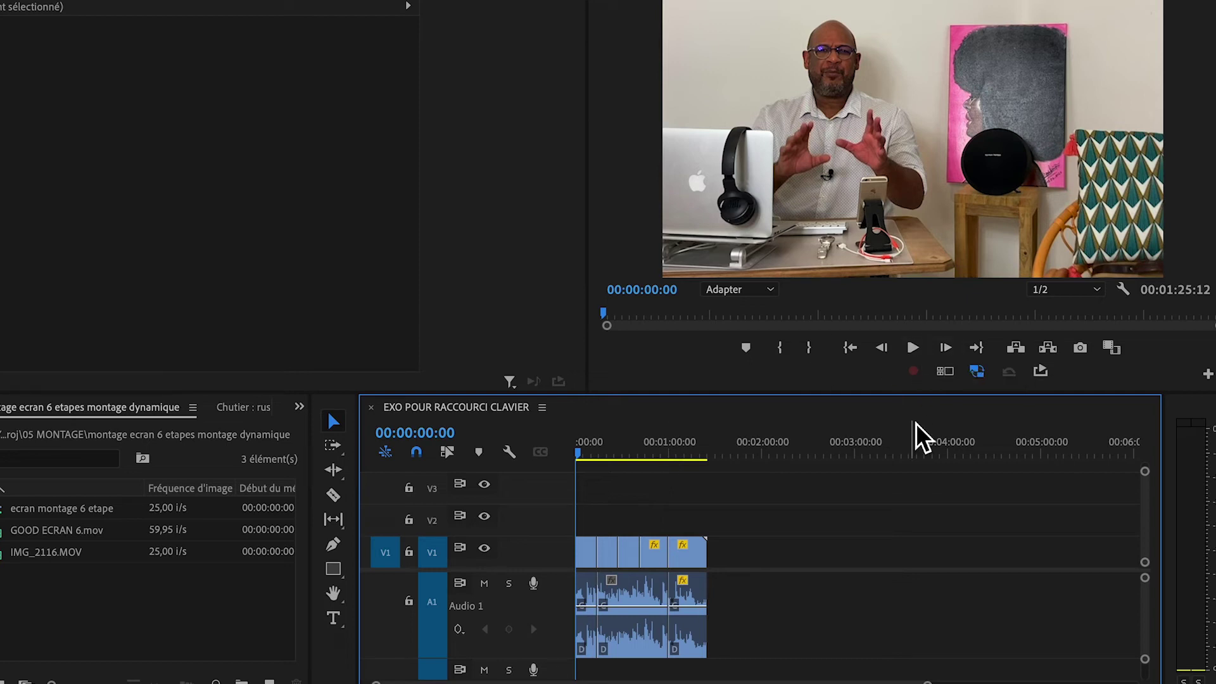
key("space")
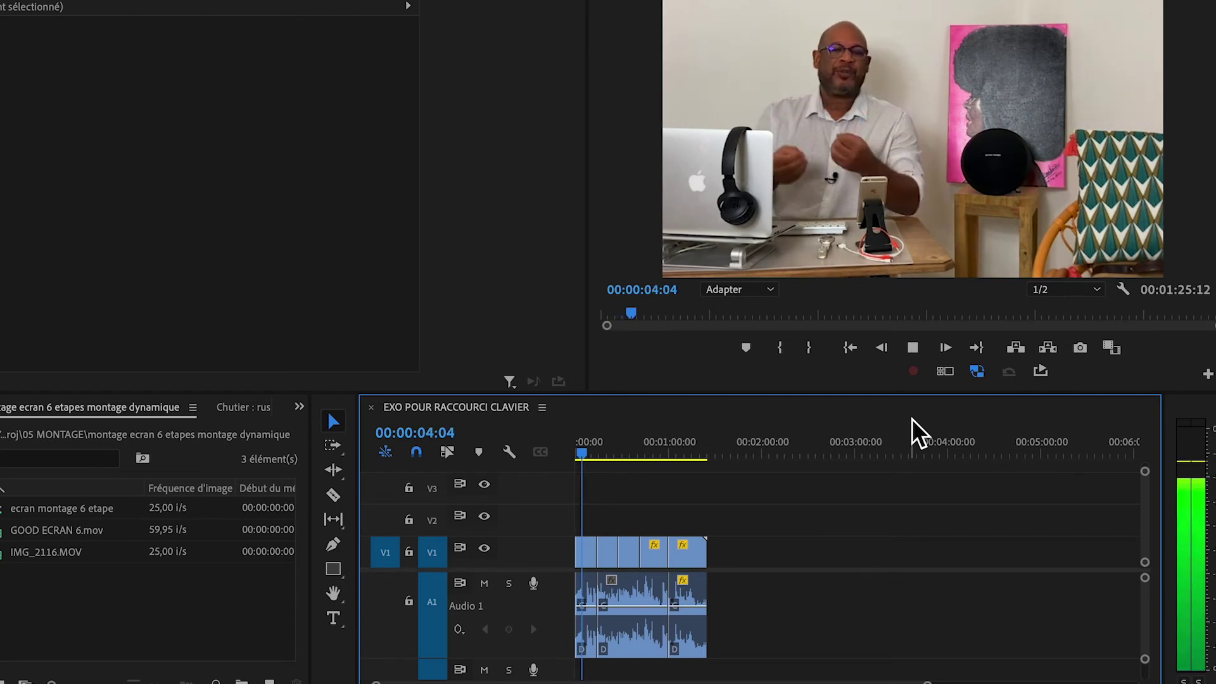
key("space")
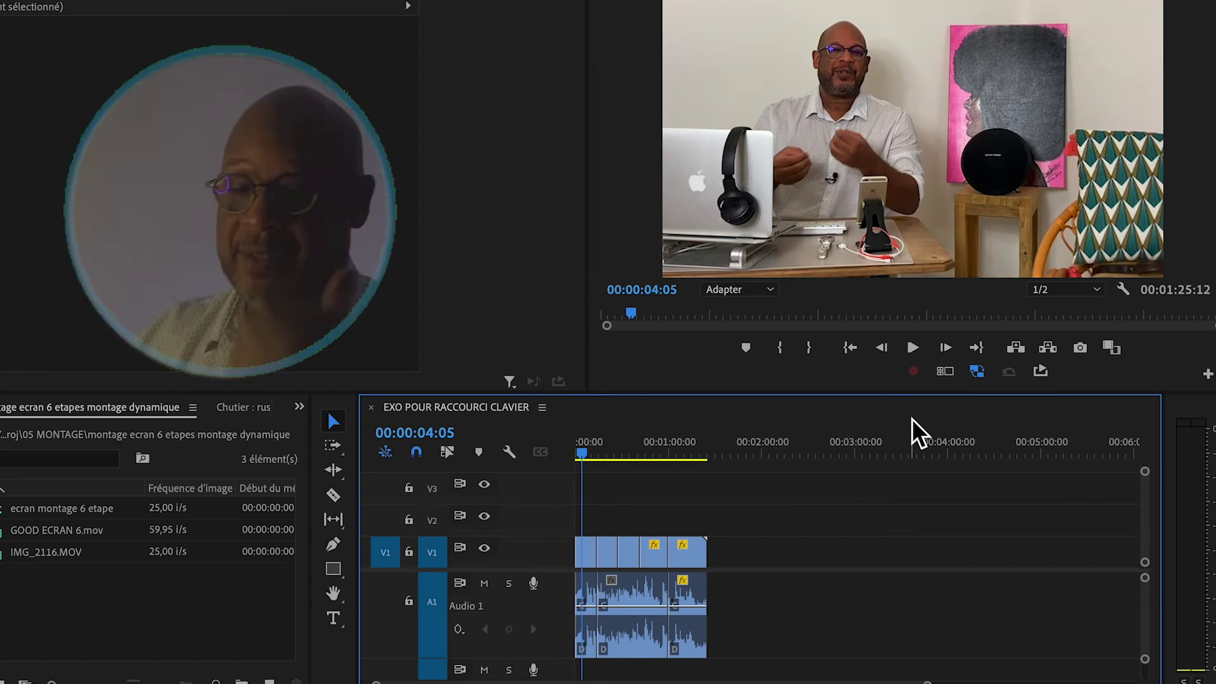
- Open IMG_2116.MOV in the source monitor and mark an in point that leaves a duration of 00:11:48:08
double_click(3, 554)
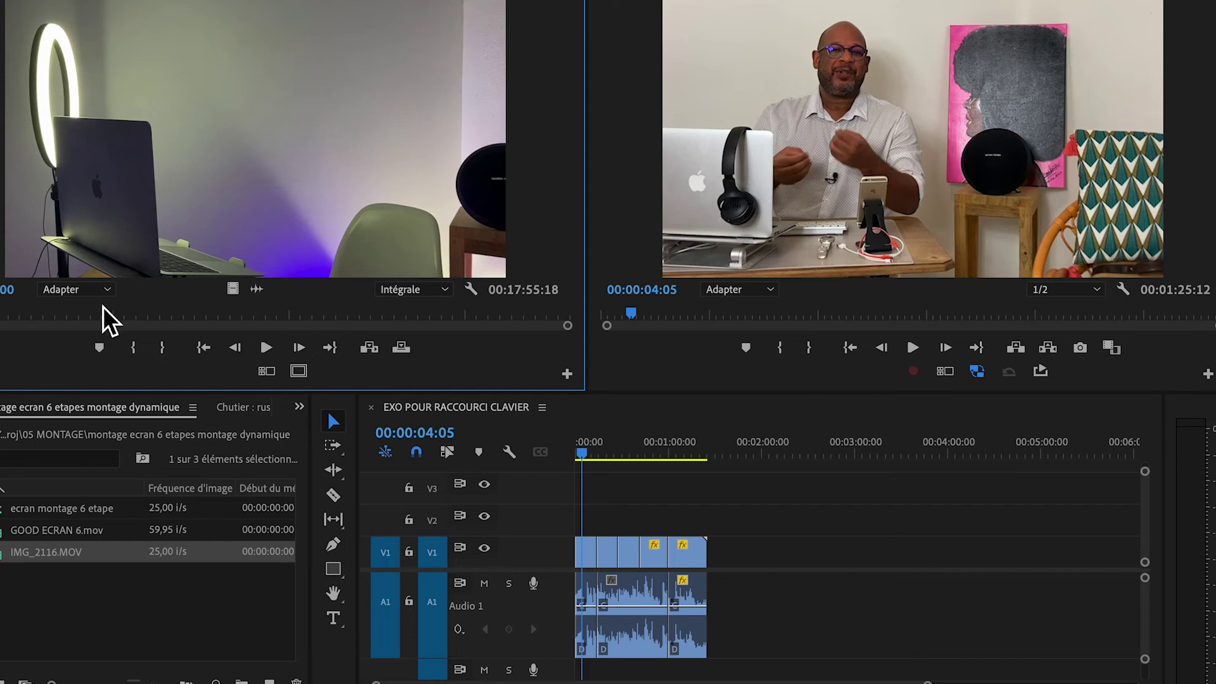
left_click(95, 315)
key("i")
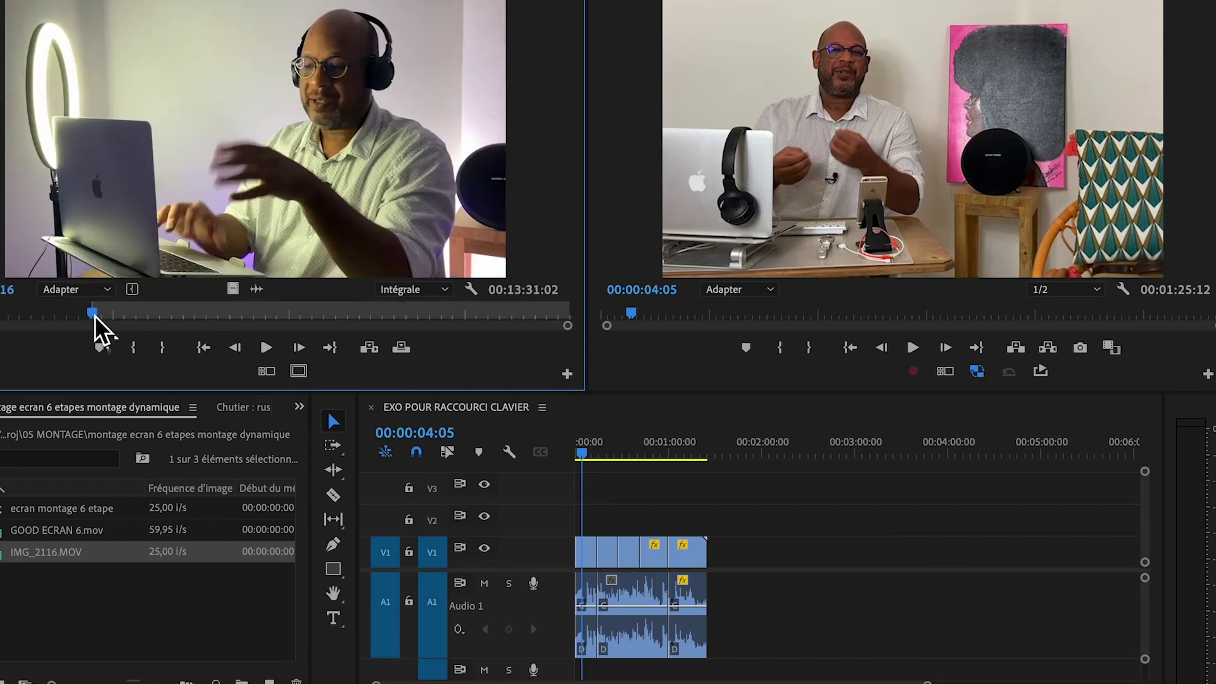
left_click(158, 309)
key("i")
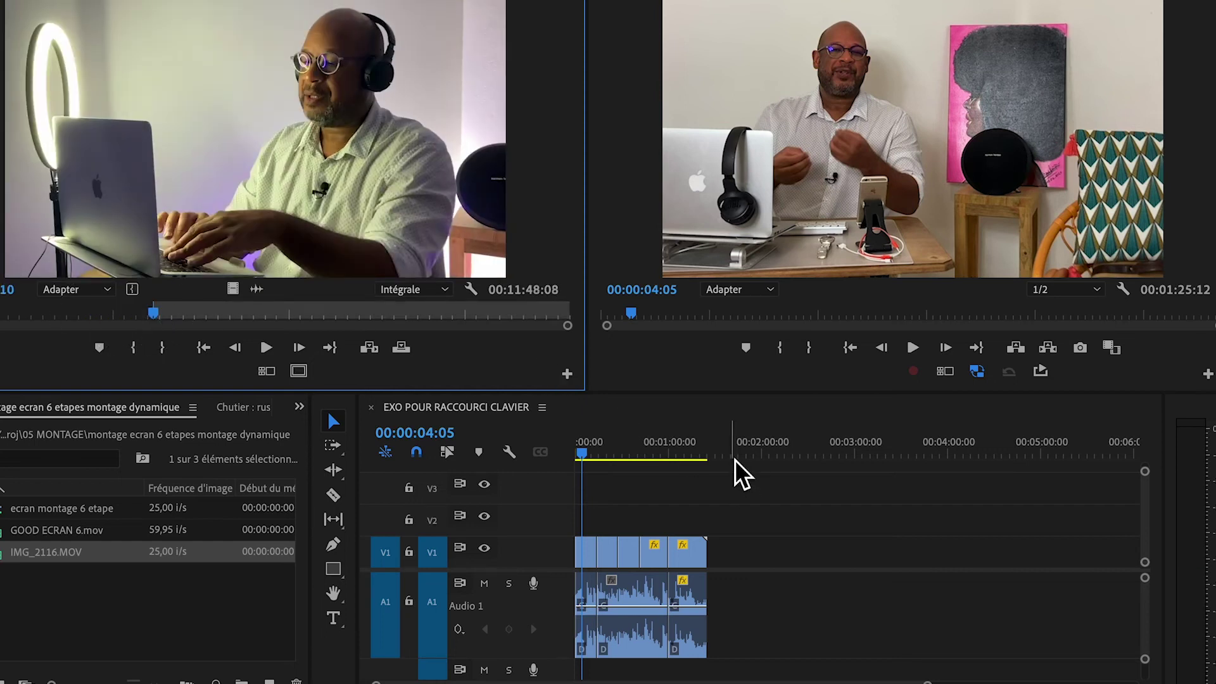
- Insert the marked part of IMG_2116.MOV at the end of the sequence, at 00:01:25:12, then undo the insertion
mouse_move(723, 455)
left_mouse_down()
mouse_move(701, 461)
mouse_move(712, 458)
left_mouse_up()
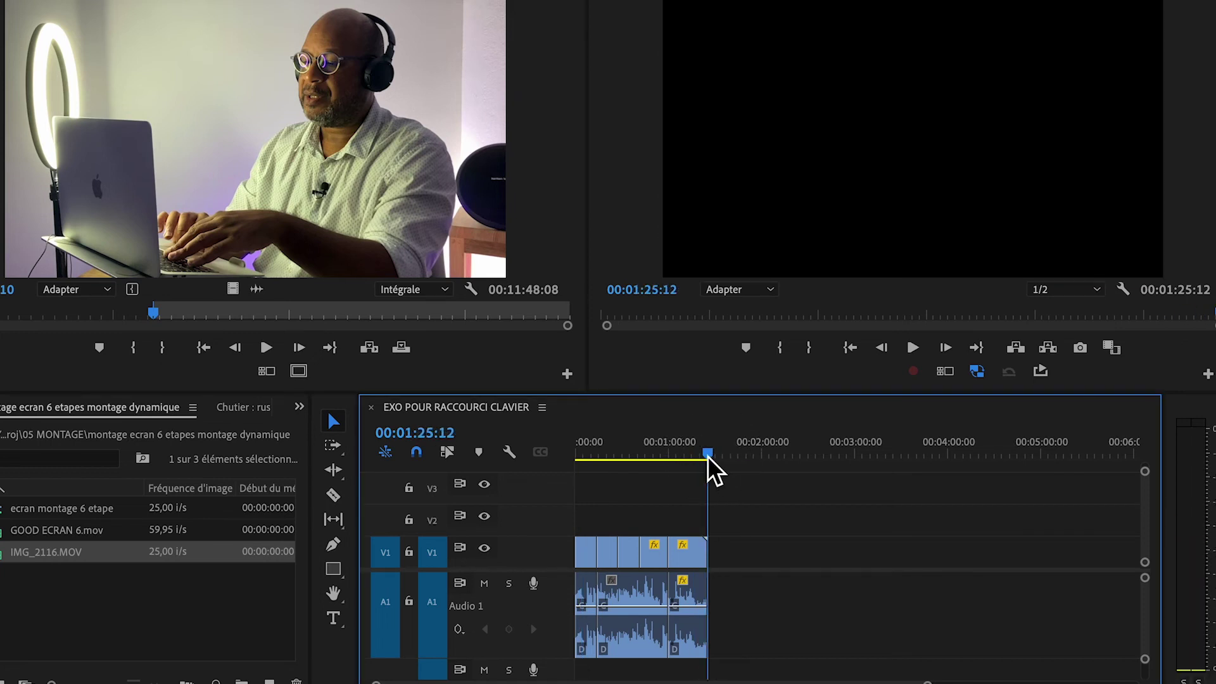
key("comma")
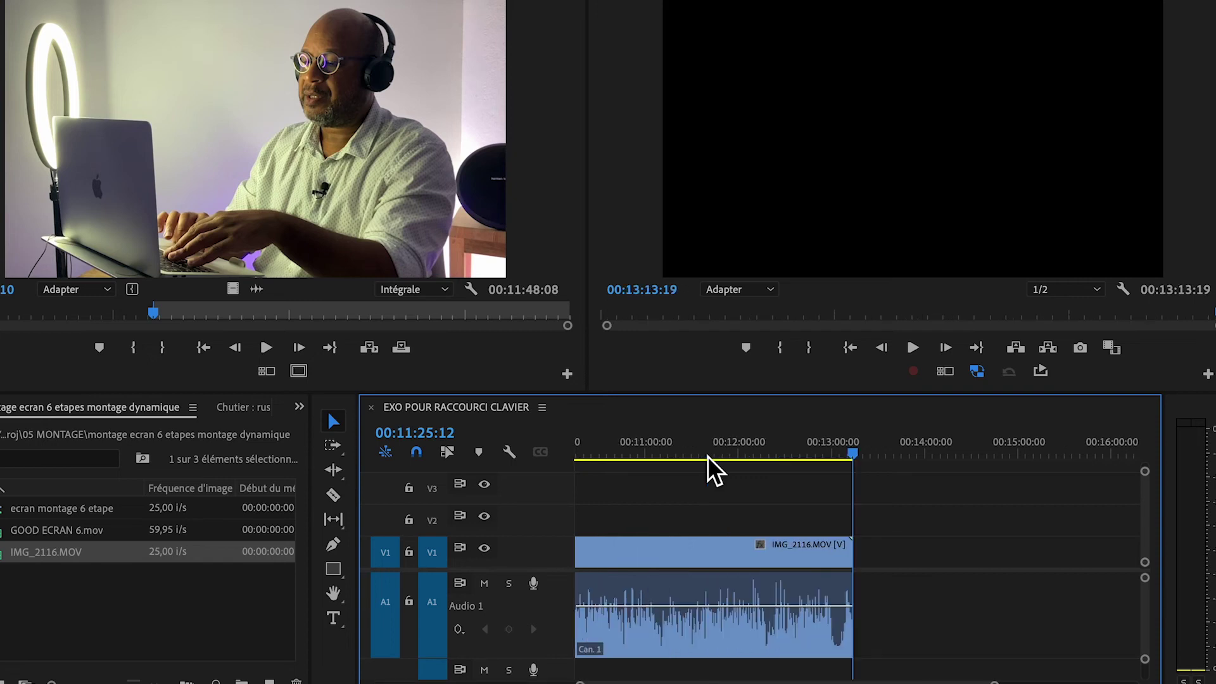
key("minus")
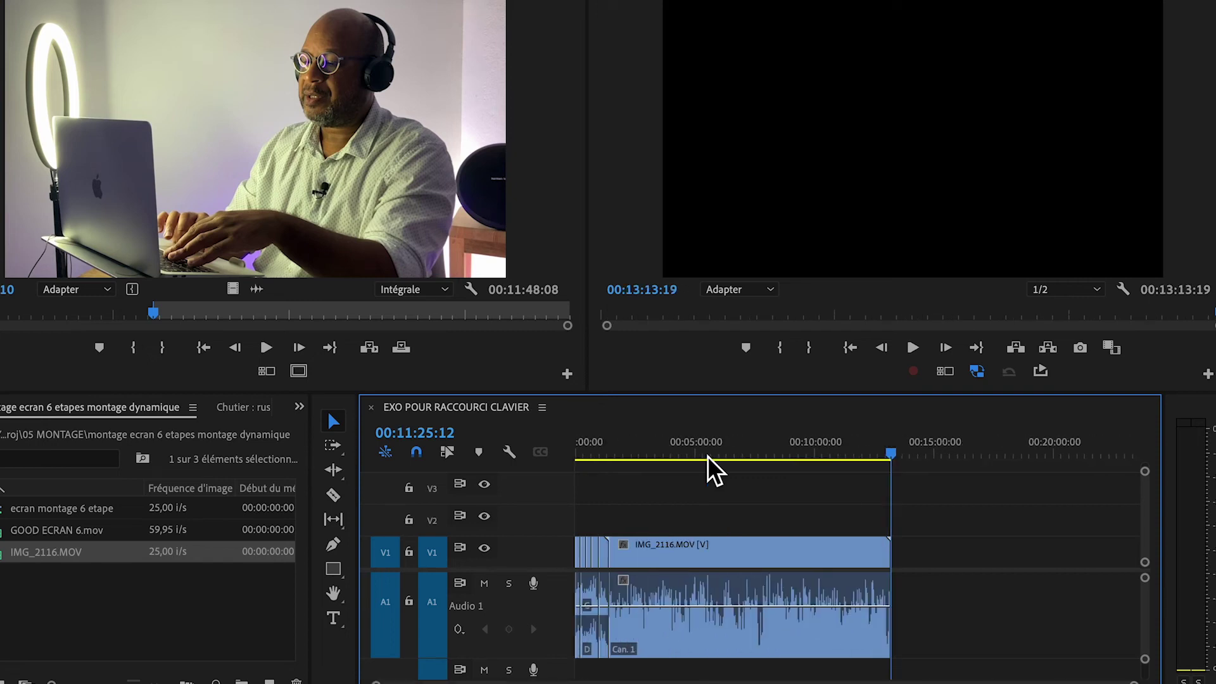
key("ctrl+z")
- Move the sequence playhead to 00:00:41:05 and mark an out point in IMG_2116.MOV for a duration of 00:01:03:22
left_click(593, 451)
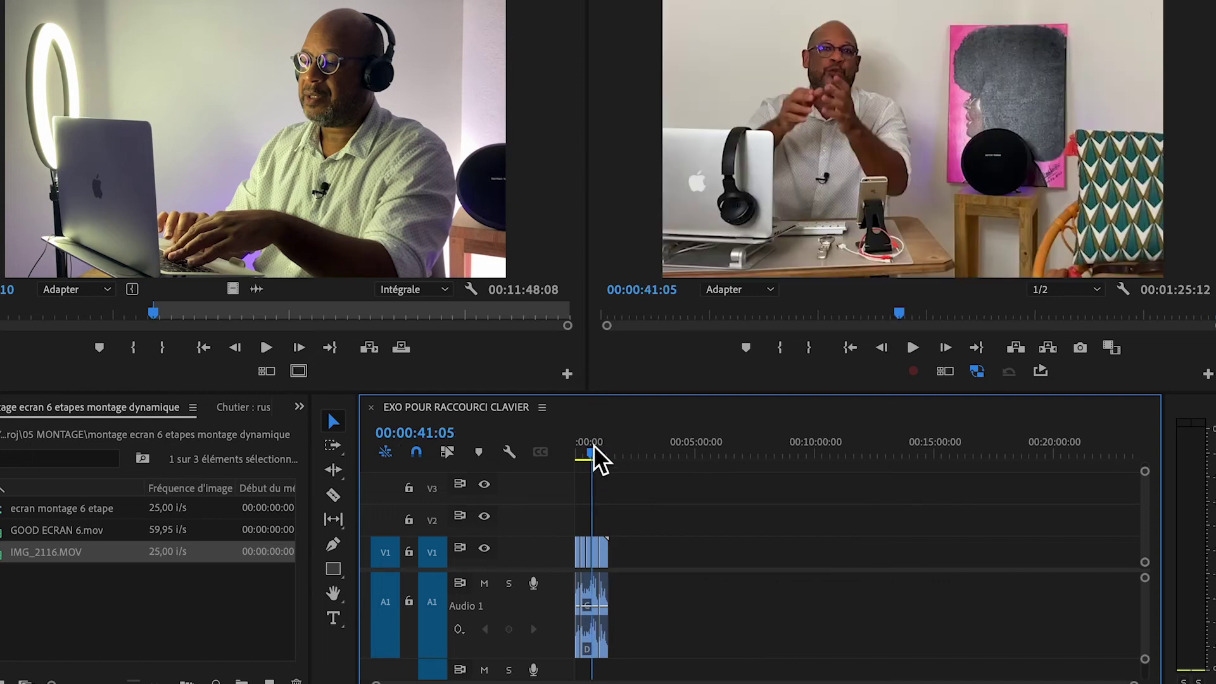
left_click(196, 318)
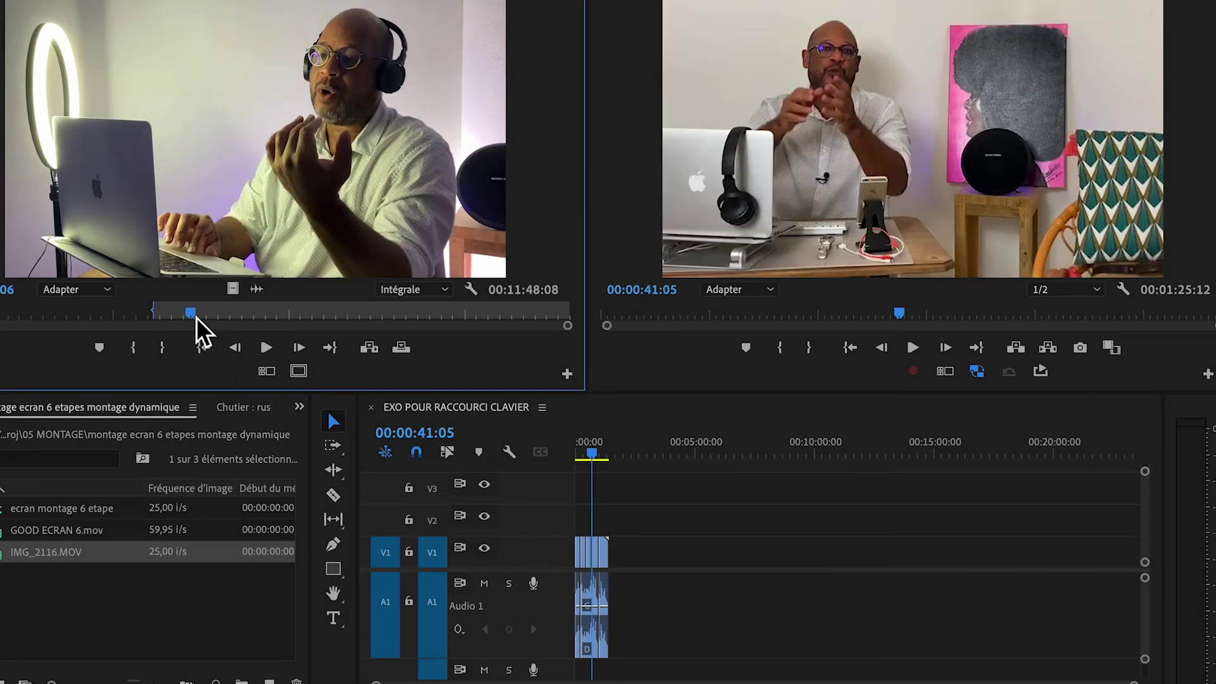
key("o")
- Insert the marked IMG_2116.MOV footage at 00:01:00:05, at the cut before the last IMG_1872.MOV clip
left_click(598, 455)
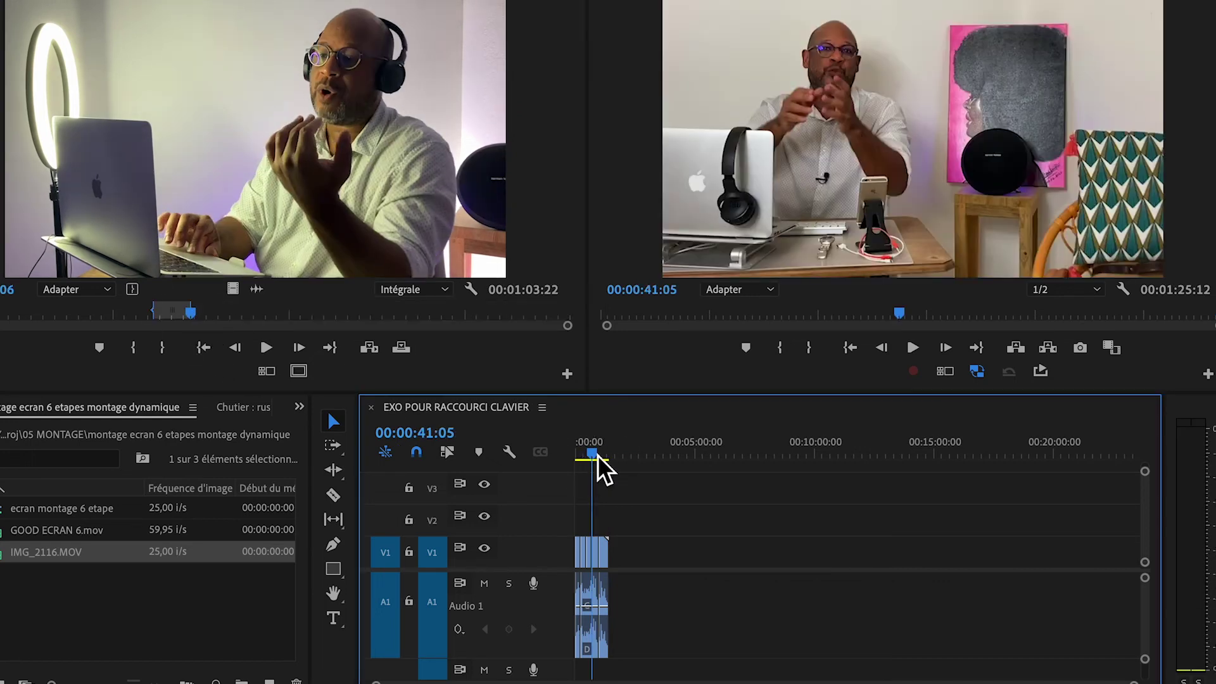
key("equal")
key("equal")
left_click_drag(969, 446, 947, 483)
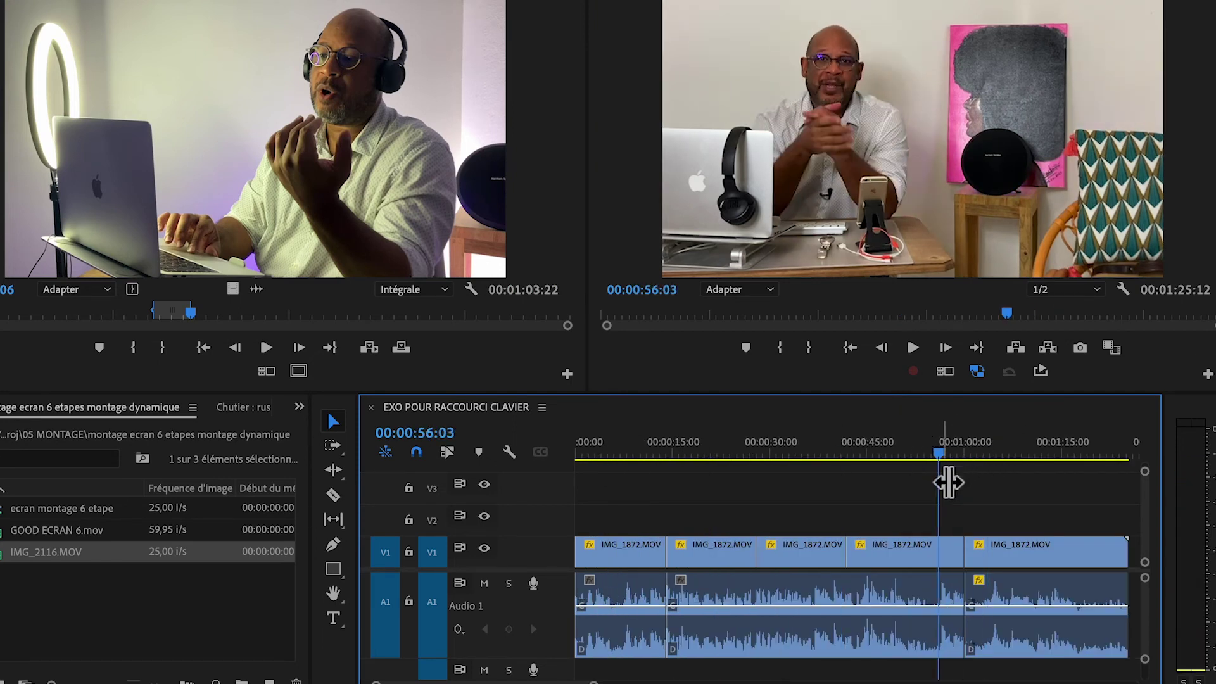
left_click(917, 552)
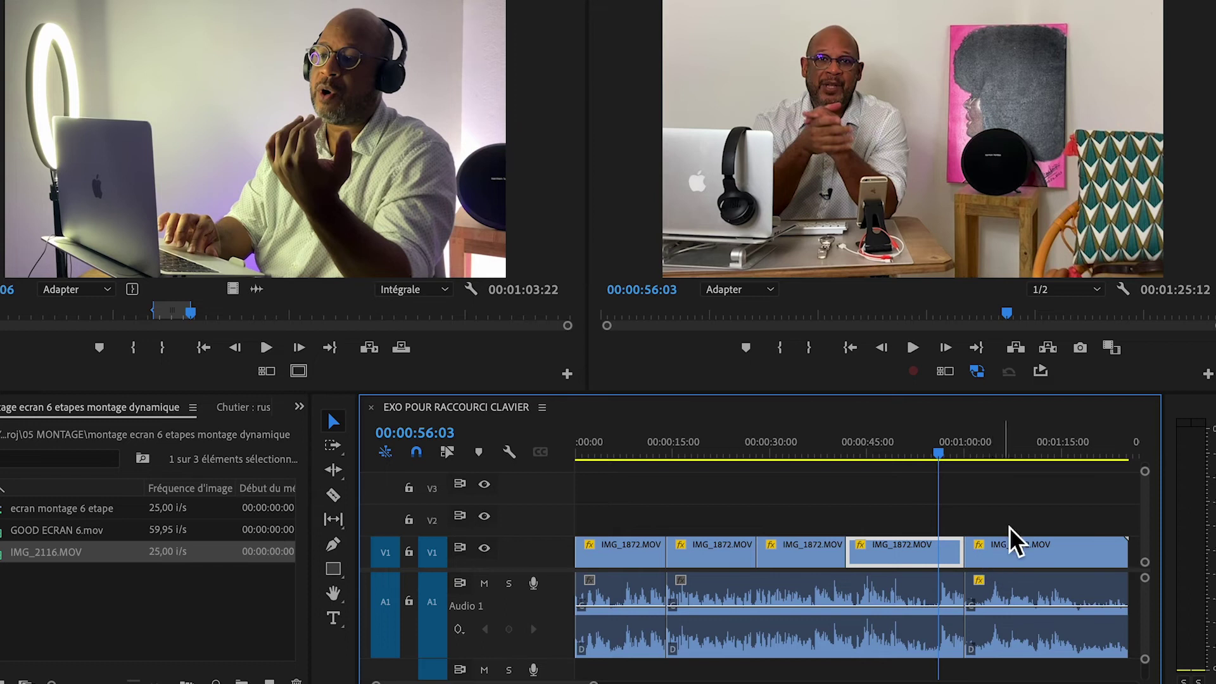
left_click(1000, 445)
left_click(993, 557)
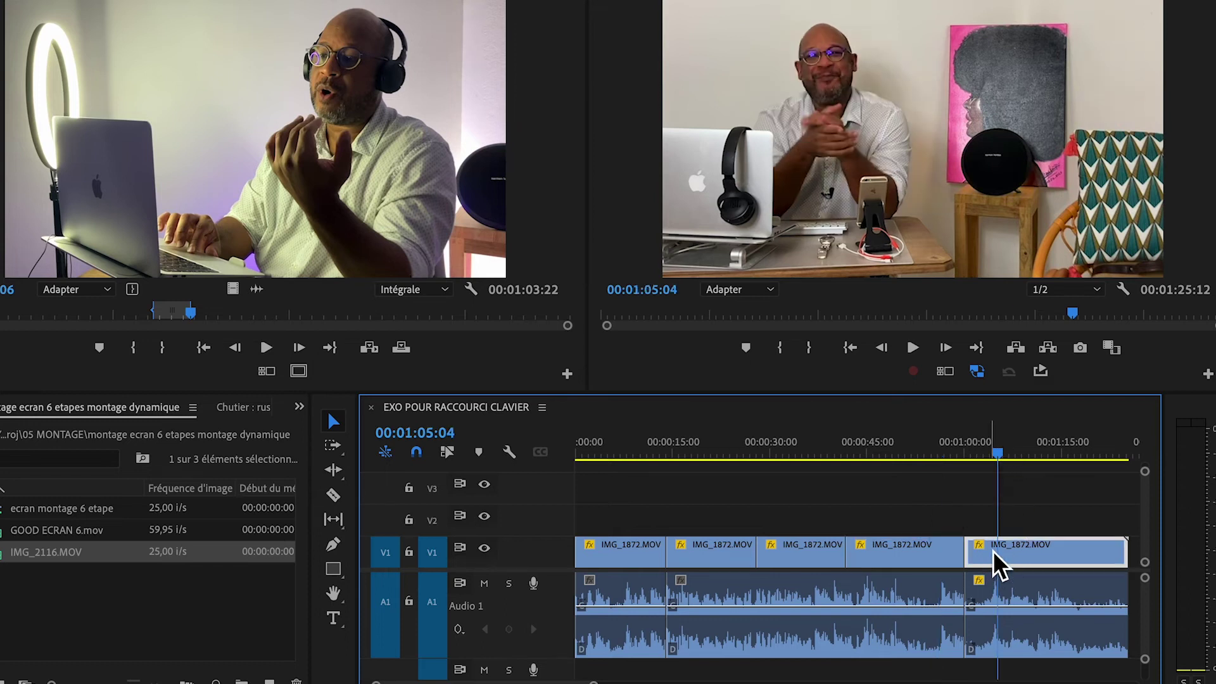
left_click_drag(1002, 457, 969, 472)
left_click_drag(965, 454, 970, 454)
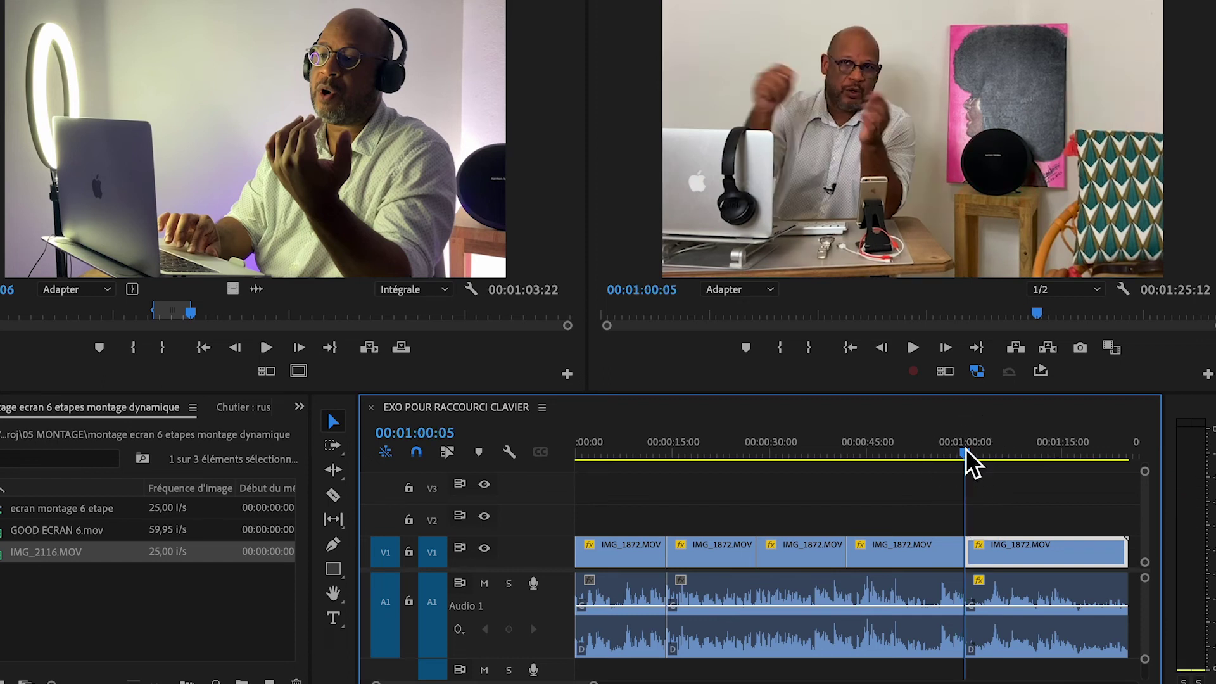
key("comma")
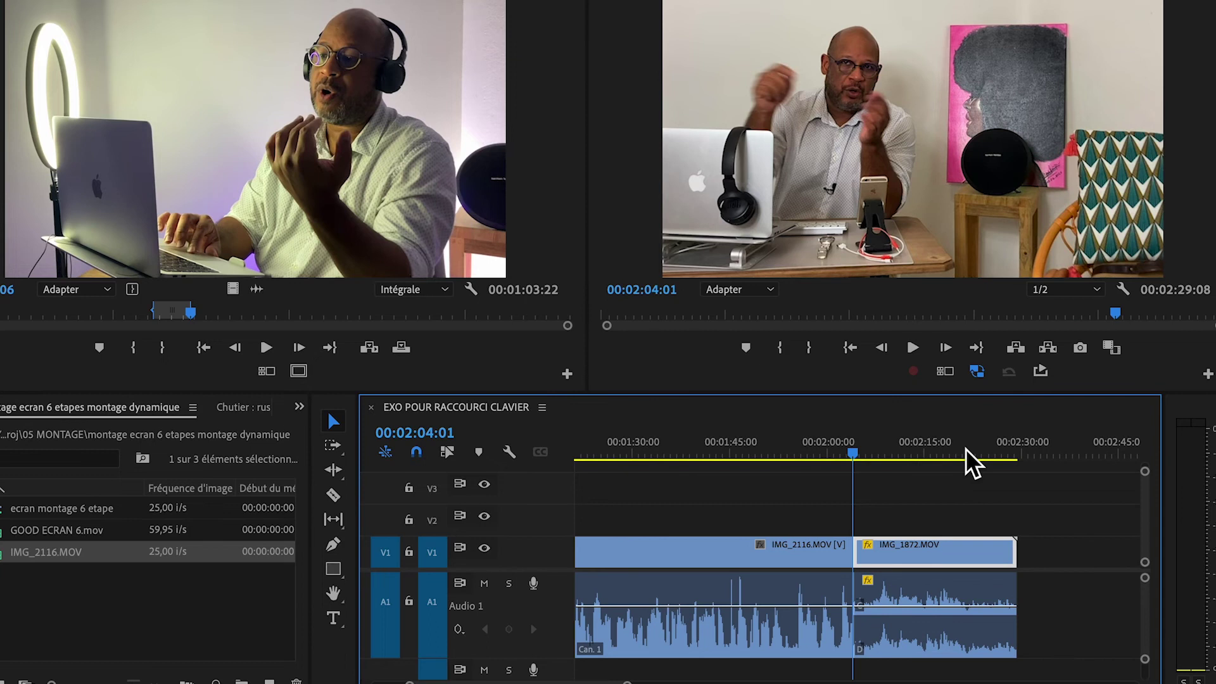
- Insert the marked IMG_2116.MOV footage again at the end of the sequence, at 00:02:29:03
key("minus")
key("minus")
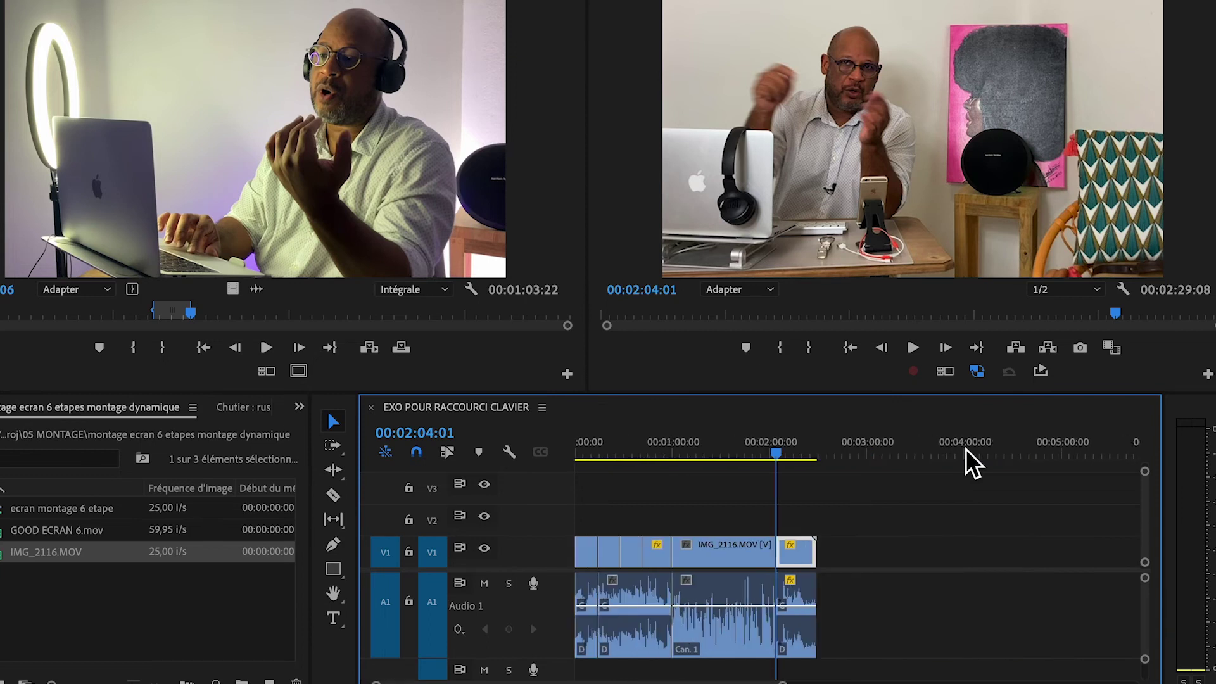
left_click(712, 461)
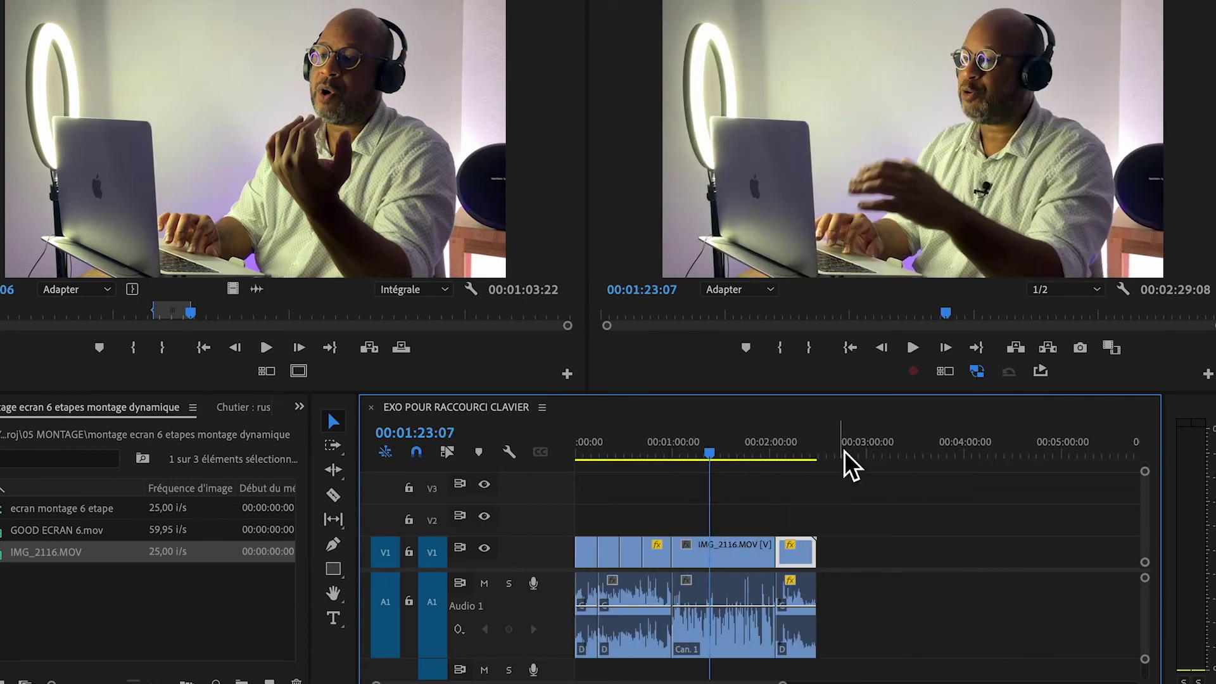
left_click_drag(843, 451, 819, 451)
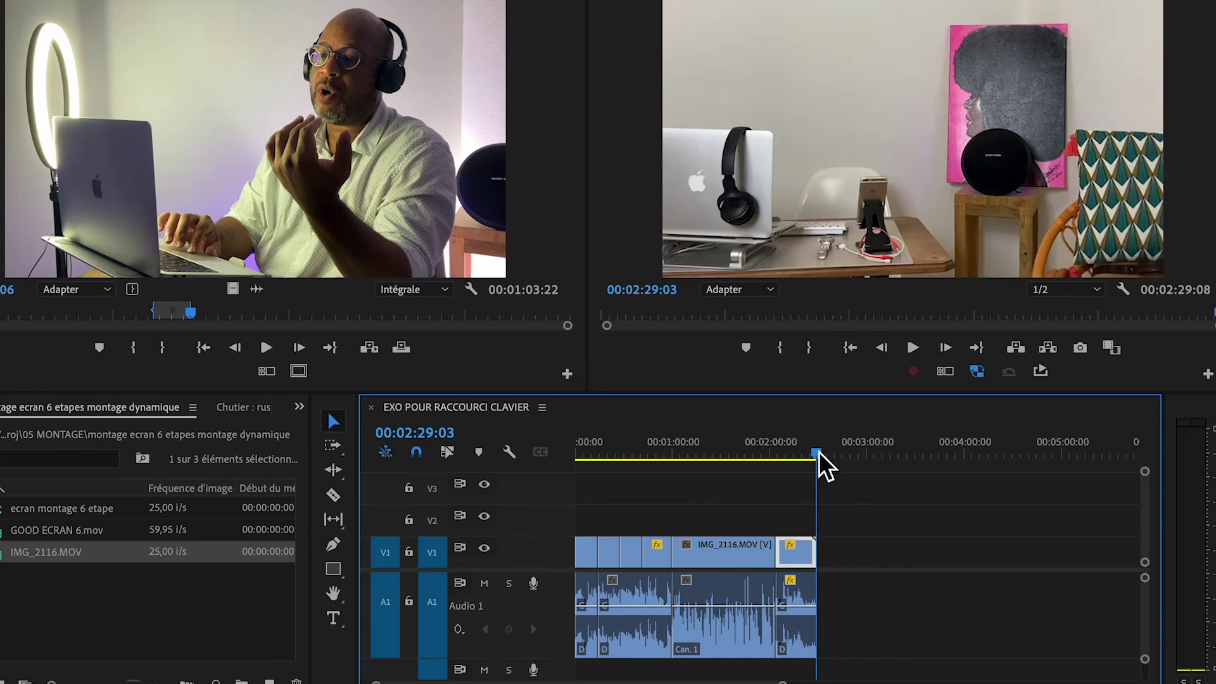
key("comma")
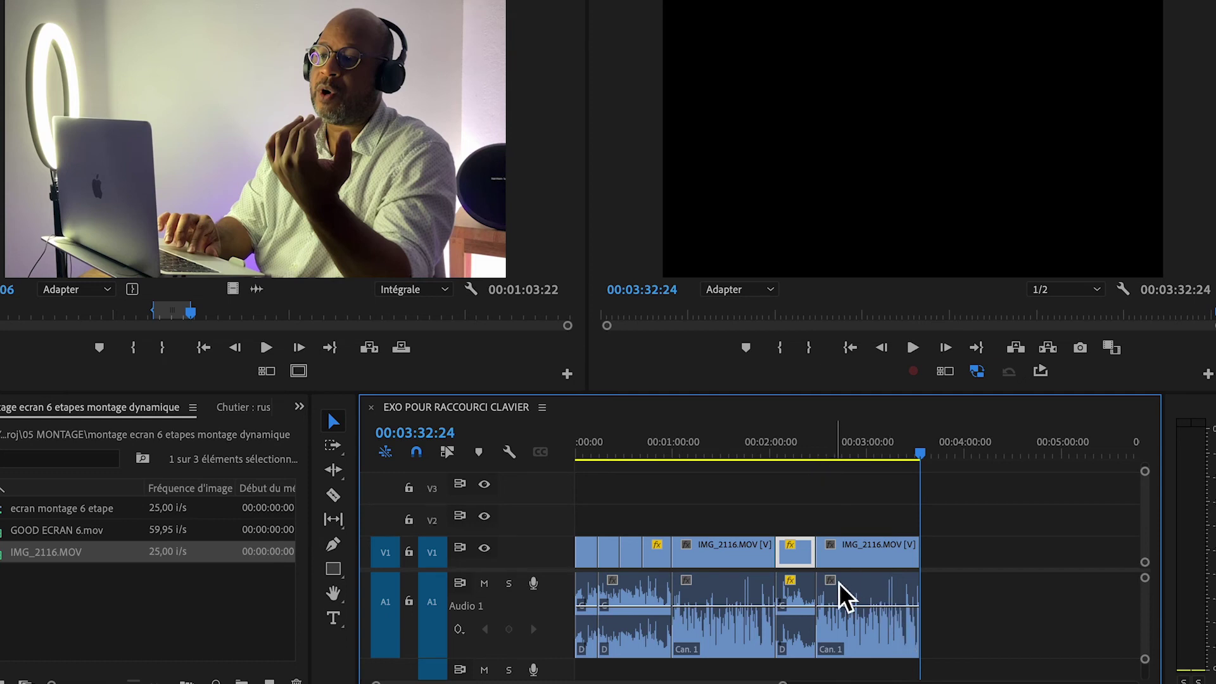
- Insert the marked IMG_2116.MOV footage at 00:00:28:00, at the cut between the second and third IMG_1872.MOV clips
left_click(824, 454)
left_click_drag(826, 454, 632, 485)
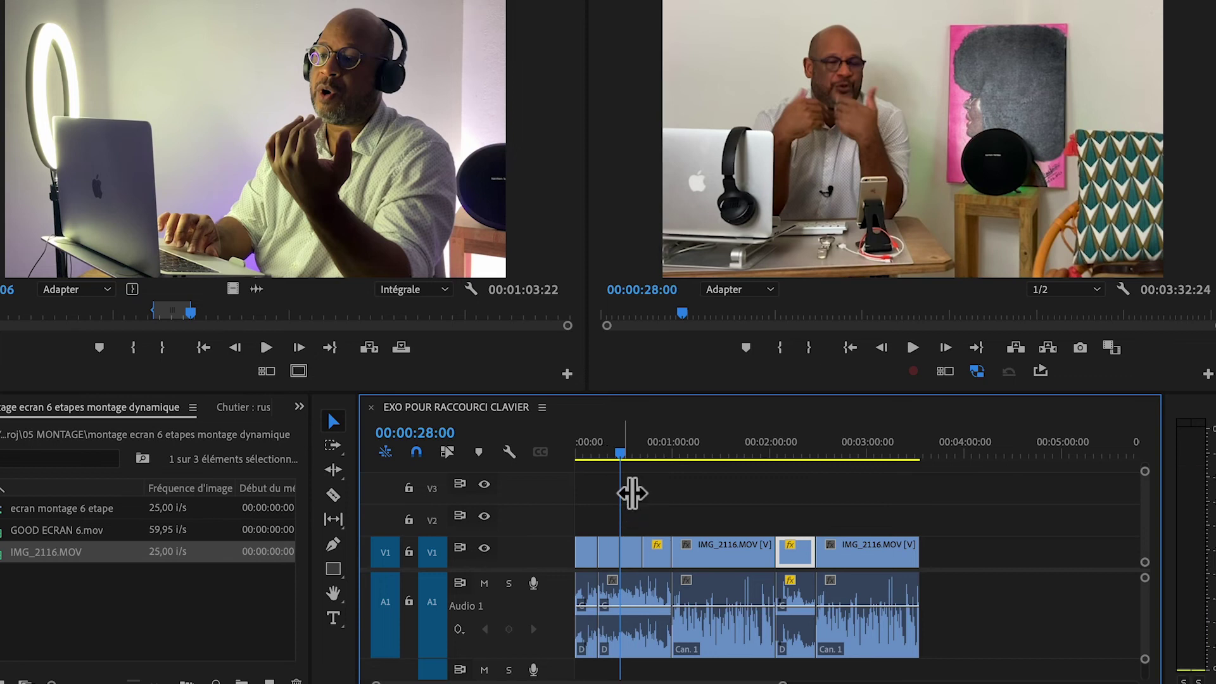
key("comma")
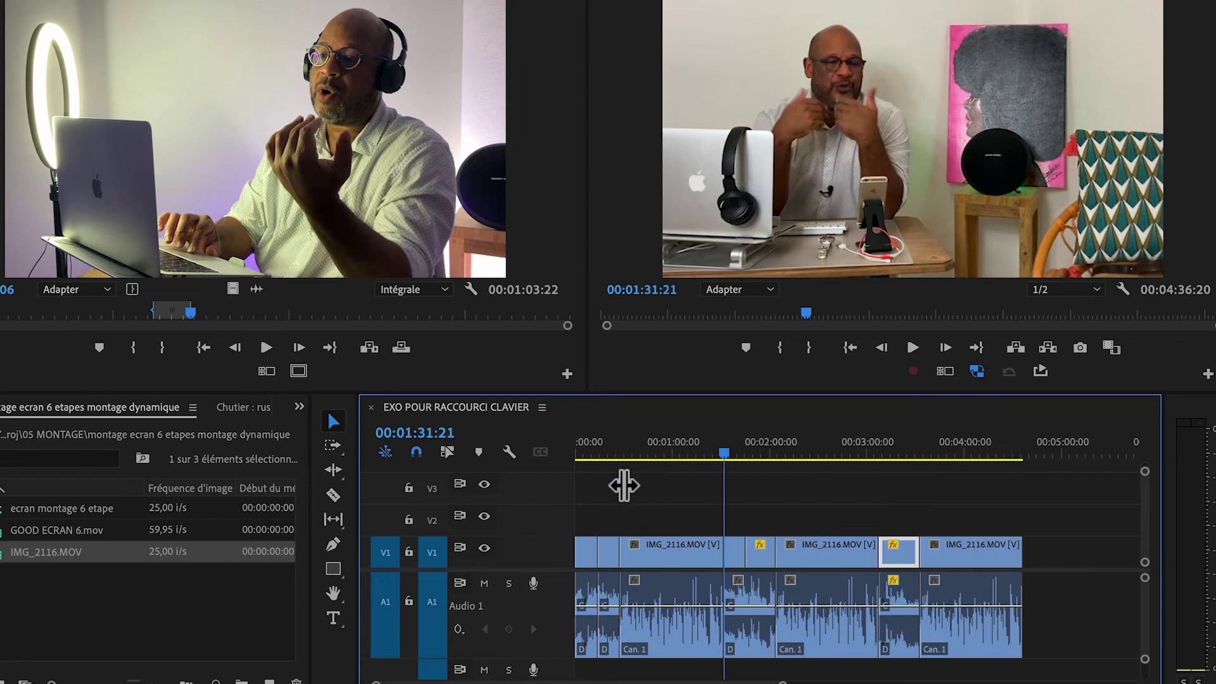